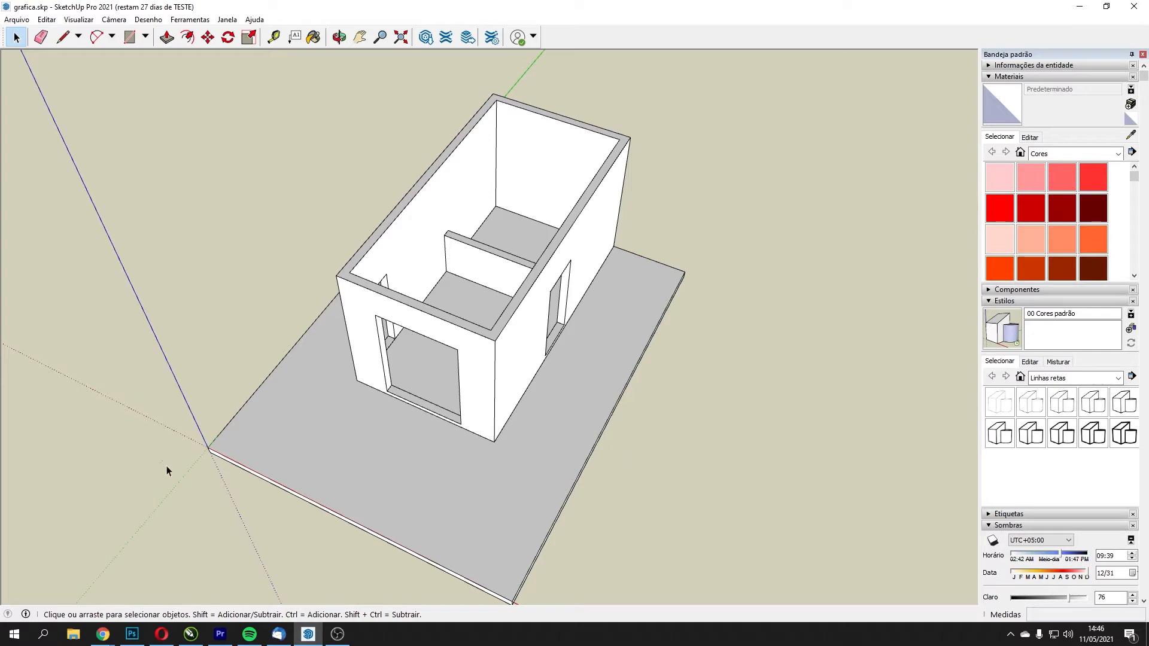
- Examine the building's exterior and base slab from several angles, selecting and opening the group to check its parts
key(o)
drag(659, 428, 826, 256)
key(space)
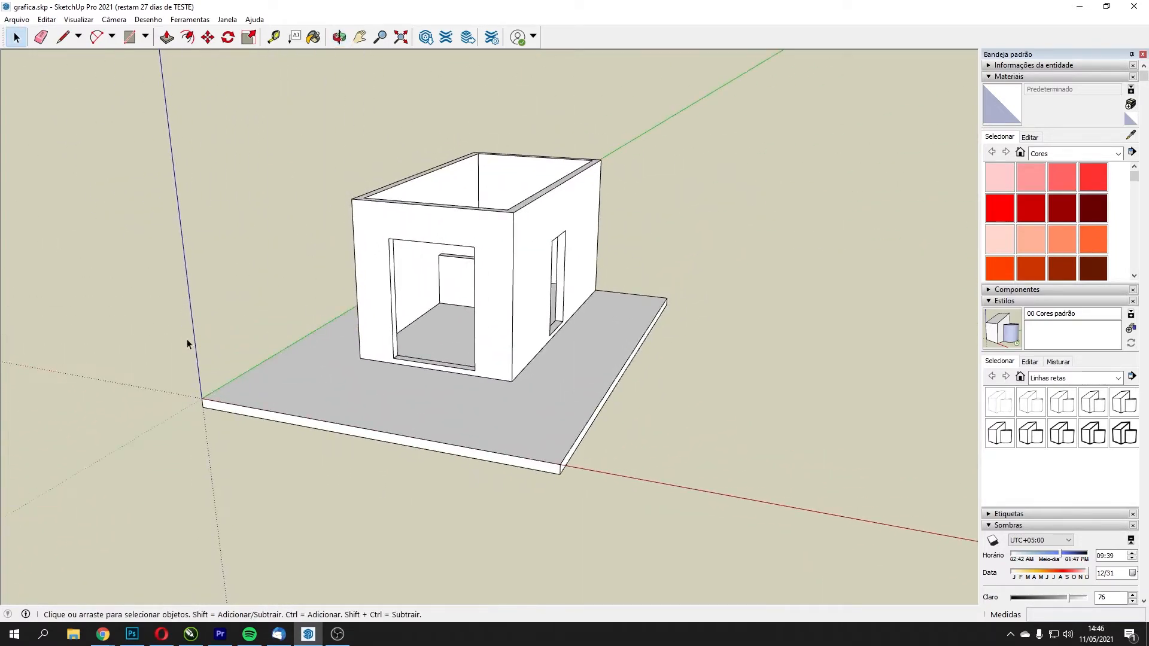
key(o)
drag(95, 308, 185, 365)
middle_drag(185, 365, 219, 382)
click(402, 358)
double_click(613, 270)
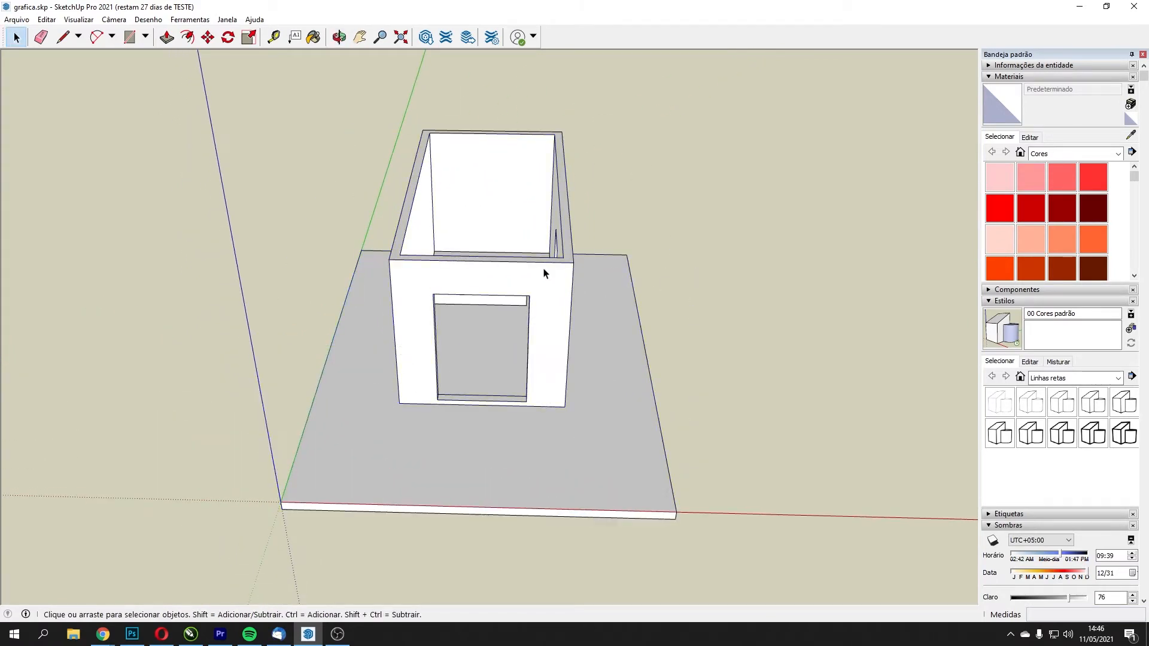
double_click(525, 270)
click(515, 272)
click(712, 277)
click(623, 302)
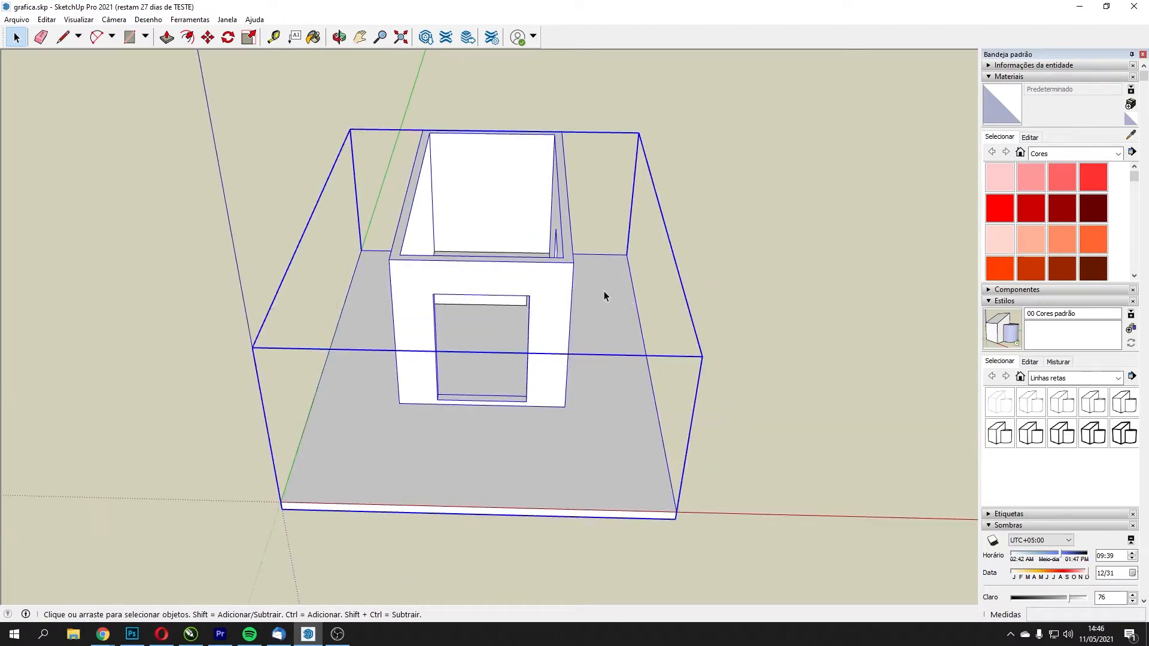
double_click(603, 291)
click(617, 286)
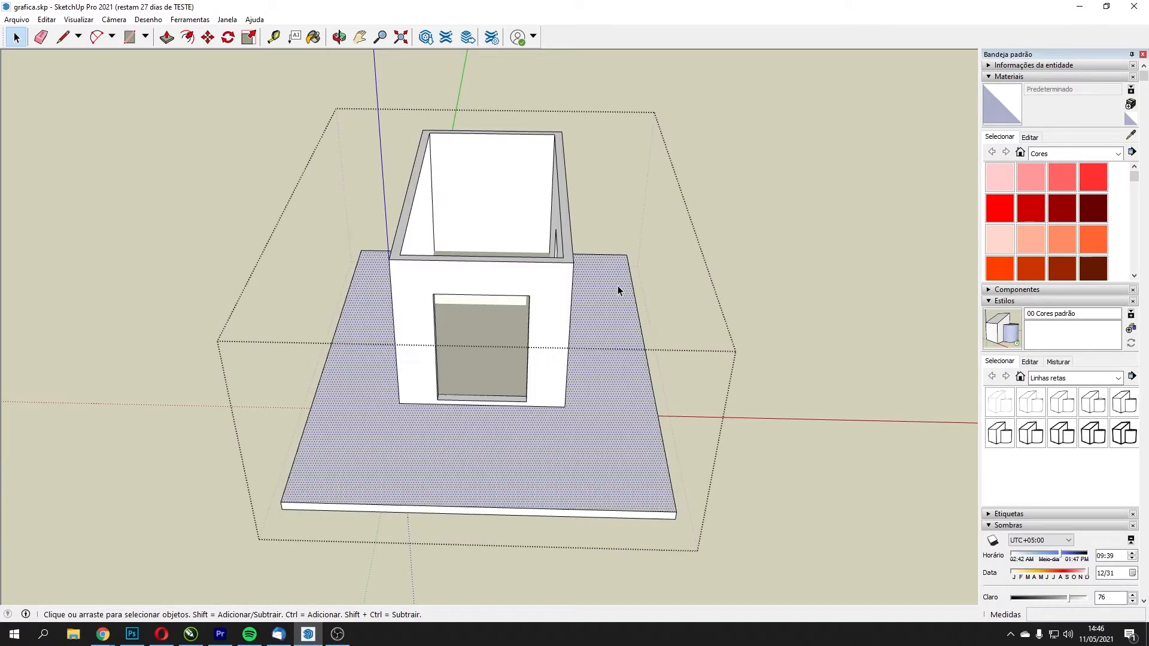
click(708, 247)
- Examine the building's interior, including the partition wall and the door openings, from the side, the front and above
middle_drag(708, 248, 699, 196)
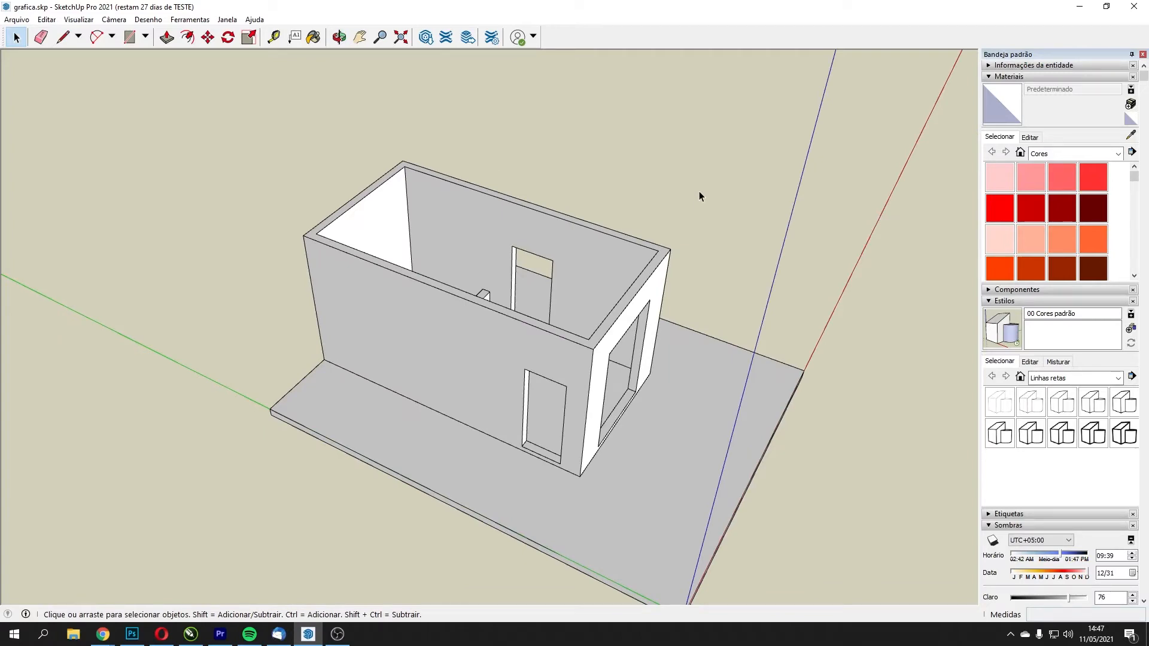
middle_drag(749, 225, 500, 198)
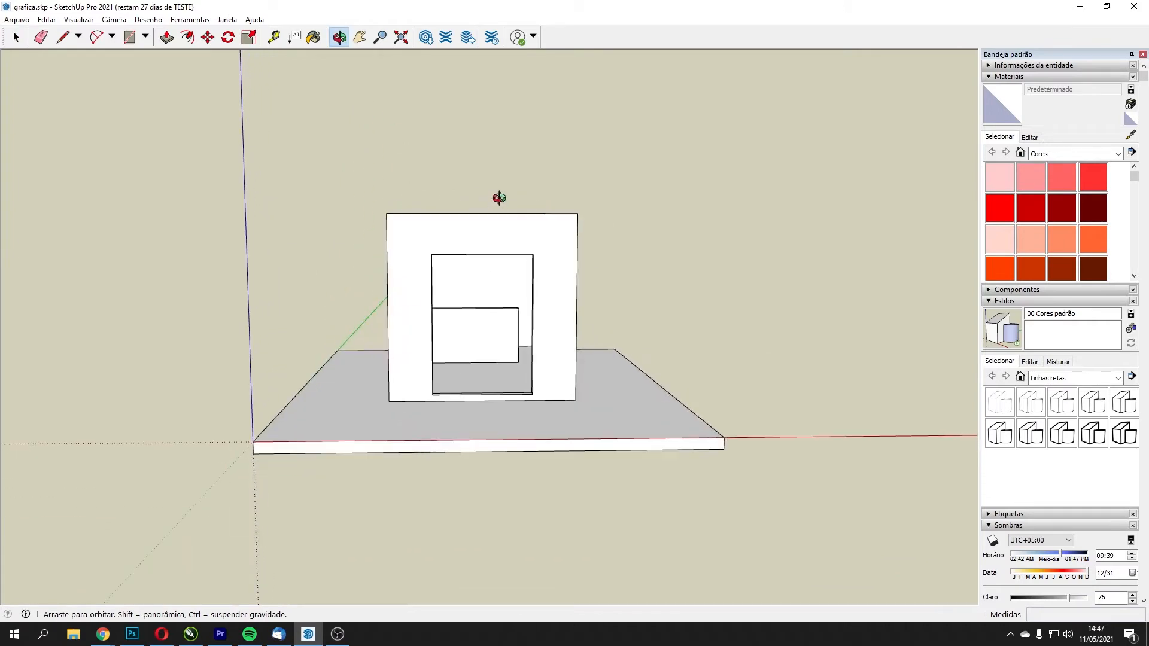
scroll(488, 403, up, 5)
scroll(490, 397, down, 5)
middle_drag(456, 318, 238, 472)
middle_drag(448, 233, 510, 293)
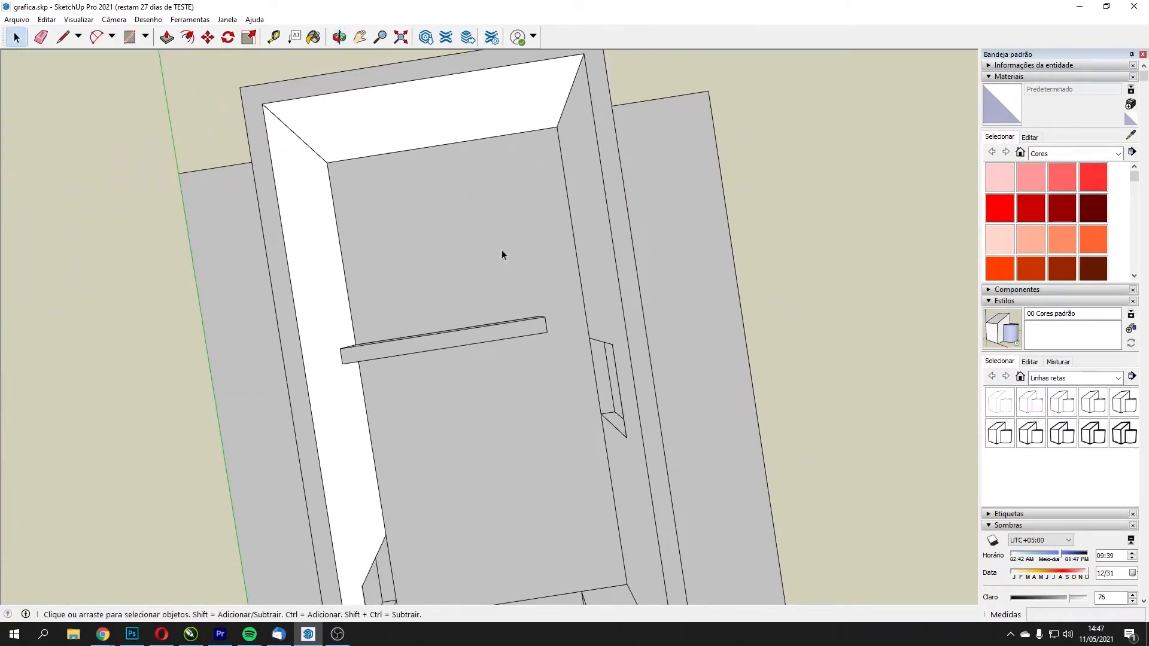
middle_drag(751, 215, 551, 204)
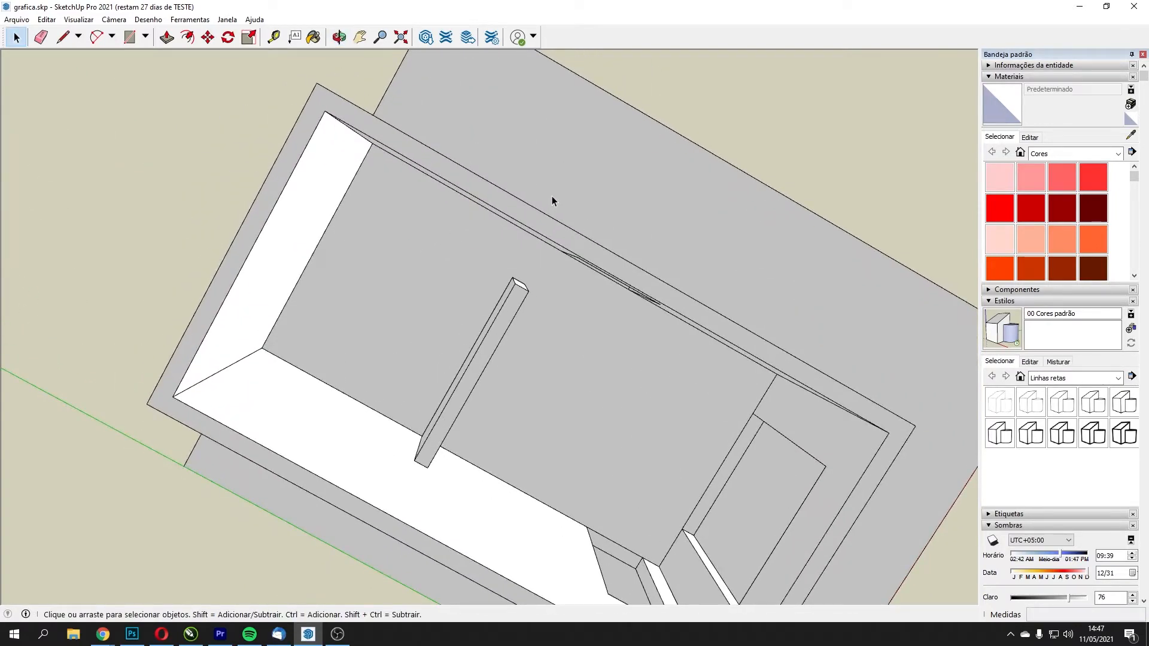
middle_drag(781, 288, 558, 256)
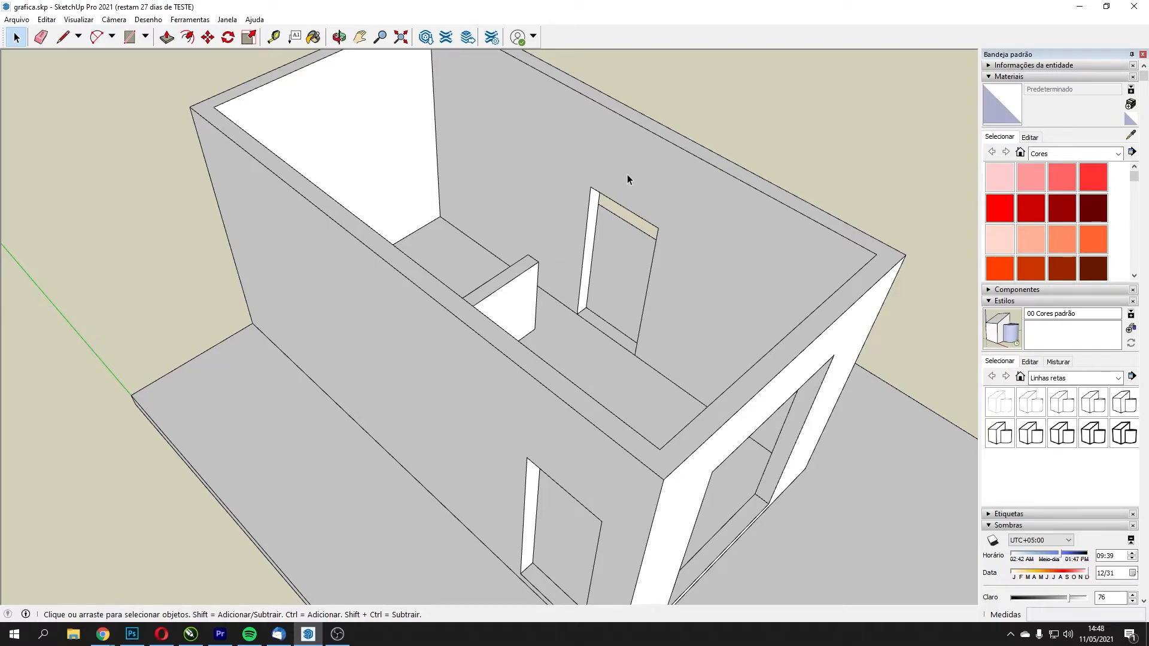
middle_drag(627, 177, 244, 371)
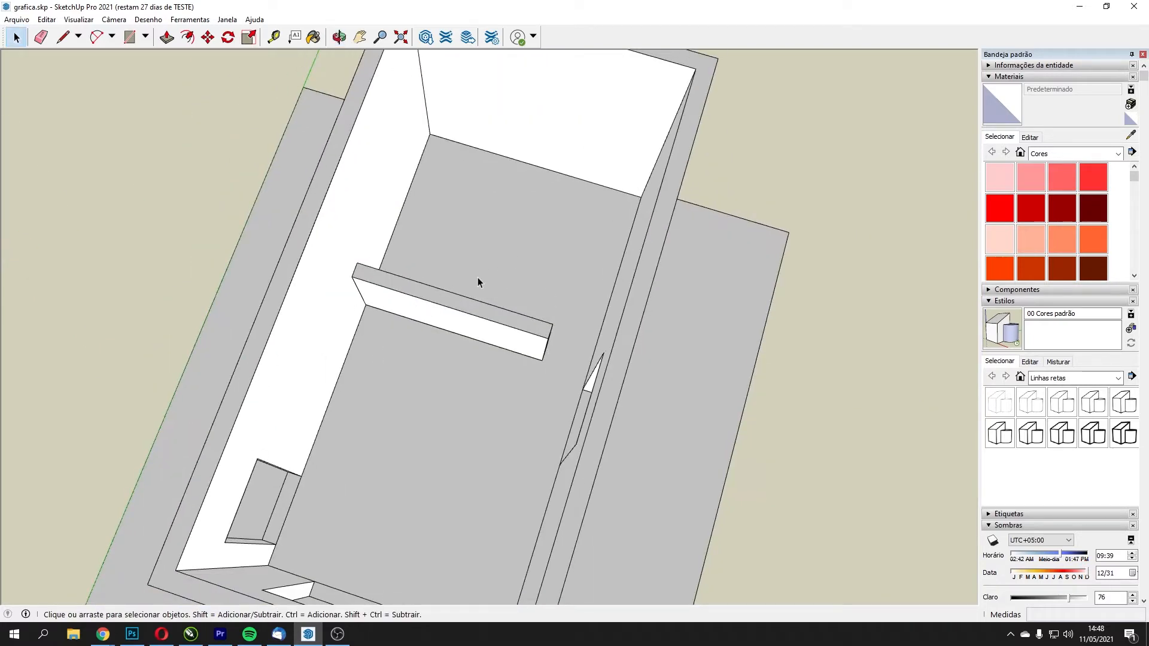
middle_drag(566, 264, 731, 321)
scroll(526, 329, down, 6)
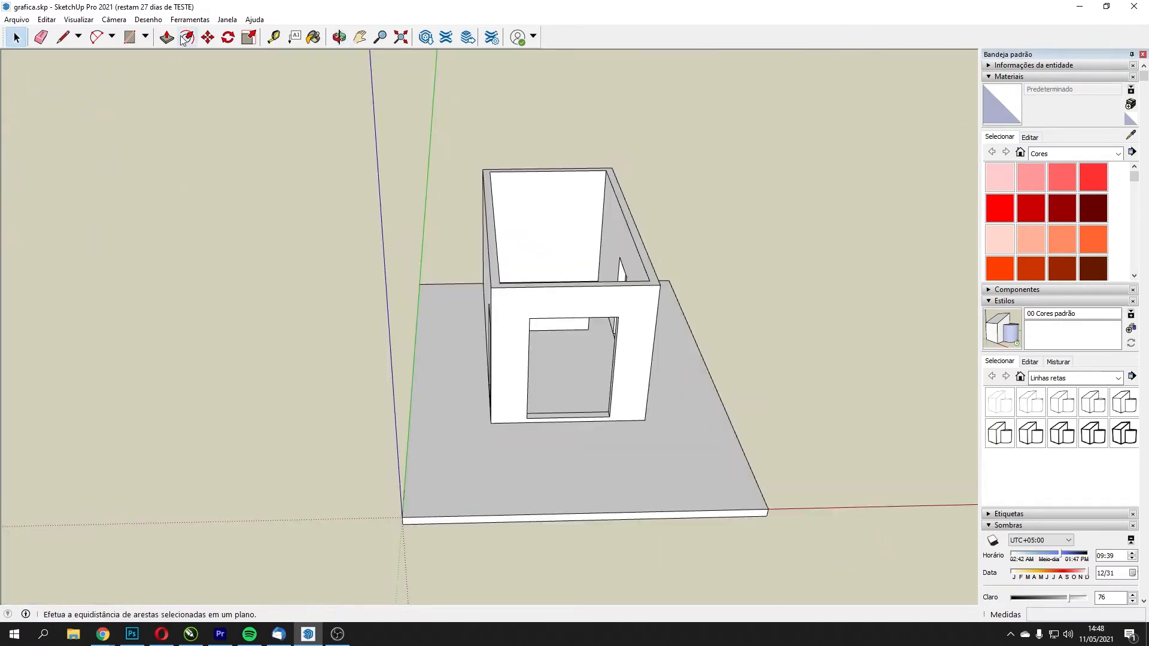
- Draw a 95 × 45 cm rectangle on the ground beside the base slab
click(130, 37)
middle_drag(841, 273, 815, 440)
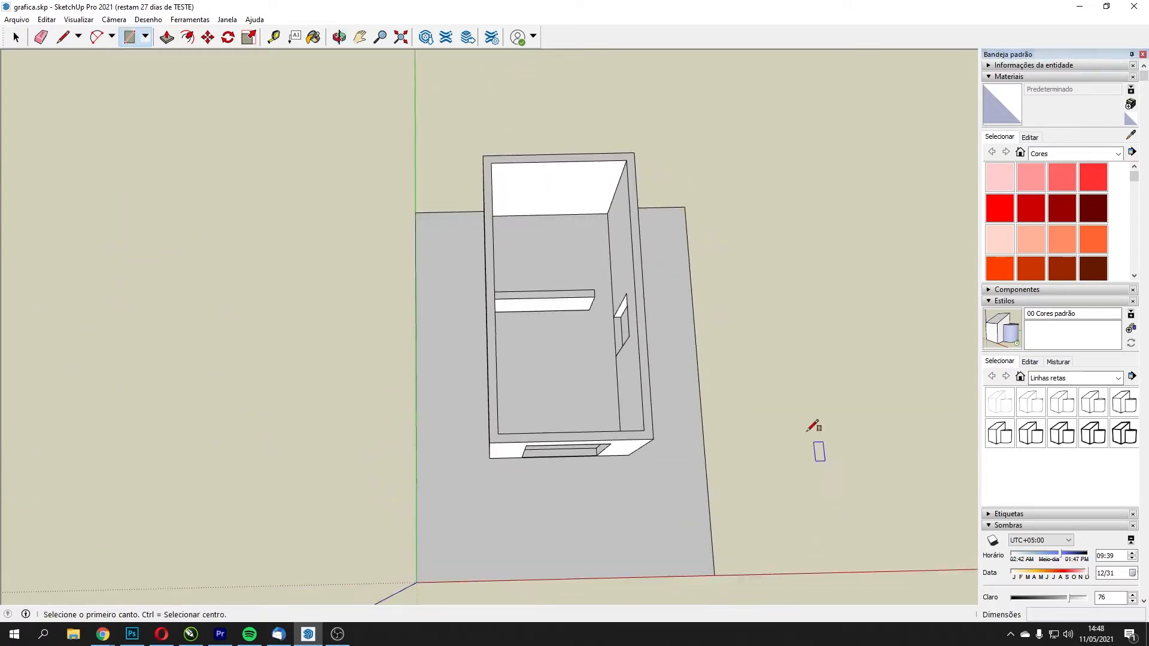
click(705, 254)
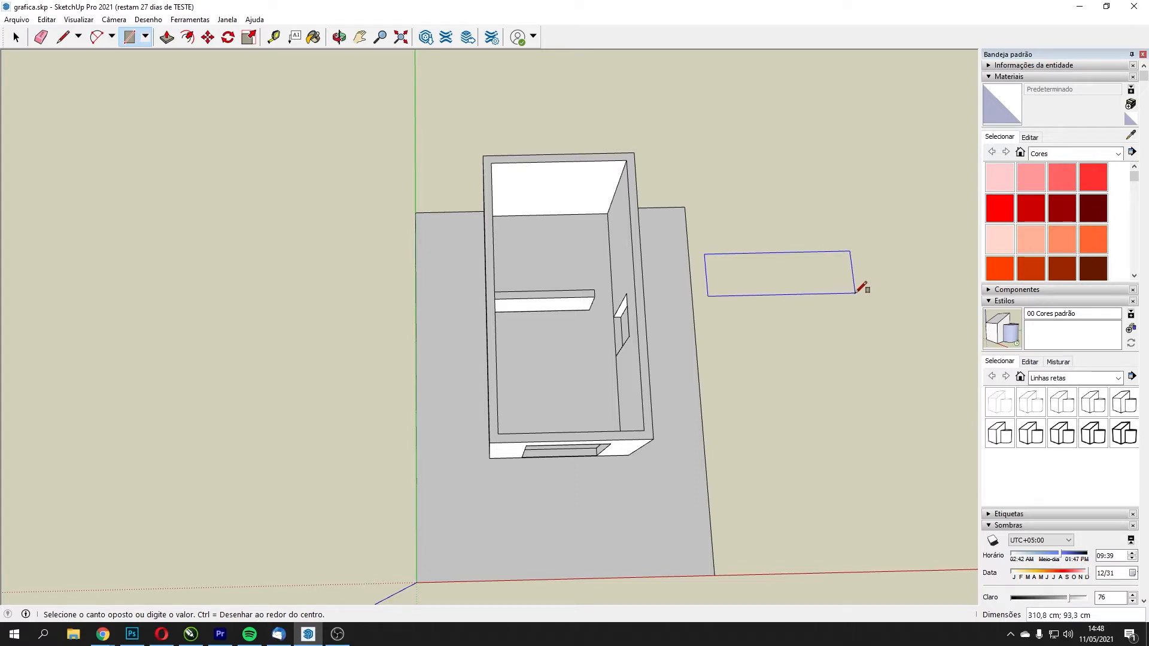
text(95;45)
key(Return)
- Turn the rectangle and its edges into a group
key(space)
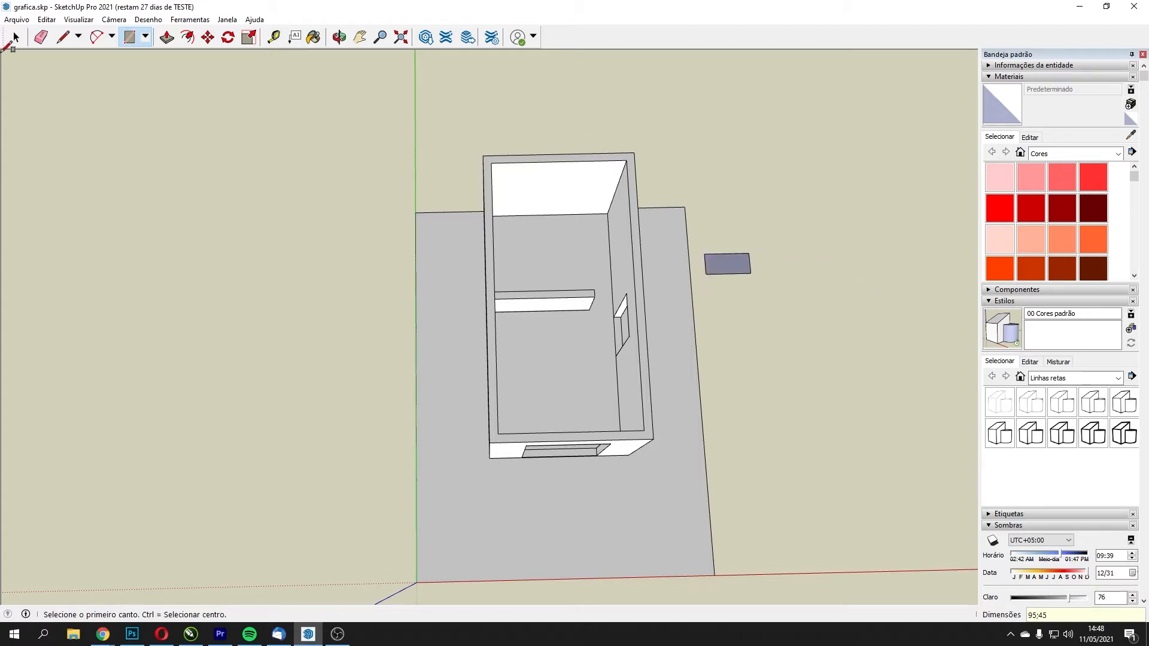
middle_drag(433, 173, 663, 533)
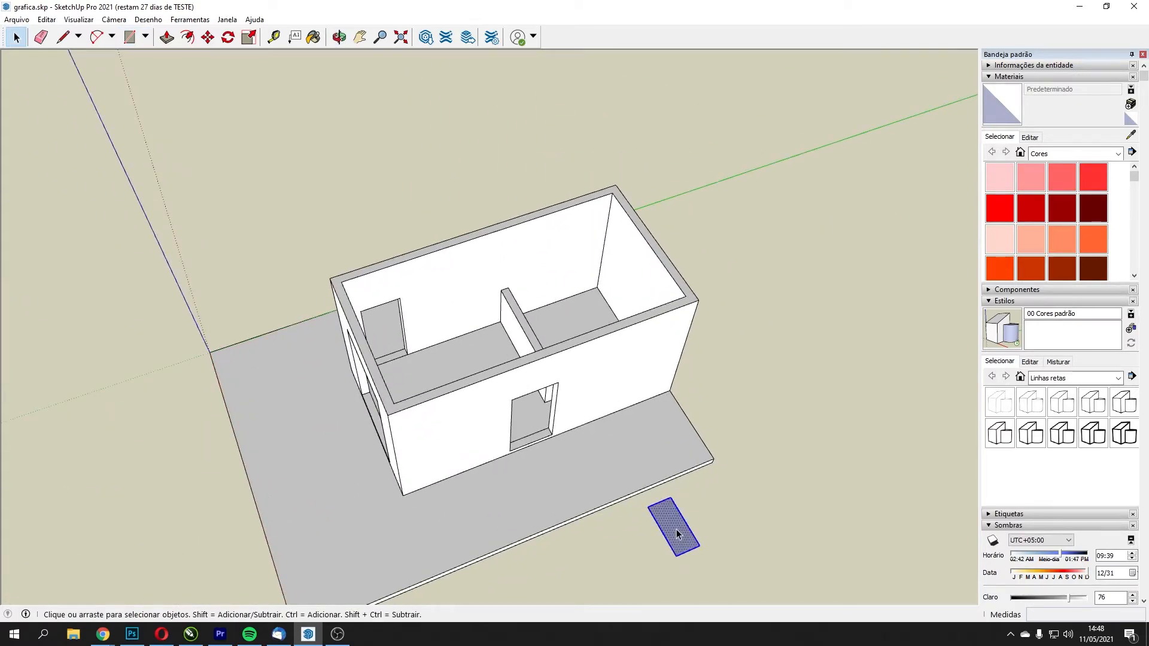
right_click(677, 529)
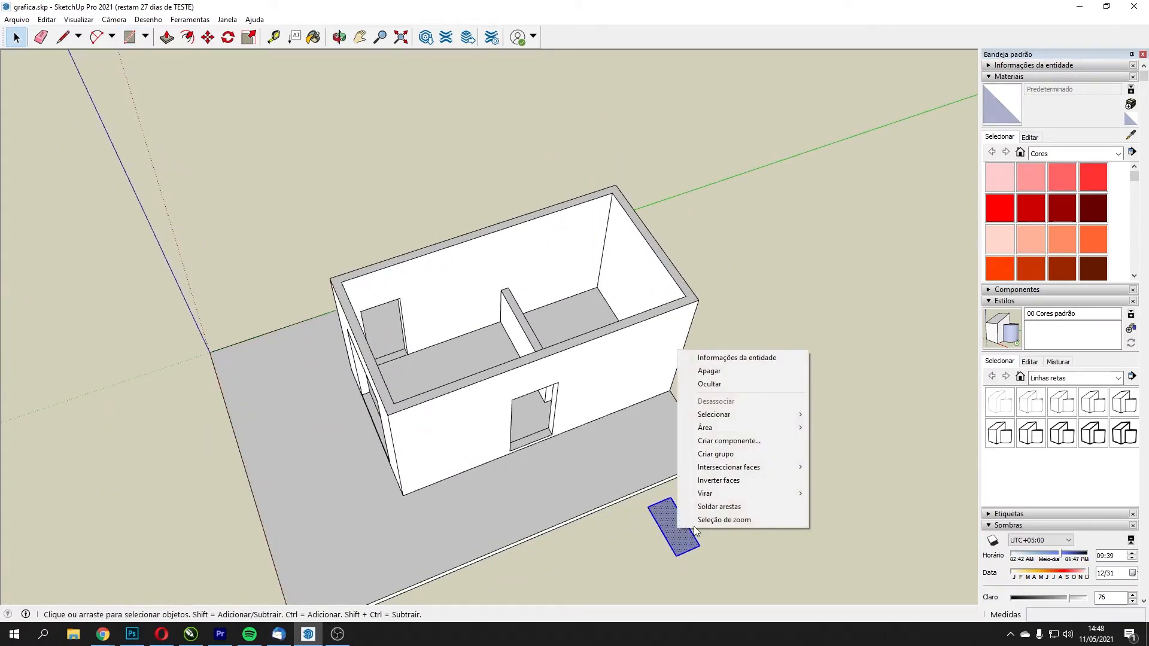
click(738, 455)
- Move the rectangle group by its corner to the foot of the low partition wall, at the corner with the long wall
middle_drag(681, 516, 226, 457)
click(208, 37)
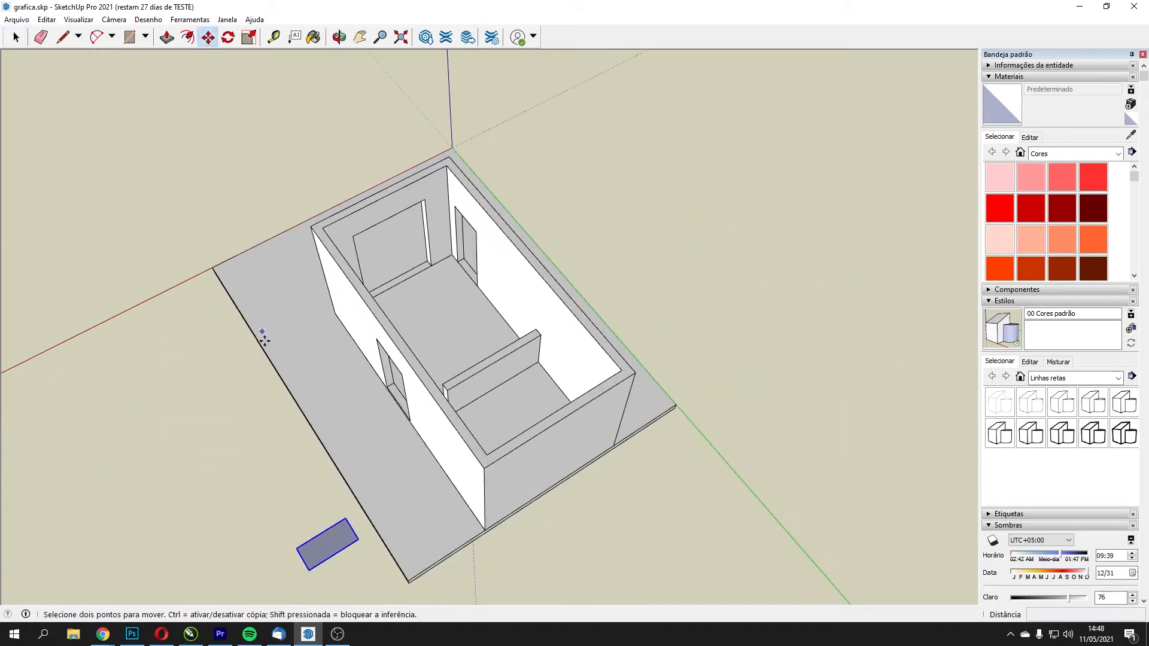
click(347, 517)
click(537, 368)
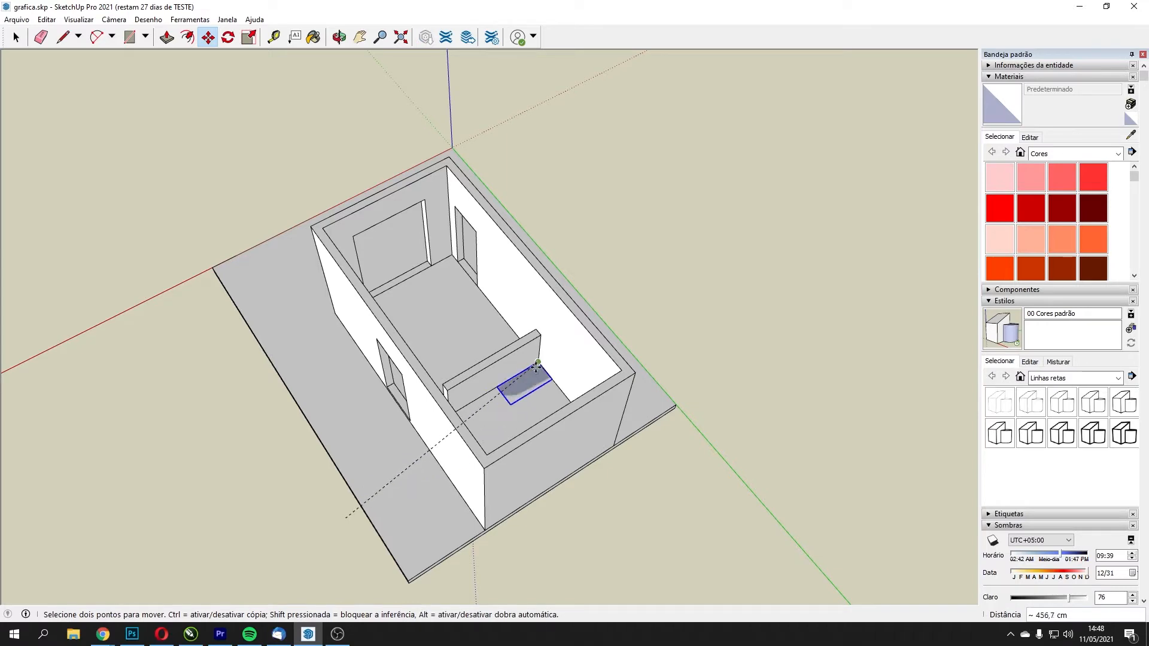
middle_drag(537, 368, 684, 416)
scroll(541, 353, up, 7)
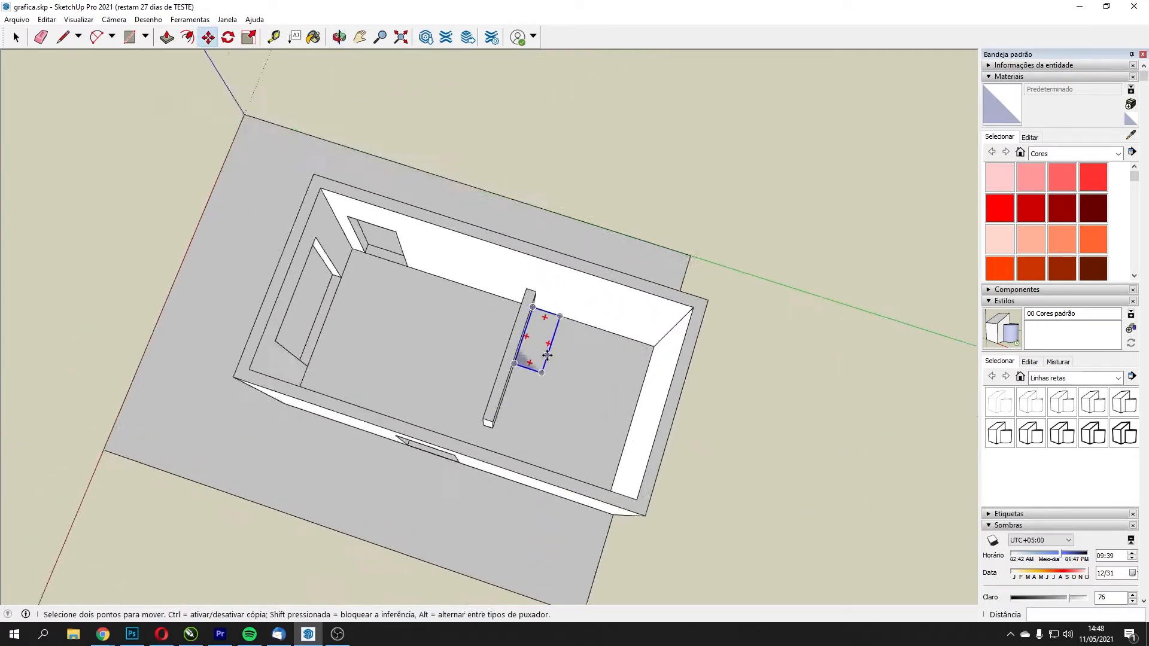
middle_drag(539, 336, 87, 85)
key(space)
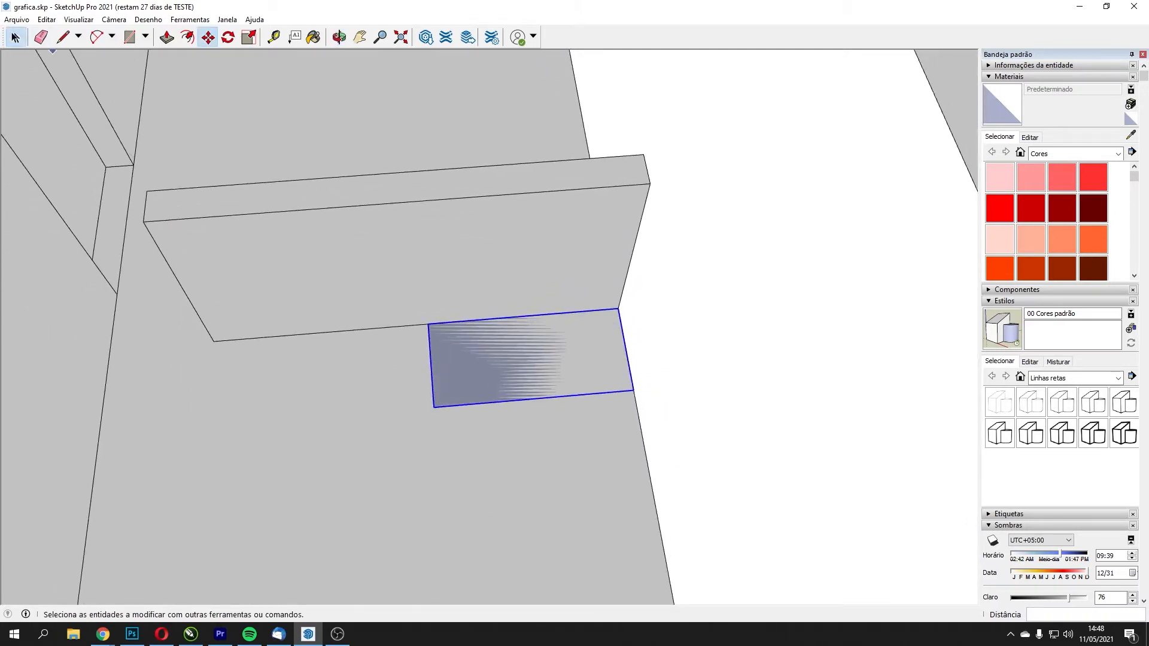
- Measure the width of the partition wall between its two side edges
middle_drag(498, 336, 200, 170)
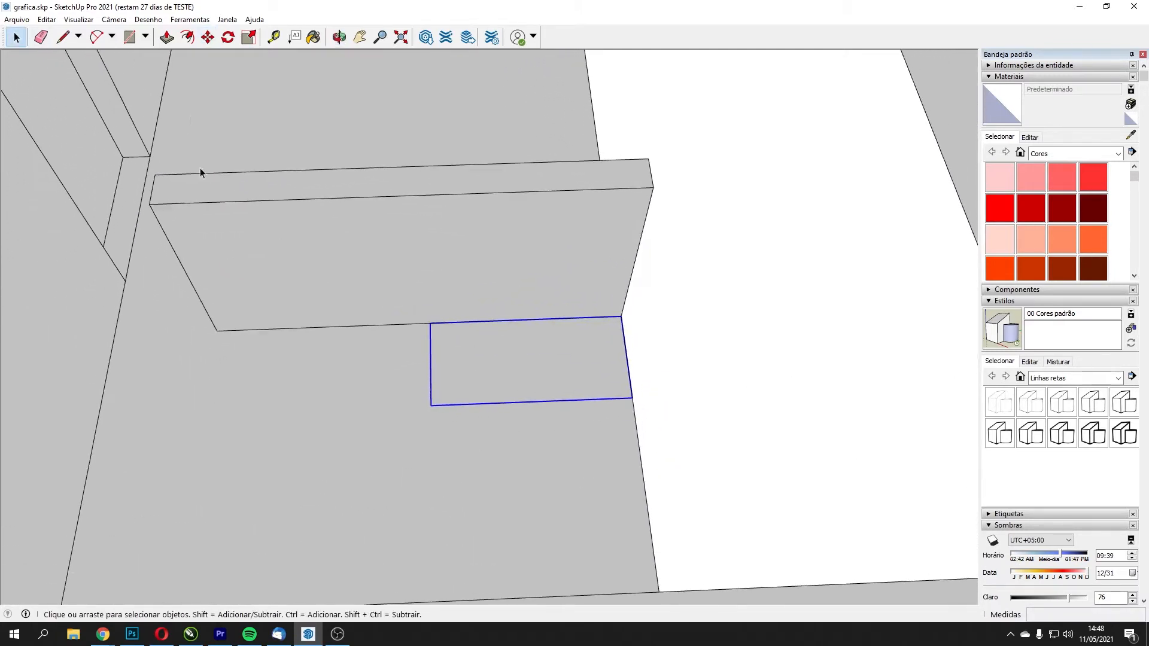
click(274, 36)
click(167, 237)
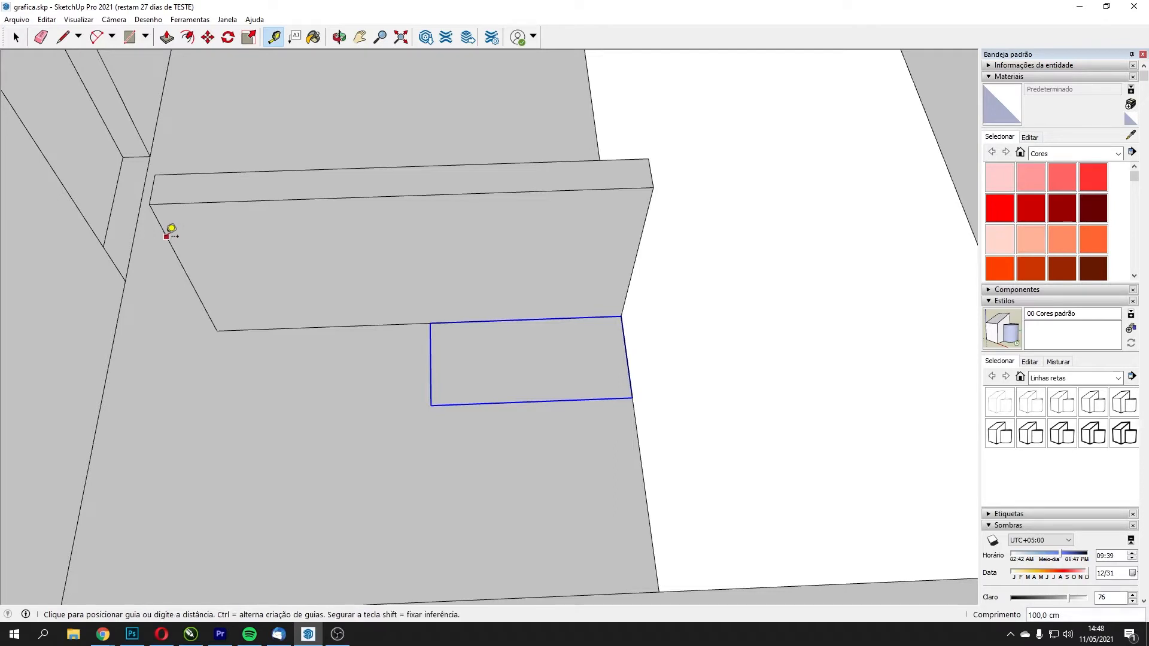
click(647, 239)
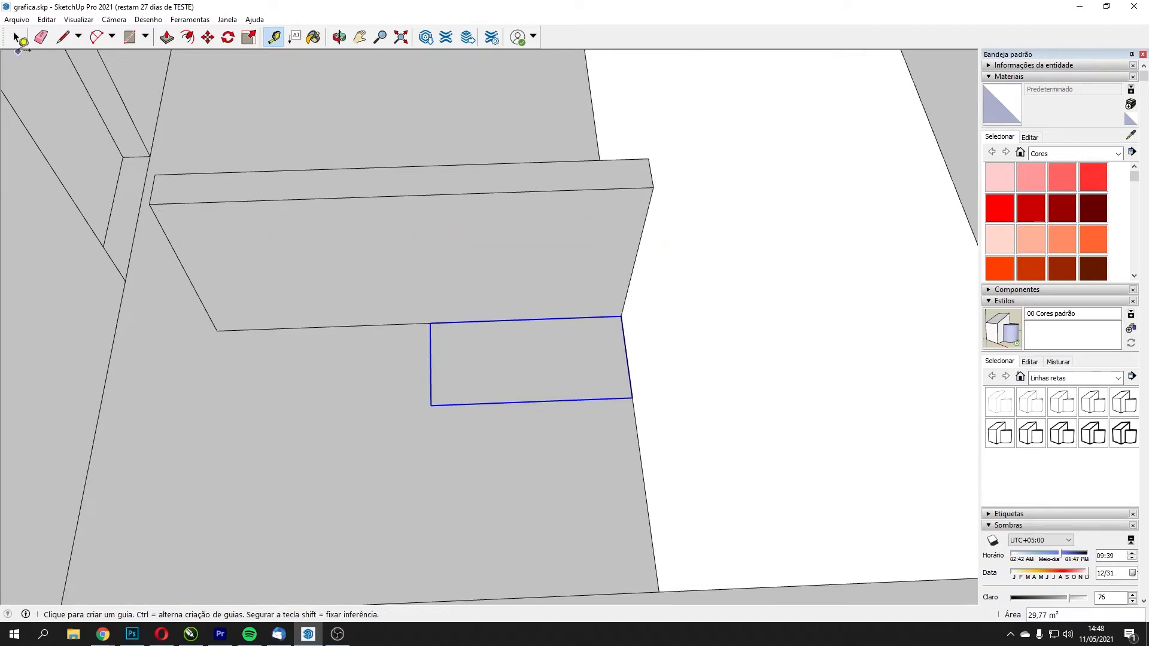
click(17, 39)
- Push/Pull the rectangle inside its group up into a box and extend the box lengthwise along the partition wall
mouse_move(485, 361)
middle_down()
mouse_move(501, 340)
mouse_move(475, 278)
middle_up()
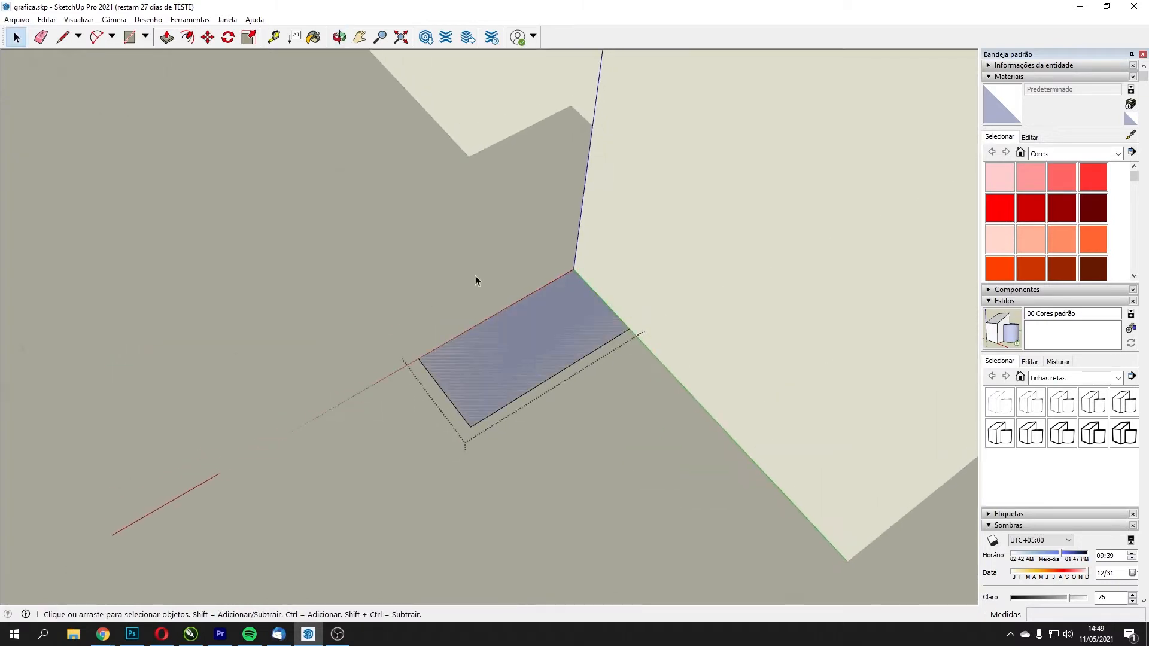
click(167, 36)
drag(456, 373, 407, 278)
drag(443, 357, 121, 582)
- Adjust the free end face of the box with Push/Pull to line up with the end of the partition wall
middle_drag(177, 453, 269, 419)
key(p)
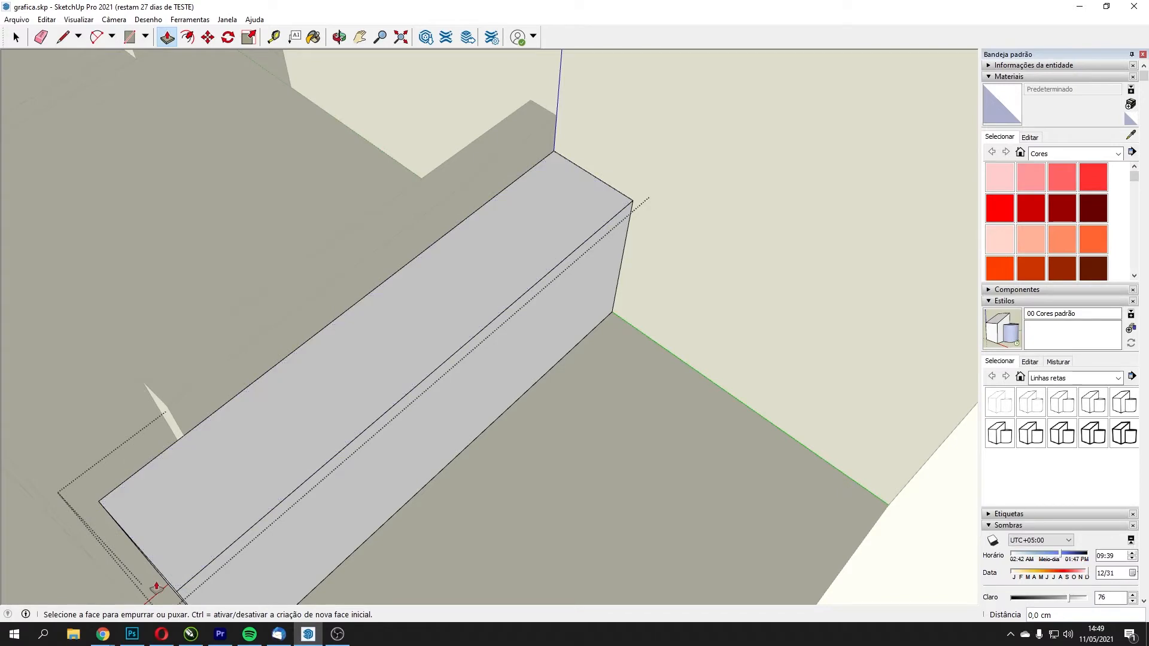
click(169, 587)
drag(168, 590, 213, 461)
click(213, 461)
middle_drag(214, 464, 238, 589)
- Move the box group about 434 cm sideways out of the building, beyond the edge of the base slab
click(20, 41)
scroll(530, 383, down, 4)
scroll(530, 383, down, 5)
middle_drag(752, 267, 423, 390)
click(423, 390)
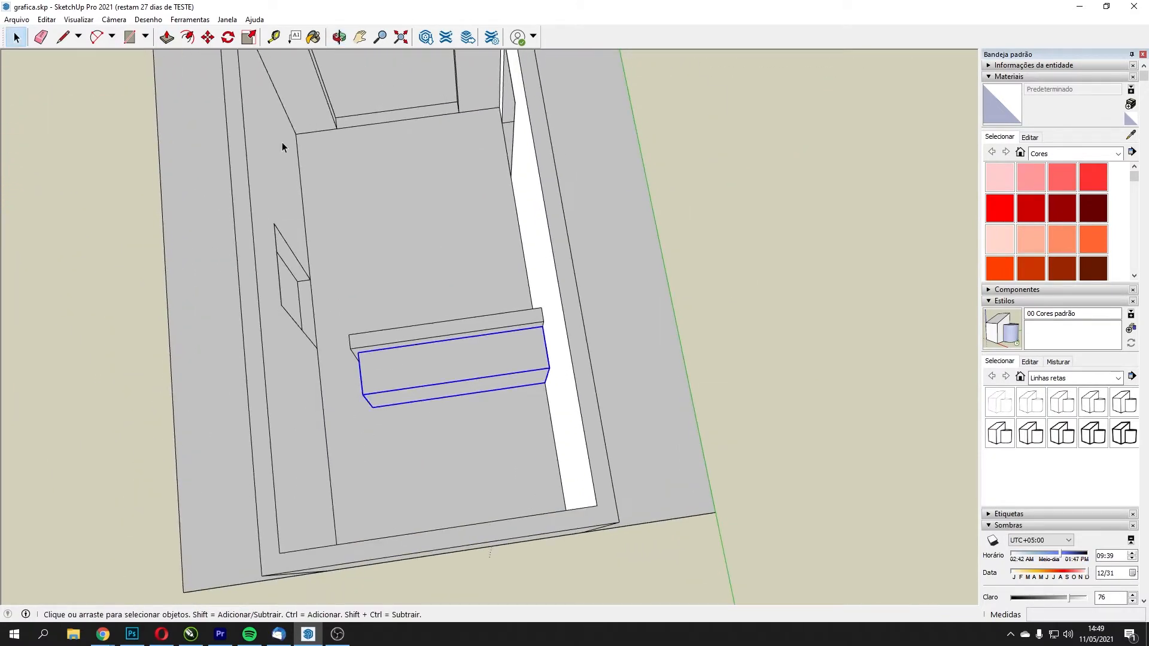
click(213, 44)
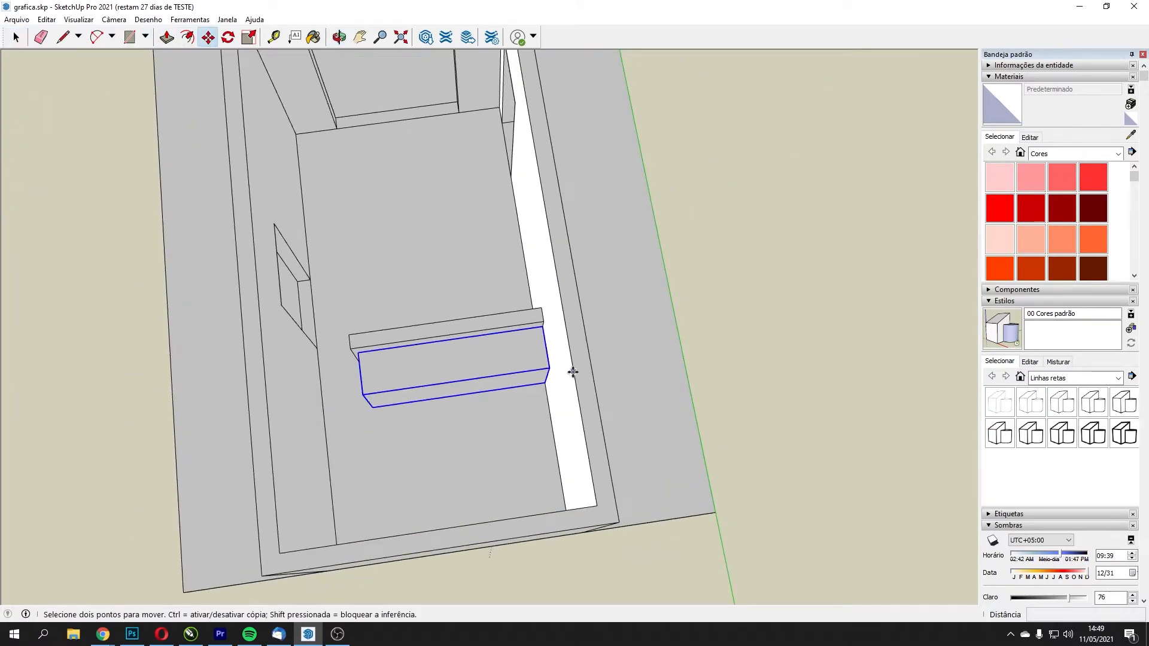
click(543, 330)
click(949, 276)
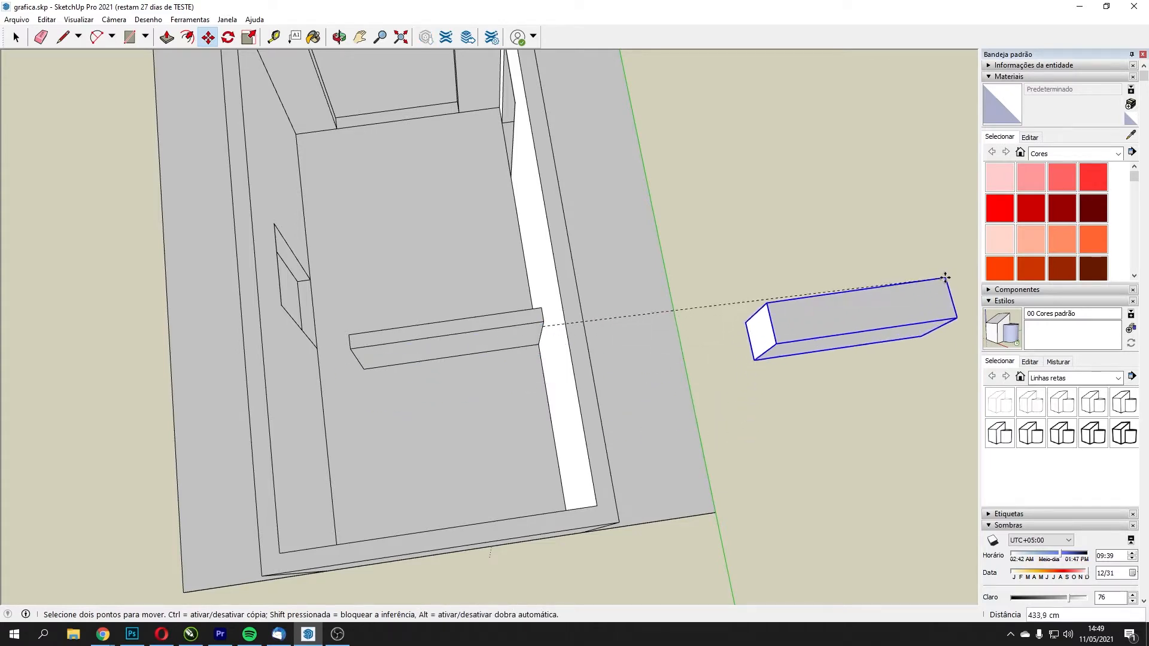
middle_drag(915, 369, 835, 179)
middle_drag(757, 418, 796, 308)
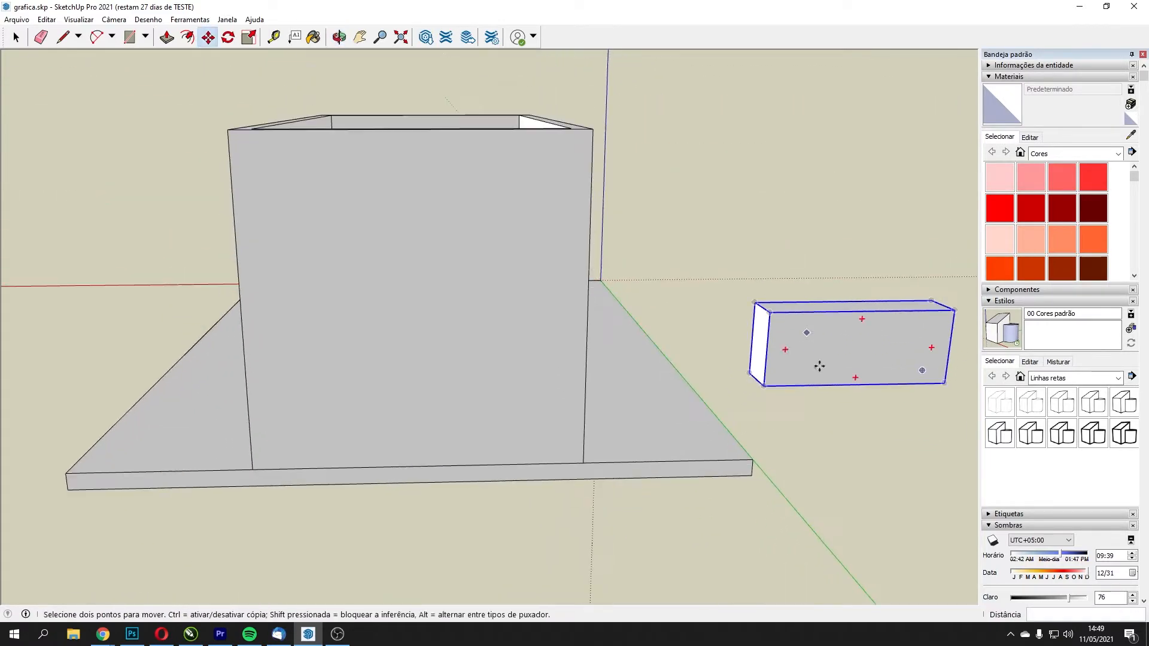
click(16, 39)
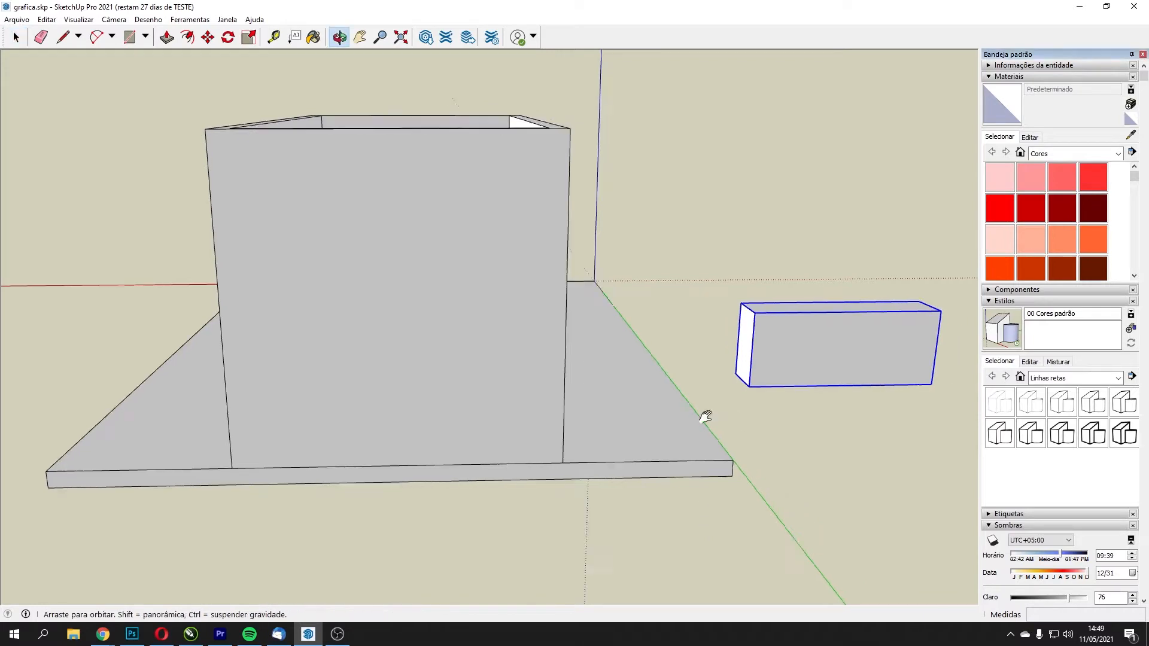
- Place a horizontal guide line near the top of the box's front face, offset from its bottom edge
middle_drag(747, 413, 330, 448)
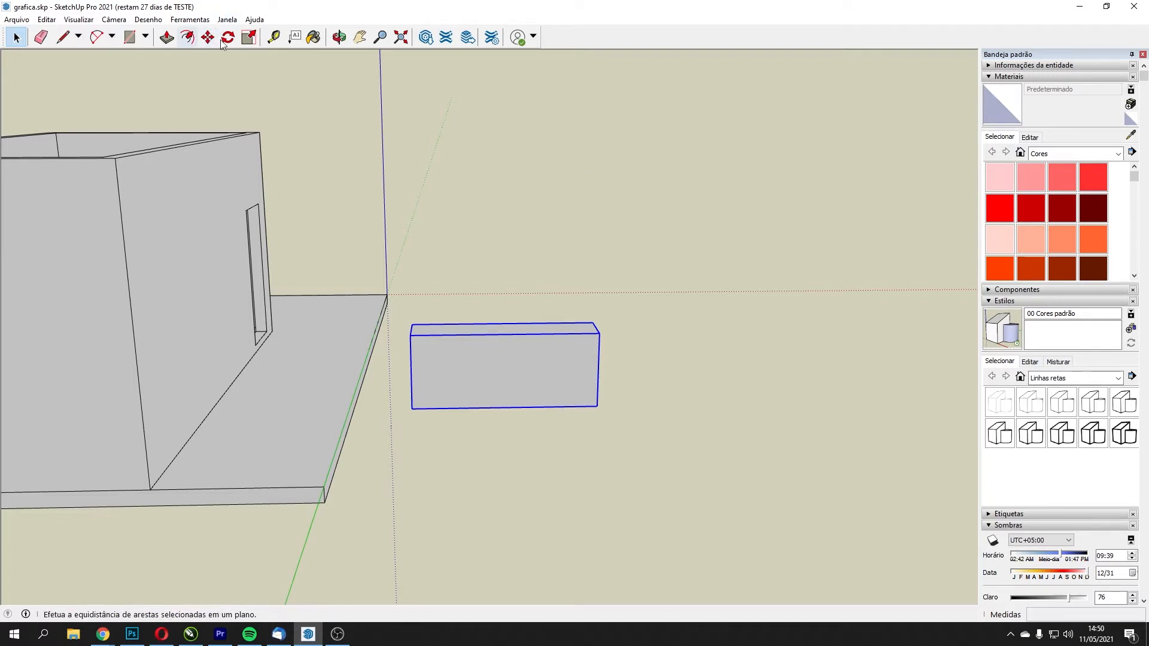
click(273, 37)
click(505, 407)
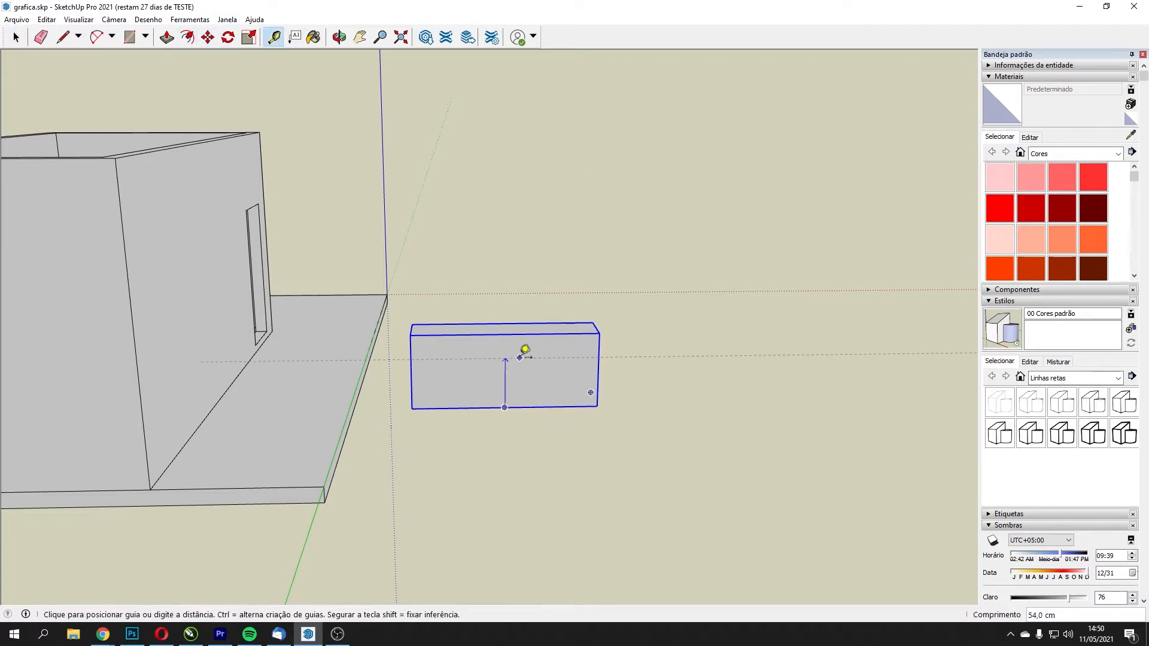
click(518, 339)
key(space)
- Push the box's top face down to the horizontal guide line, editing inside the group
double_click(538, 346)
scroll(538, 346, up, 6)
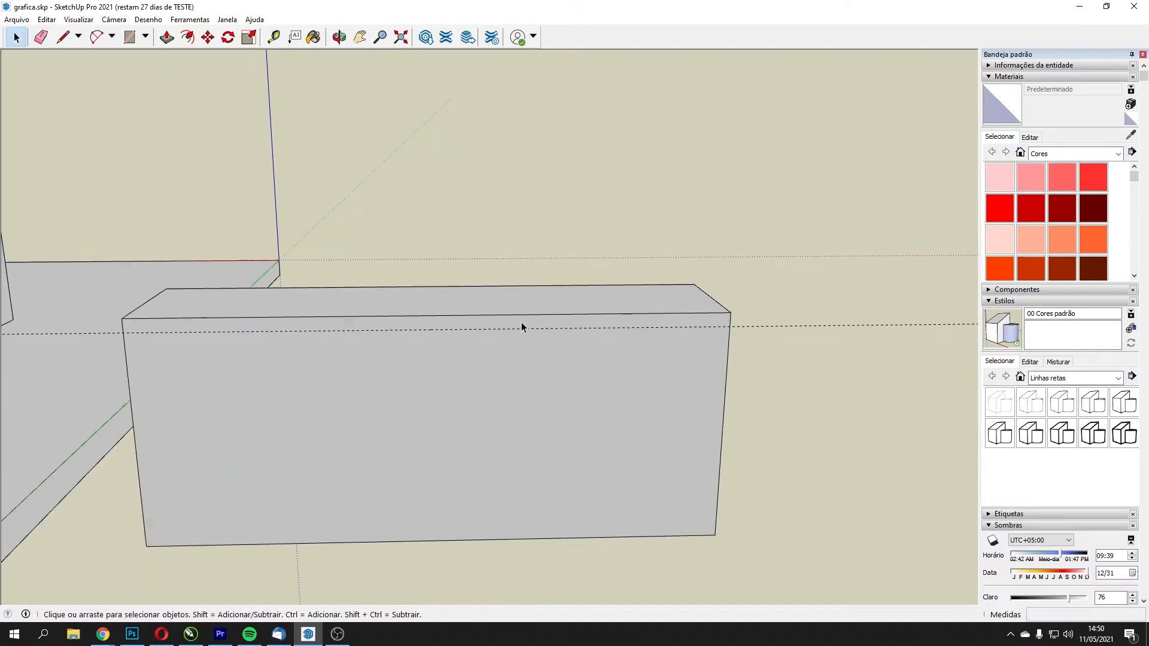
click(167, 37)
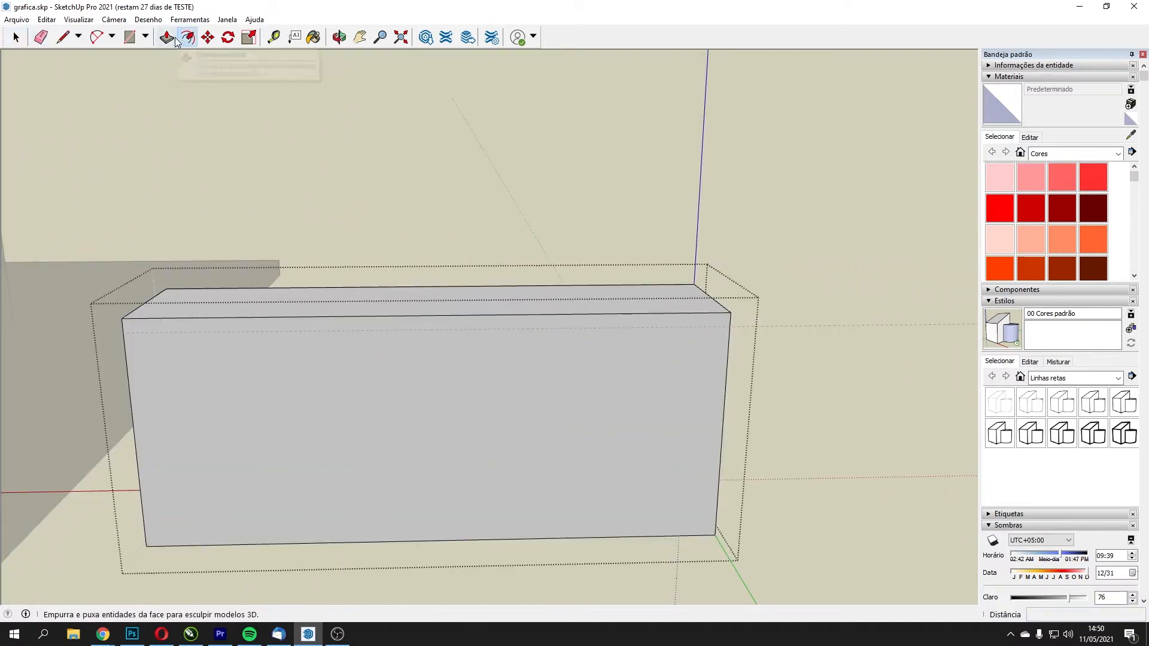
drag(177, 296, 743, 333)
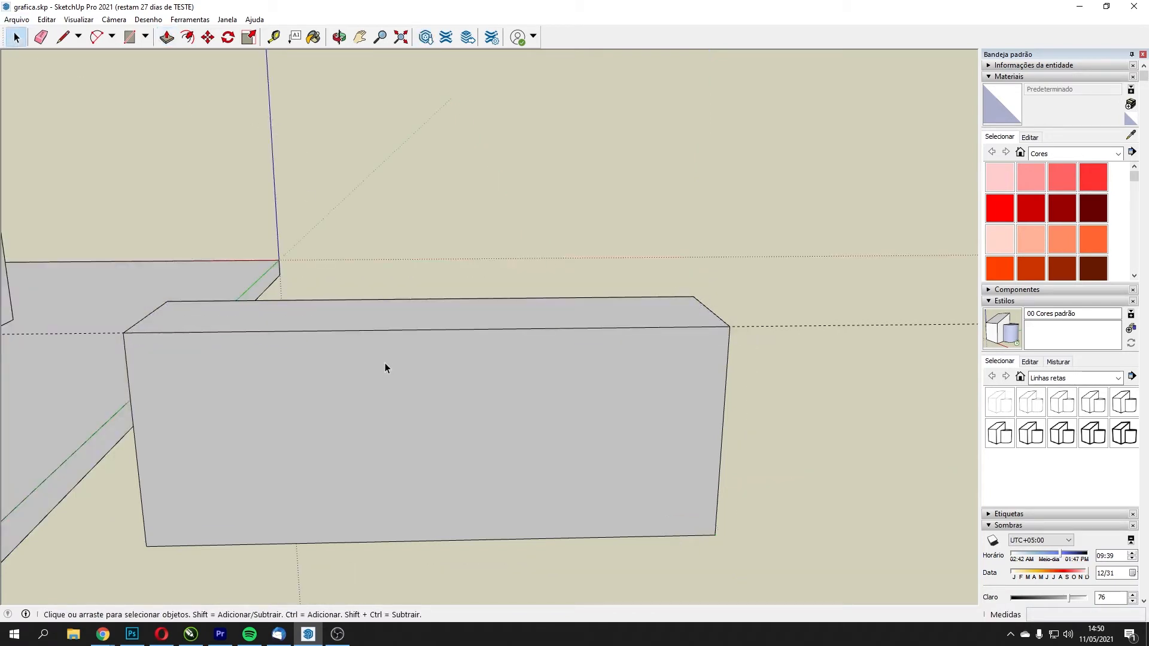
- Open the box group for editing and offset its large front face outline inward by 3 cm
middle_drag(385, 367, 351, 334)
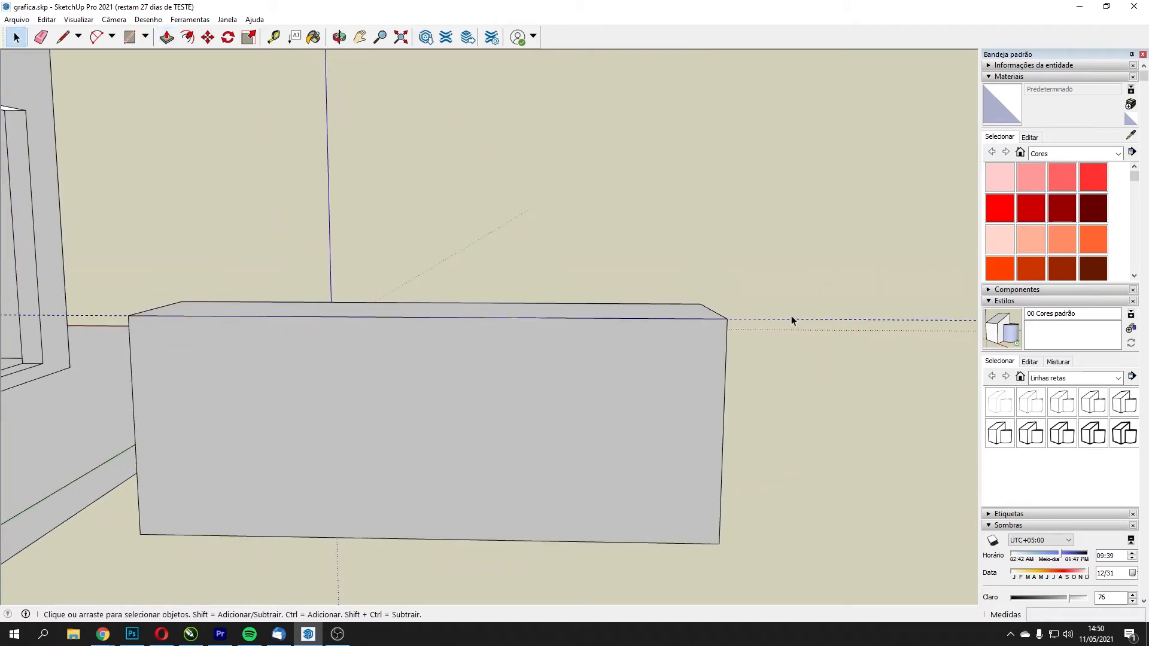
double_click(268, 373)
middle_drag(269, 383, 282, 342)
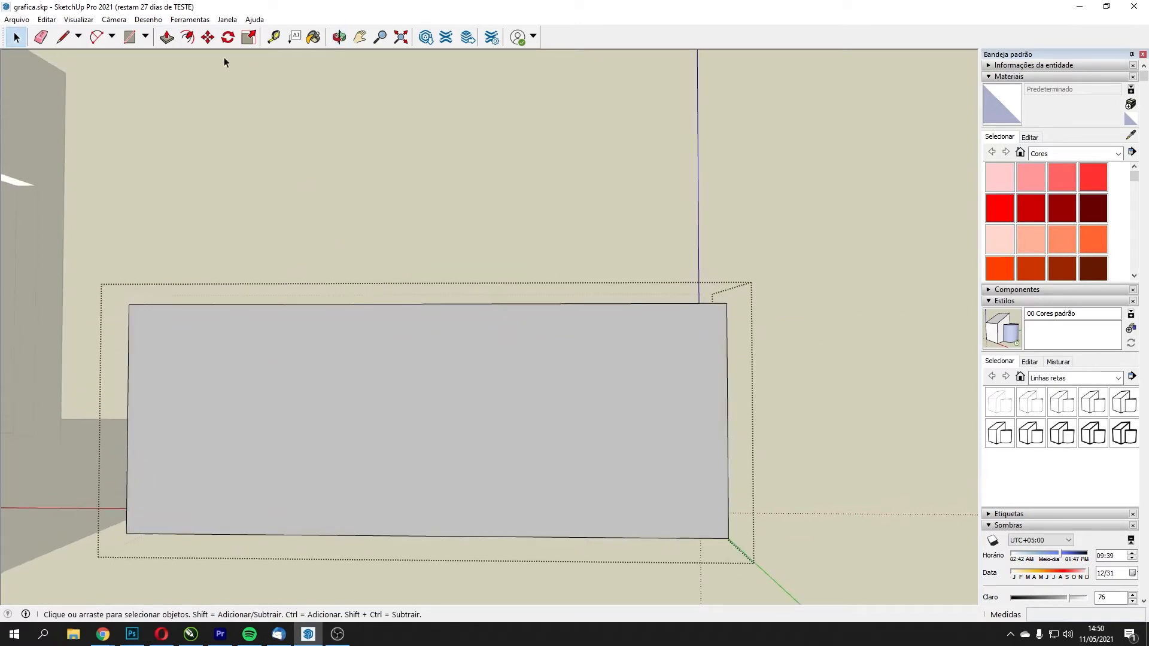
click(187, 36)
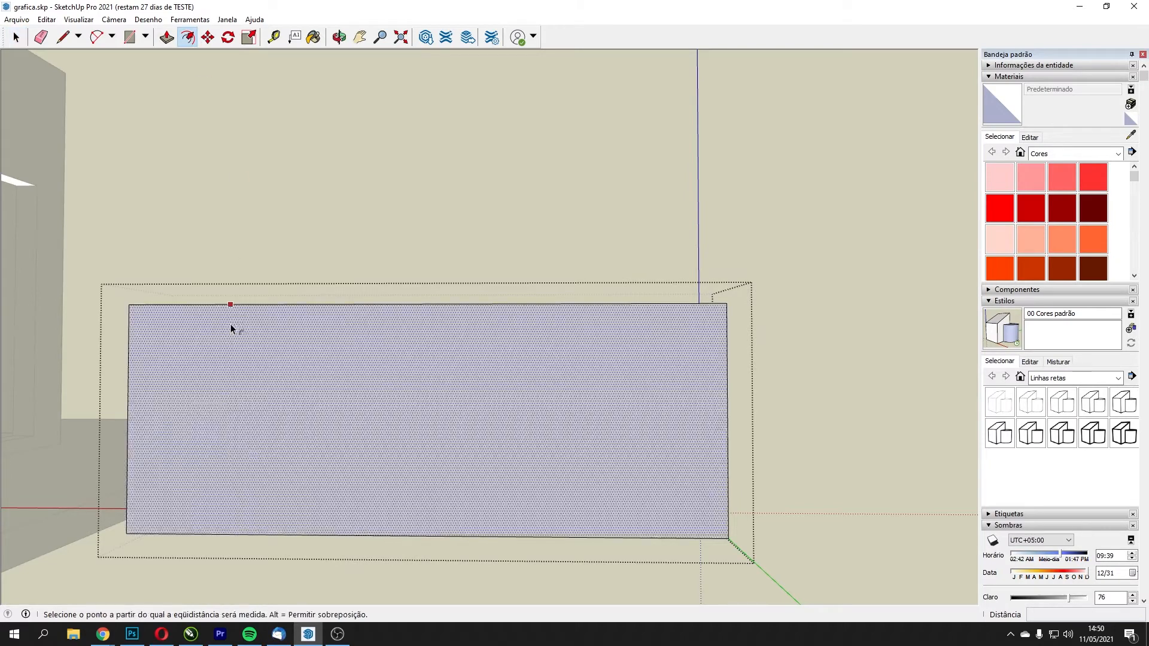
click(222, 336)
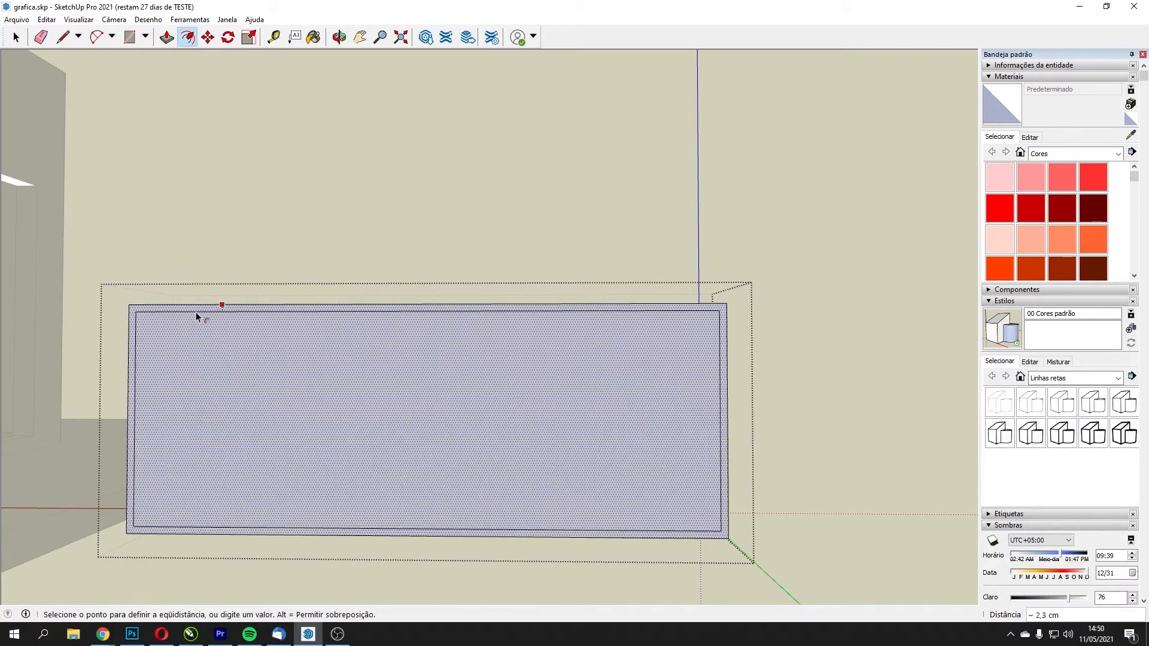
text(3)
key(Return)
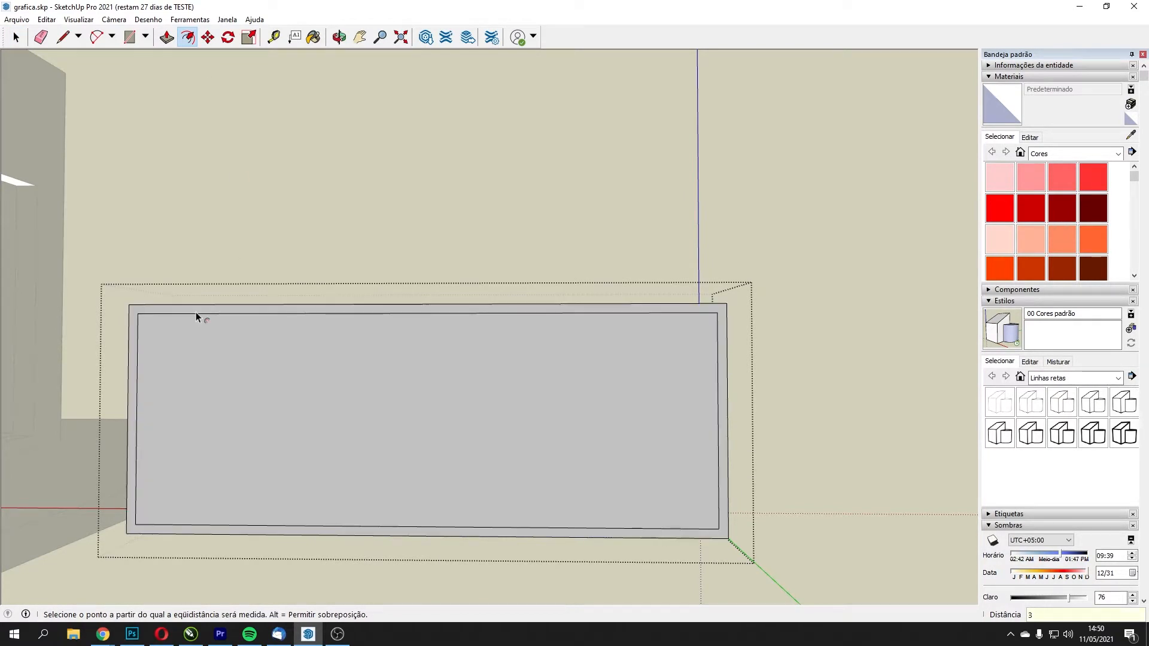
- Draw short vertical lines from the two lower corners of the inset rectangle to the front face's bottom edge
click(64, 38)
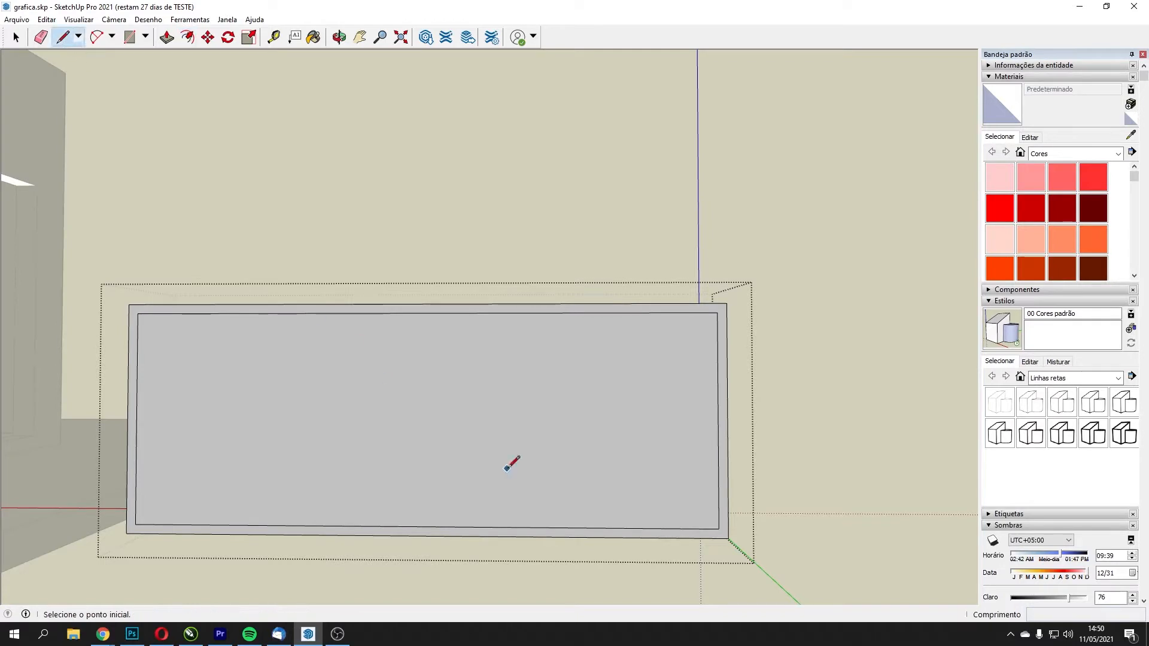
click(719, 529)
click(725, 537)
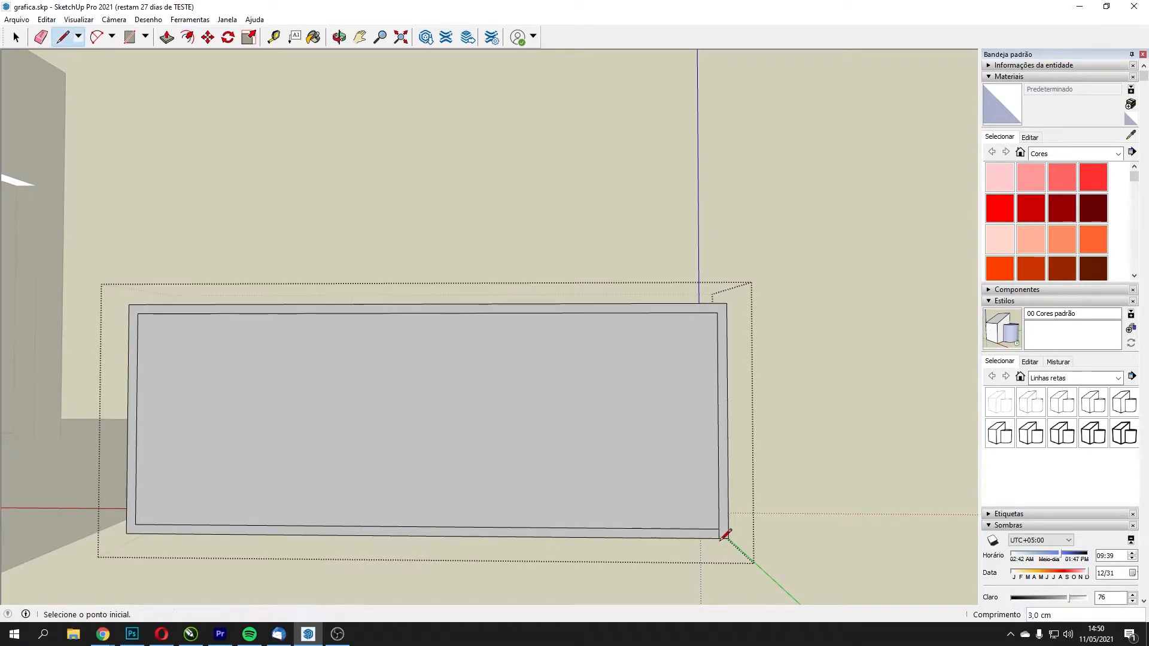
click(136, 524)
click(135, 532)
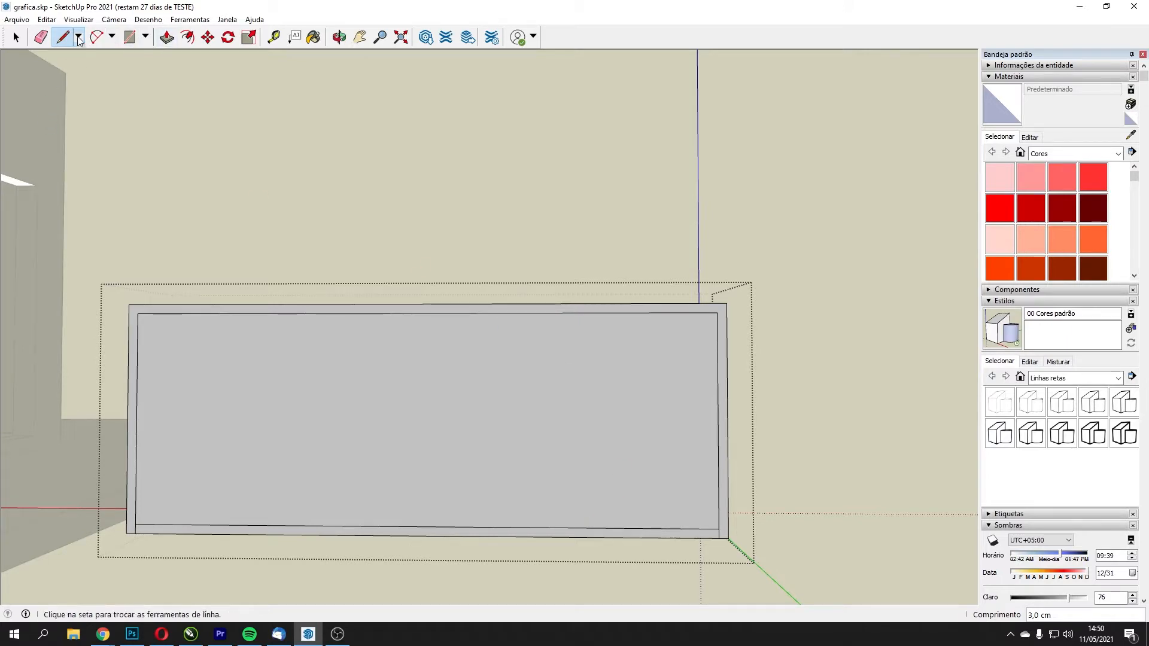
- Push the inset front face 45 cm through to the back so the box becomes an open frame
click(165, 39)
middle_drag(364, 366, 272, 472)
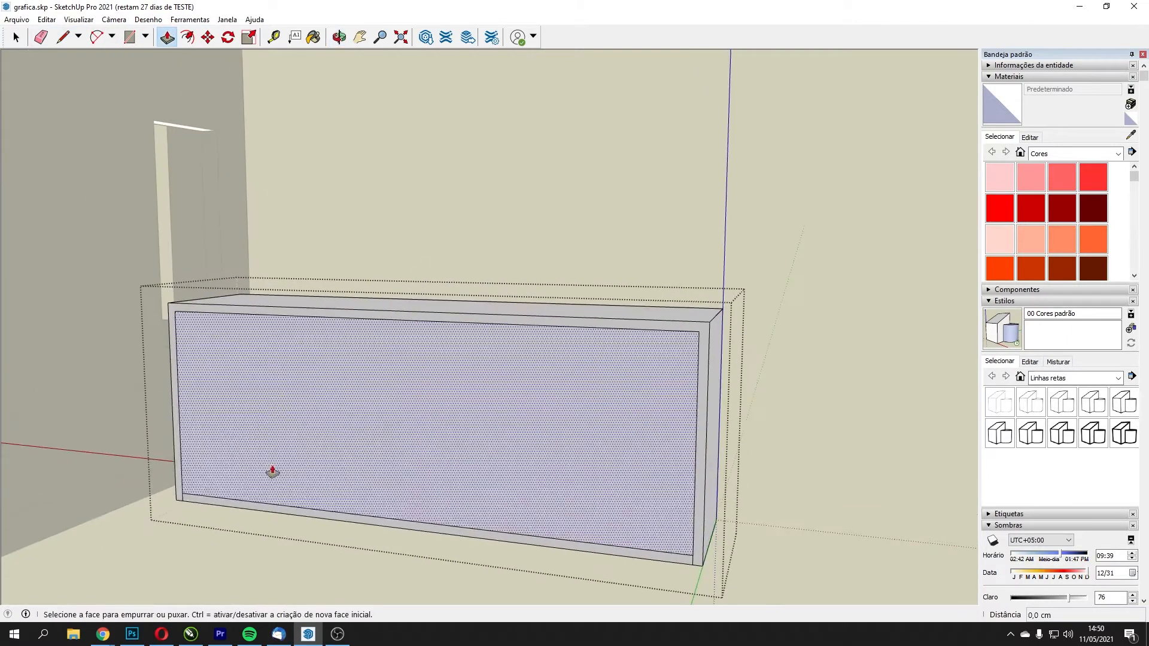
click(273, 471)
click(341, 372)
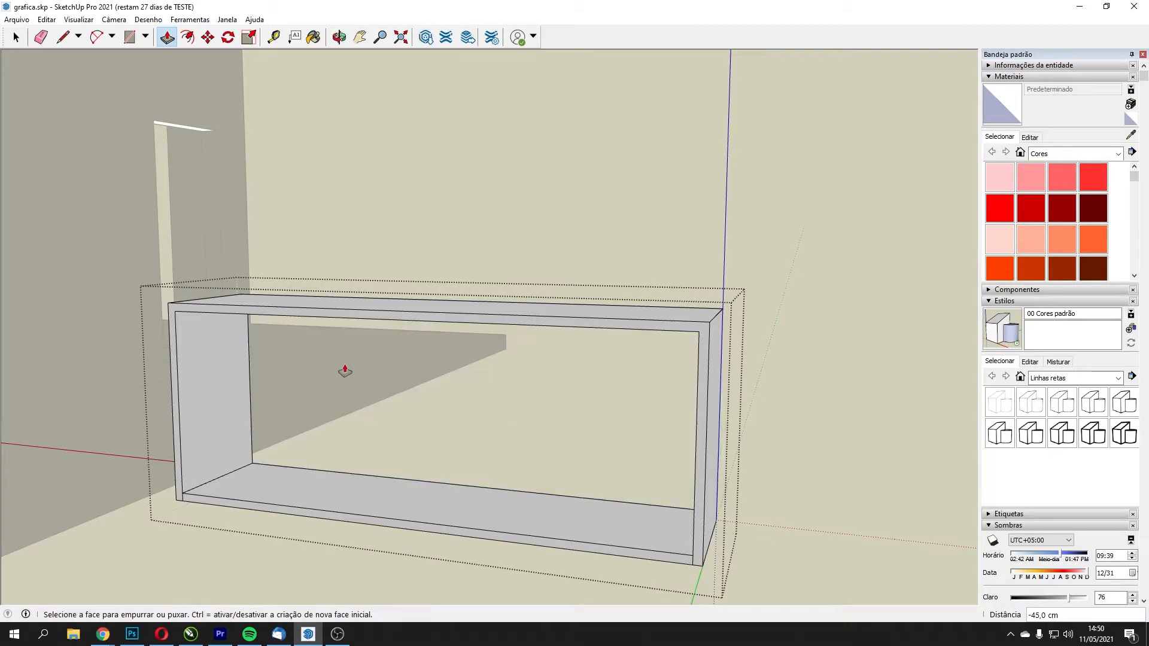
- Push the frame's bottom board down 3 cm to its underside and erase its front edge, leaving the bottom open
drag(282, 492, 411, 537)
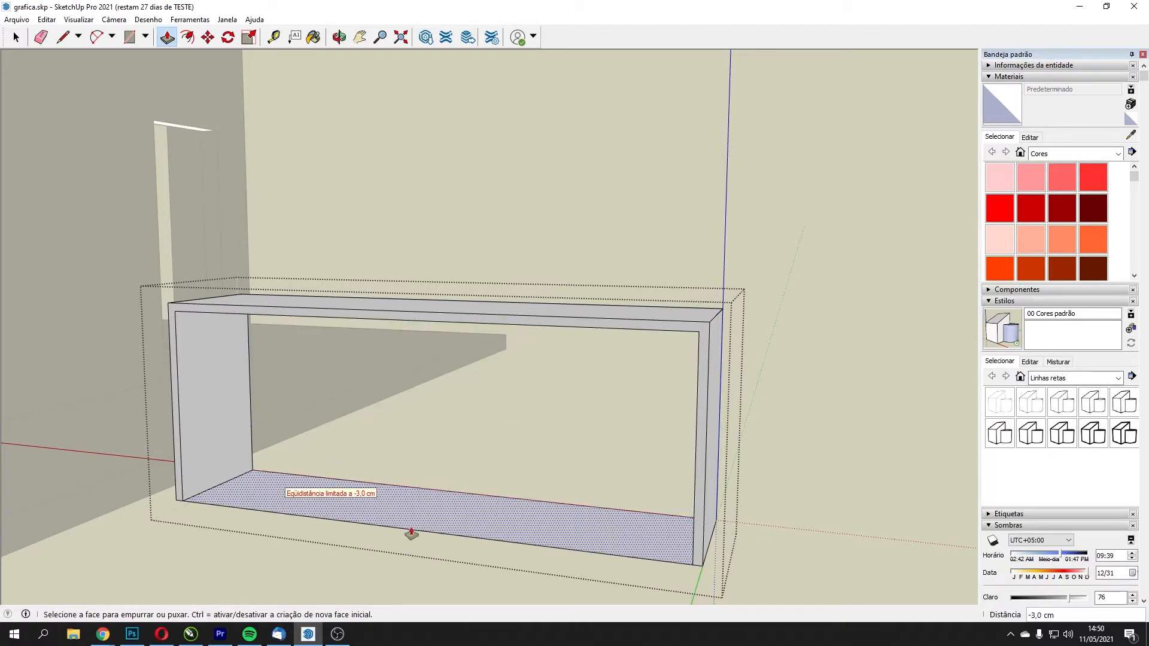
click(40, 37)
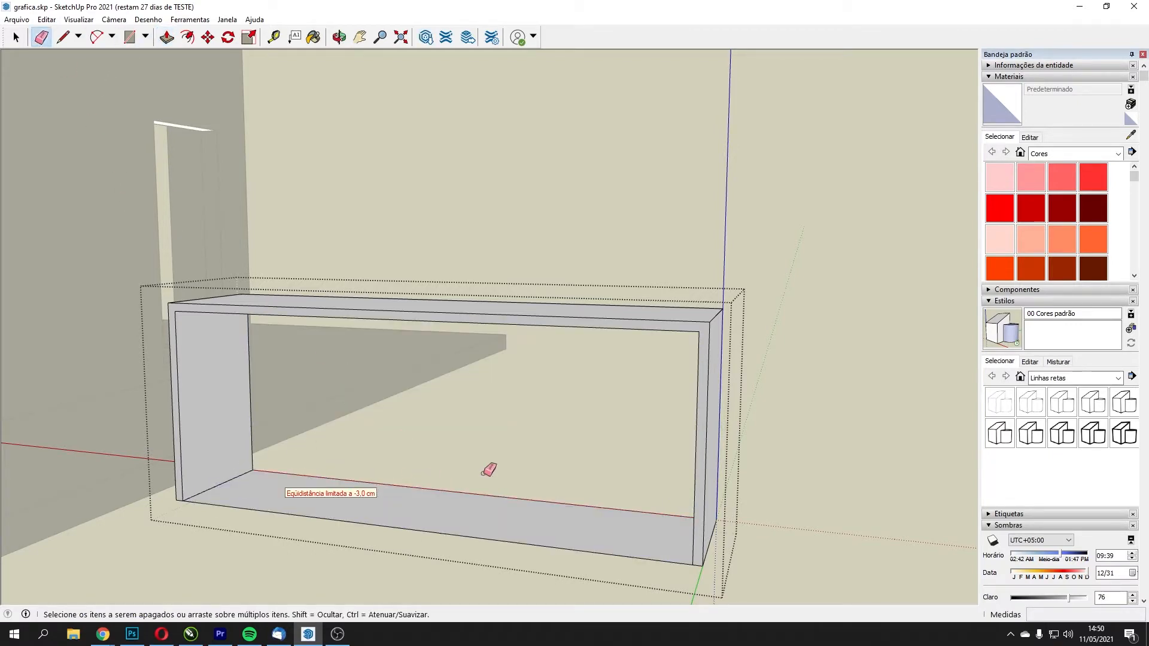
click(457, 542)
mouse_move(408, 484)
middle_down()
mouse_move(474, 377)
mouse_move(418, 331)
mouse_move(415, 418)
mouse_move(348, 360)
middle_up()
click(16, 37)
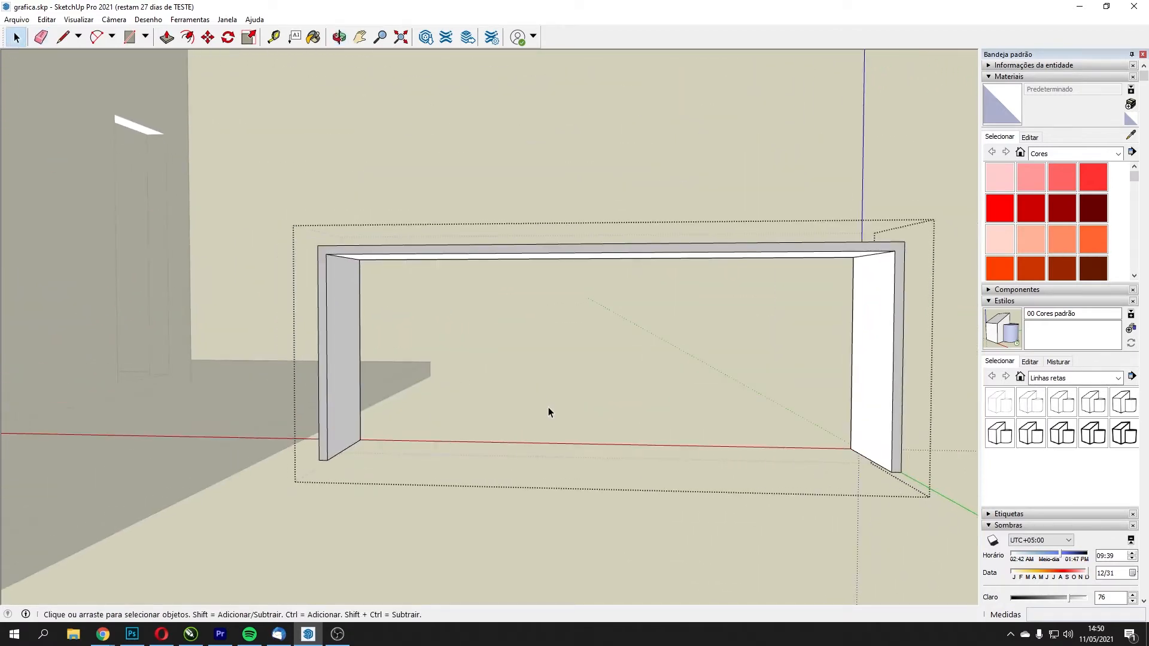
- Place a guide line across the tabletop's underside, 30 cm from the inner face of the side panel near the origin
scroll(611, 449, down, 3)
middle_drag(658, 466, 498, 429)
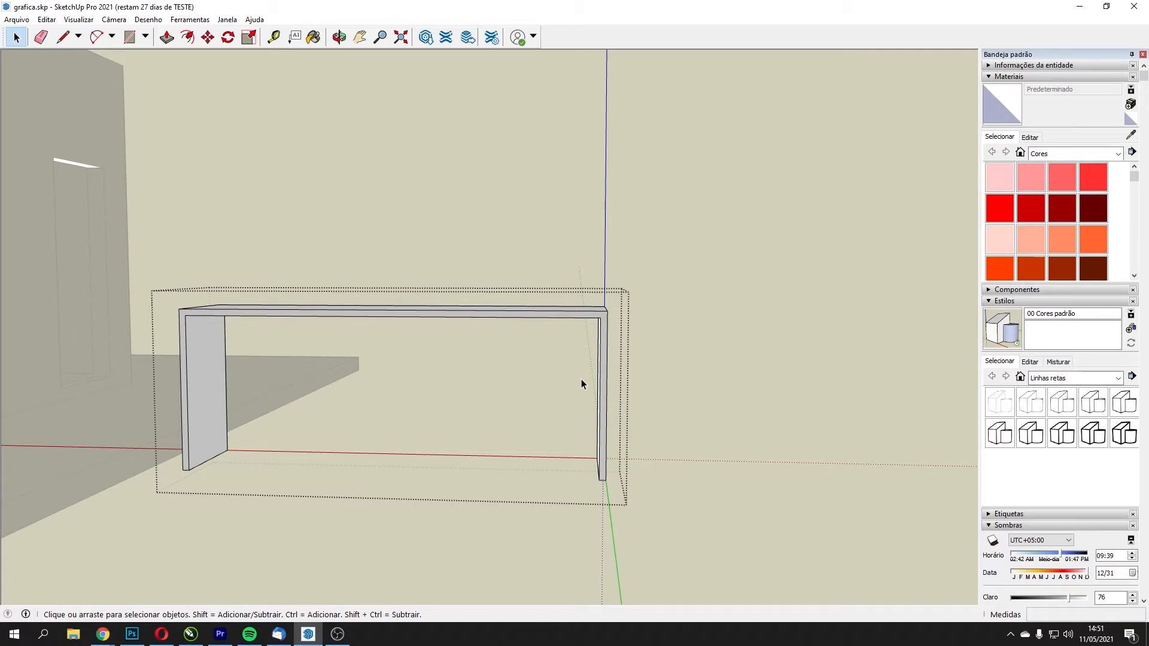
middle_drag(626, 361, 505, 267)
click(273, 36)
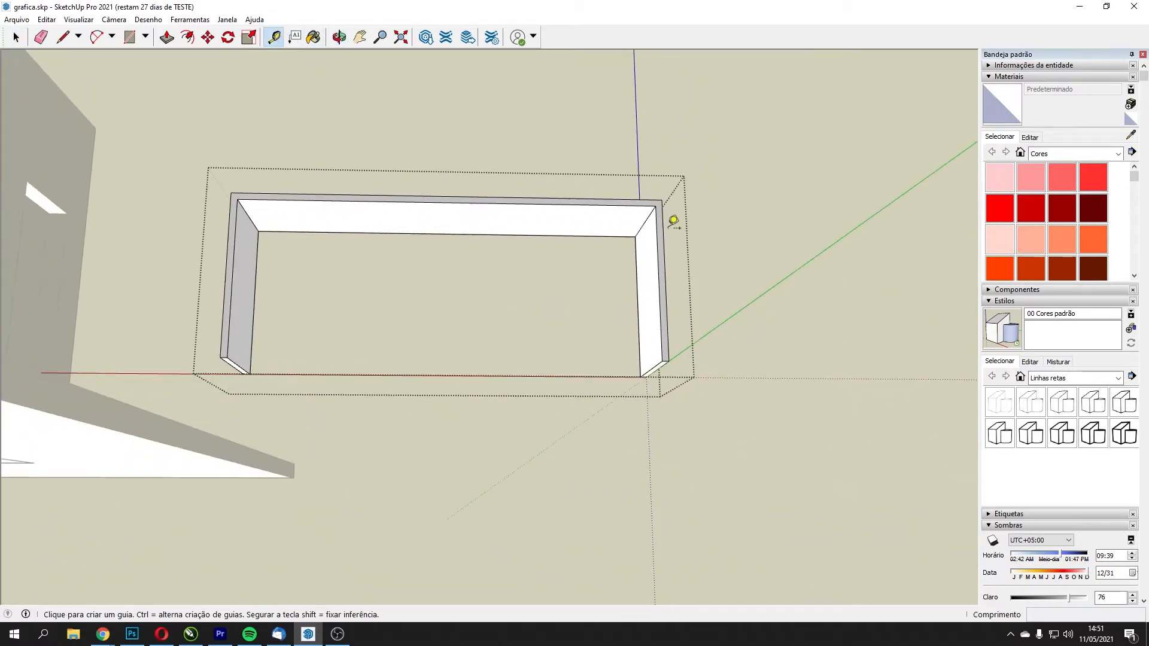
click(652, 215)
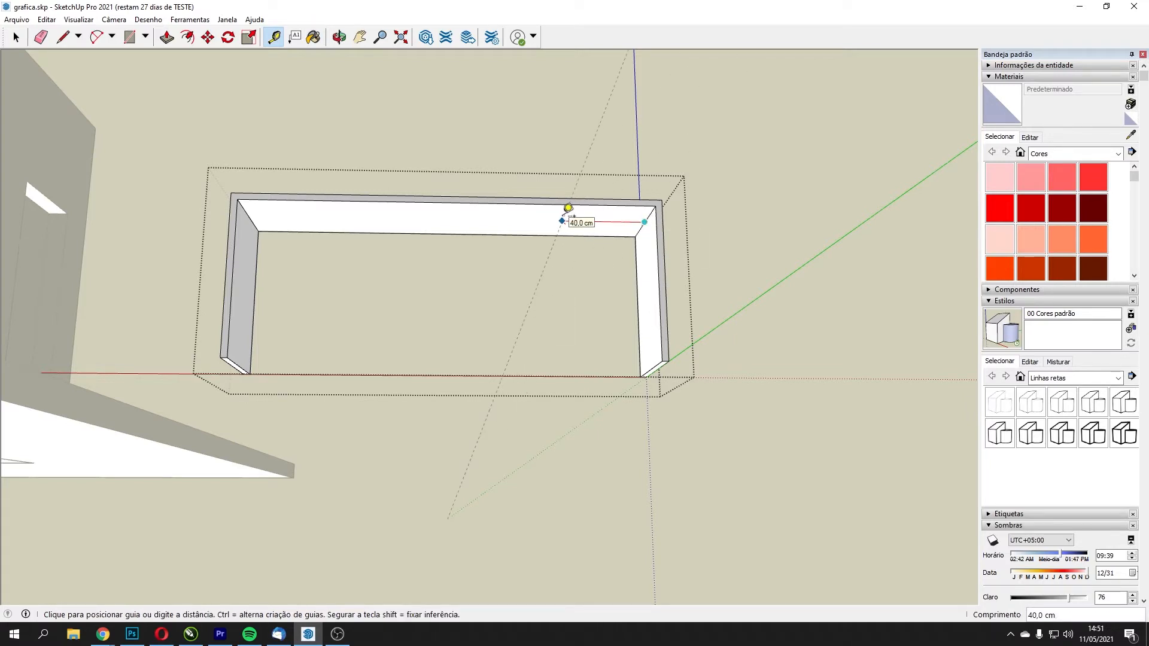
text(30)
key(Return)
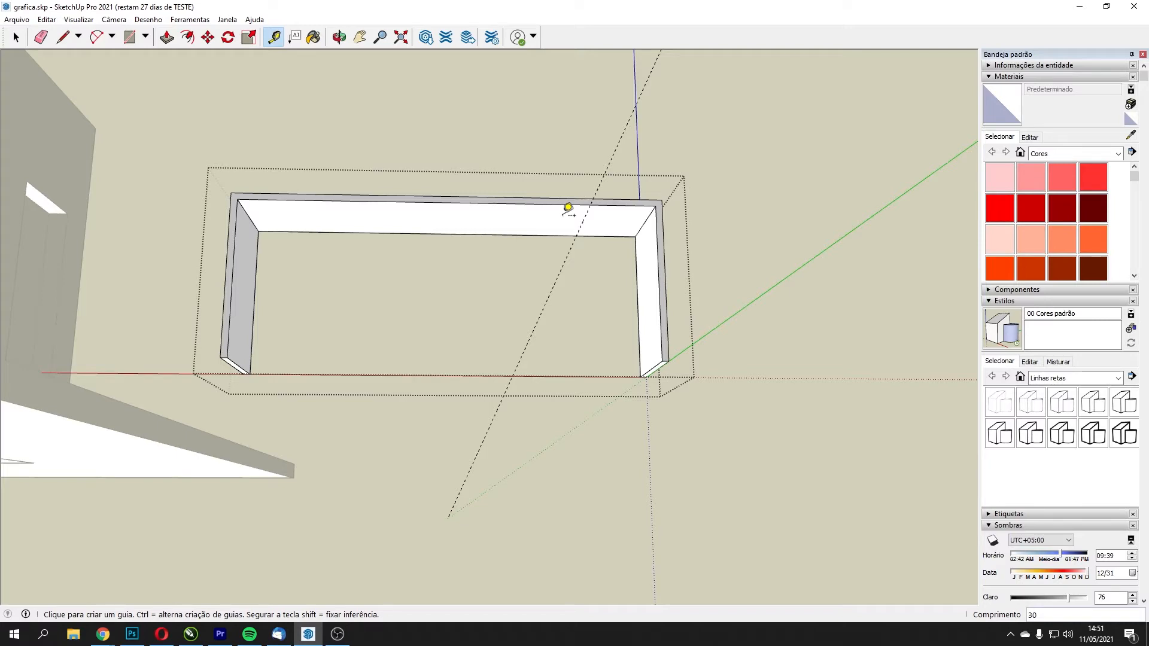
- Draw a line across the underside of the tabletop along the 30 cm guide, from back edge to front edge
scroll(556, 206, up, 6)
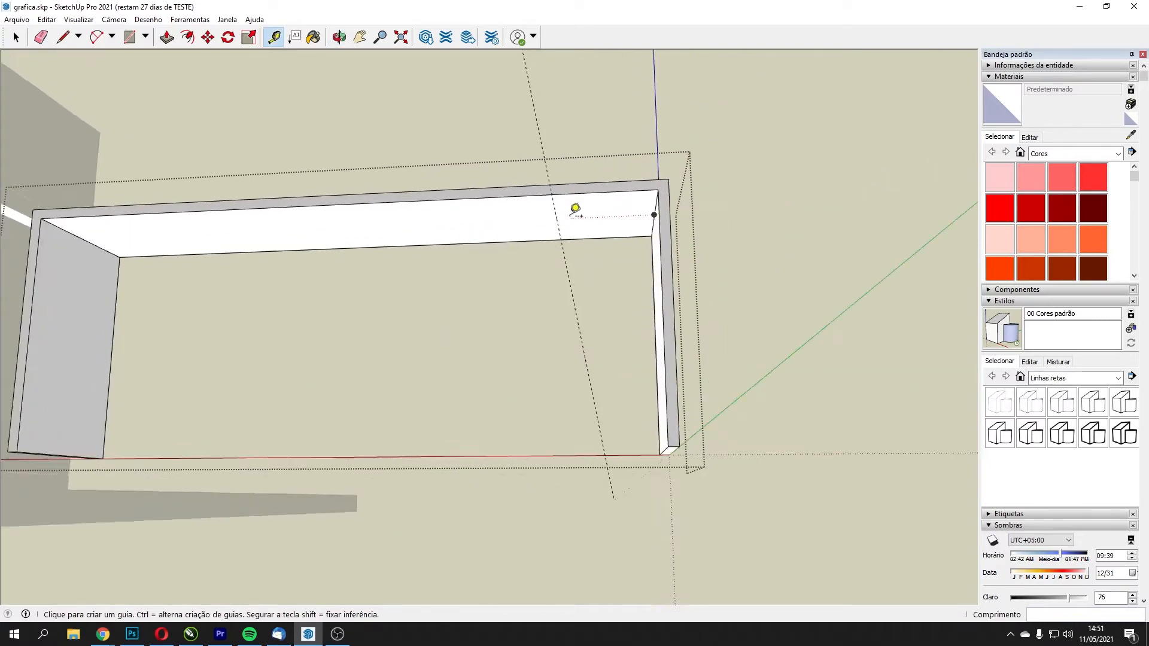
click(552, 215)
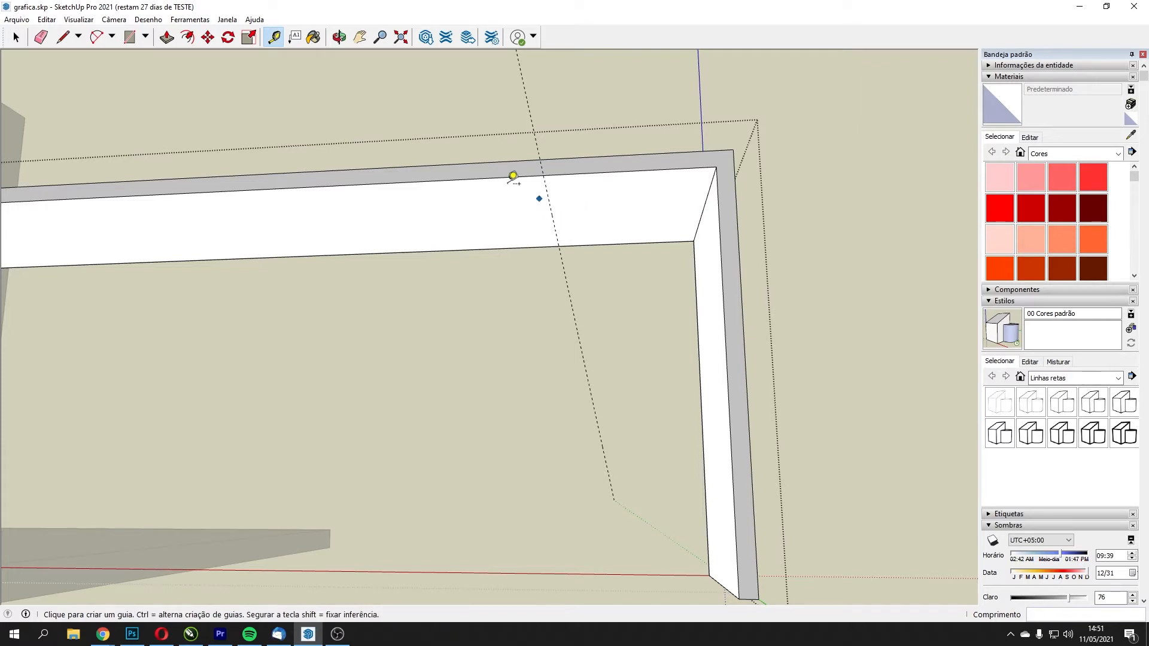
click(63, 37)
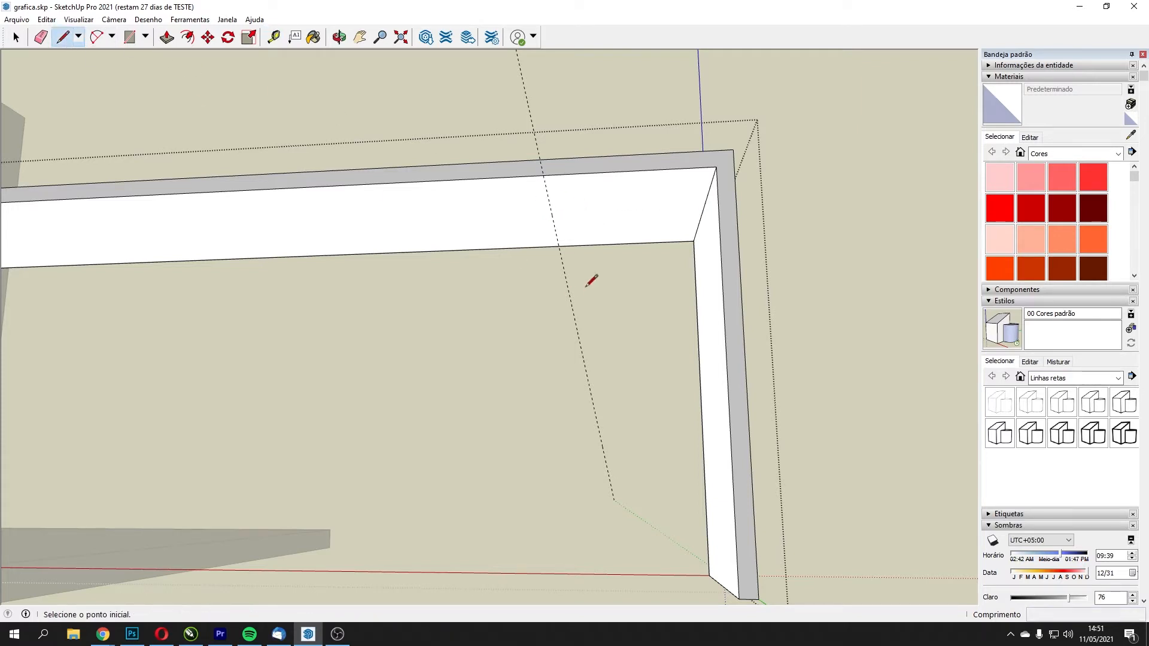
click(555, 246)
click(543, 174)
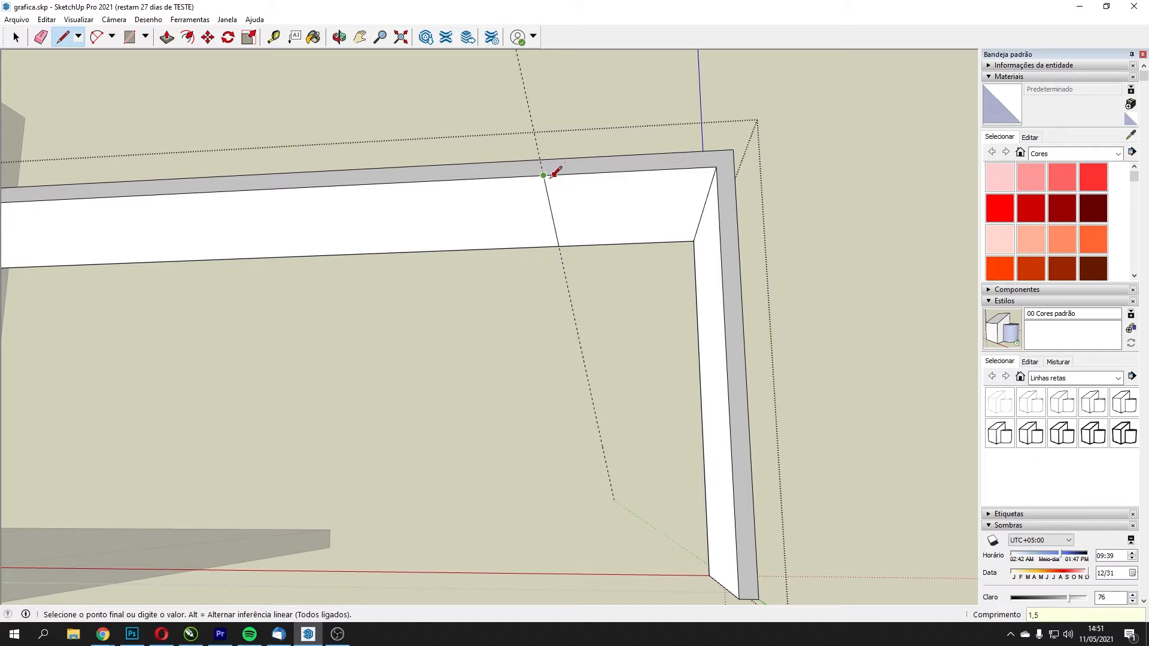
- Draw a parallel line across the tabletop's underside, 1.5 cm from the first toward the side panel, to outline a strip
scroll(554, 174, up, 2)
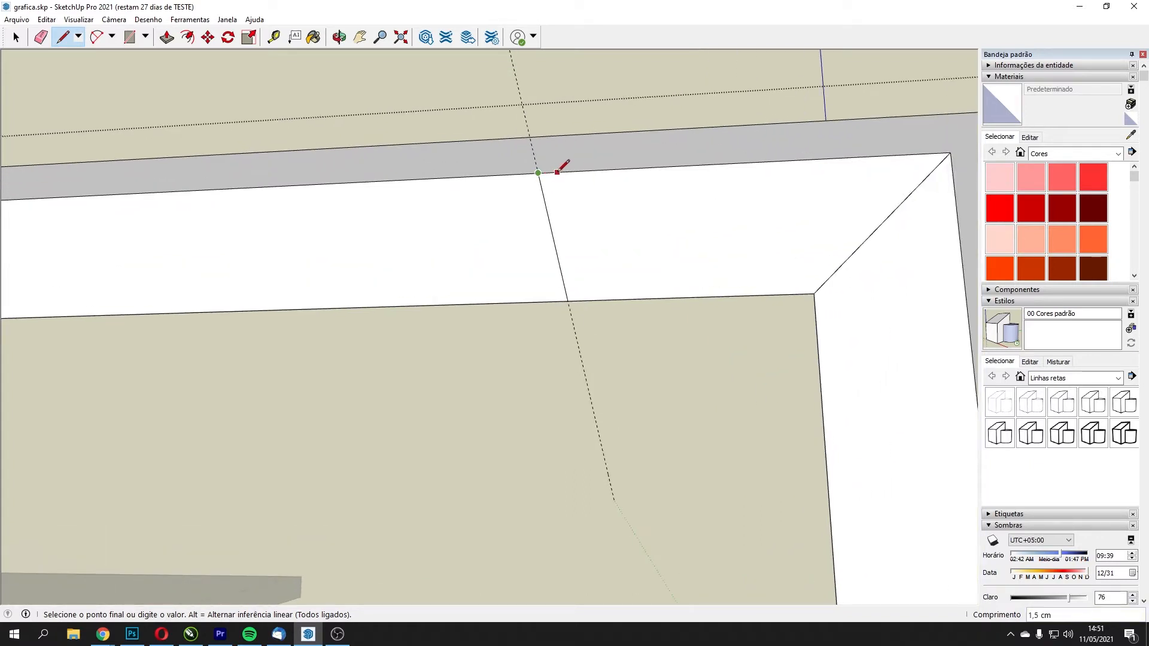
click(557, 172)
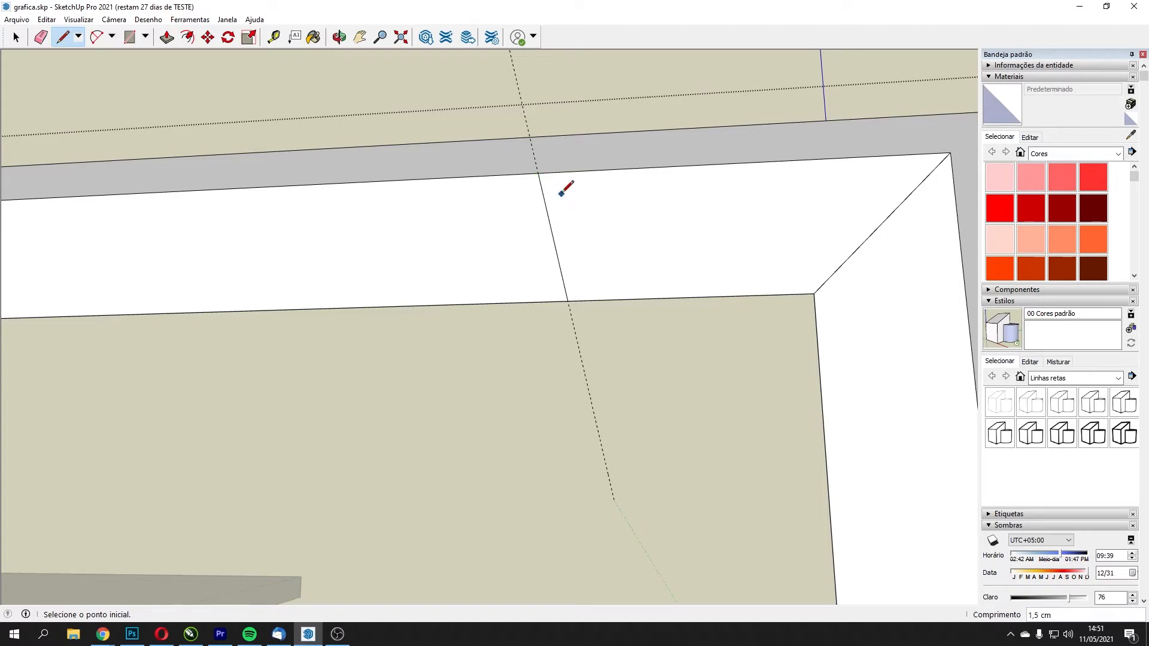
click(557, 173)
click(579, 301)
click(568, 301)
click(538, 174)
click(558, 172)
scroll(526, 150, up, 5)
key(Escape)
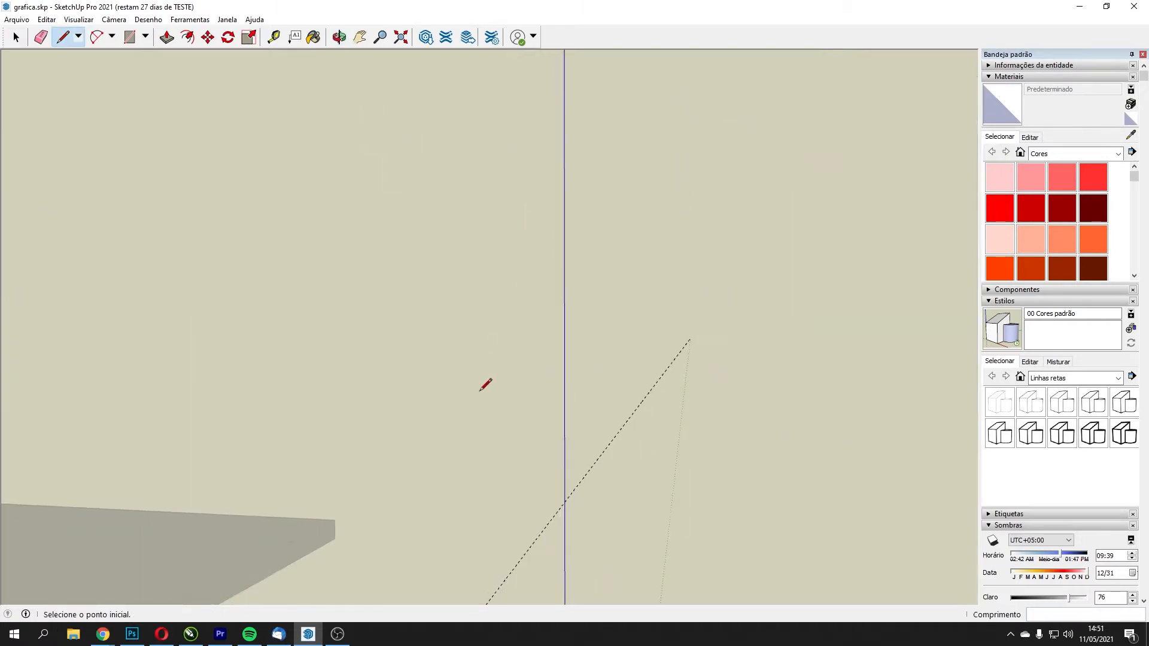
middle_drag(546, 197, 547, 252)
mouse_move(598, 166)
middle_down()
mouse_move(595, 138)
mouse_move(599, 179)
middle_up()
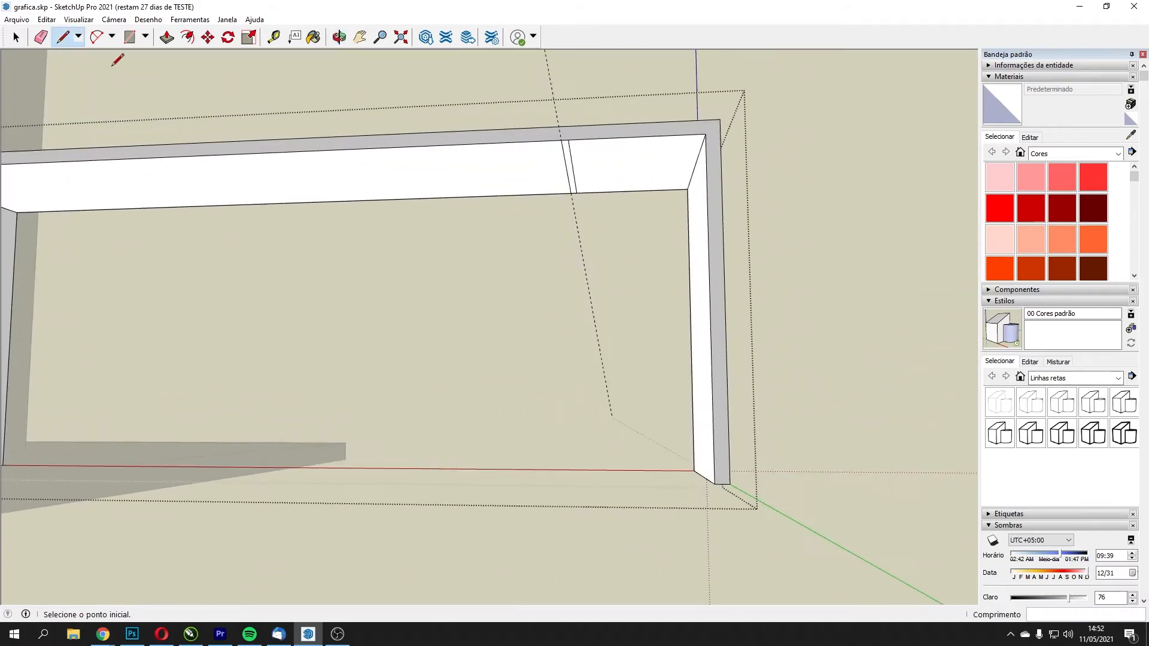
- Pull the narrow strip on the tabletop's underside 72 cm down to the feet of the side panels, forming a divider
click(169, 40)
drag(566, 158, 711, 485)
middle_drag(698, 213, 713, 295)
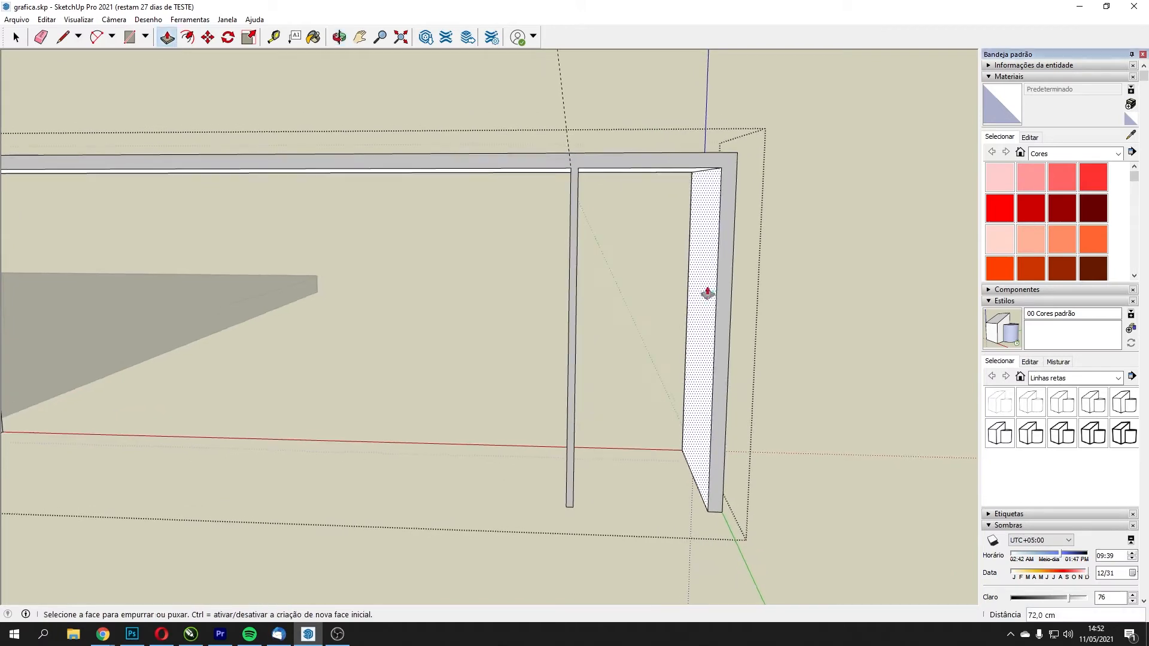
- Draw short edges along the divider's thickness where its top meets the tabletop, at the front and the back
key(l)
click(571, 168)
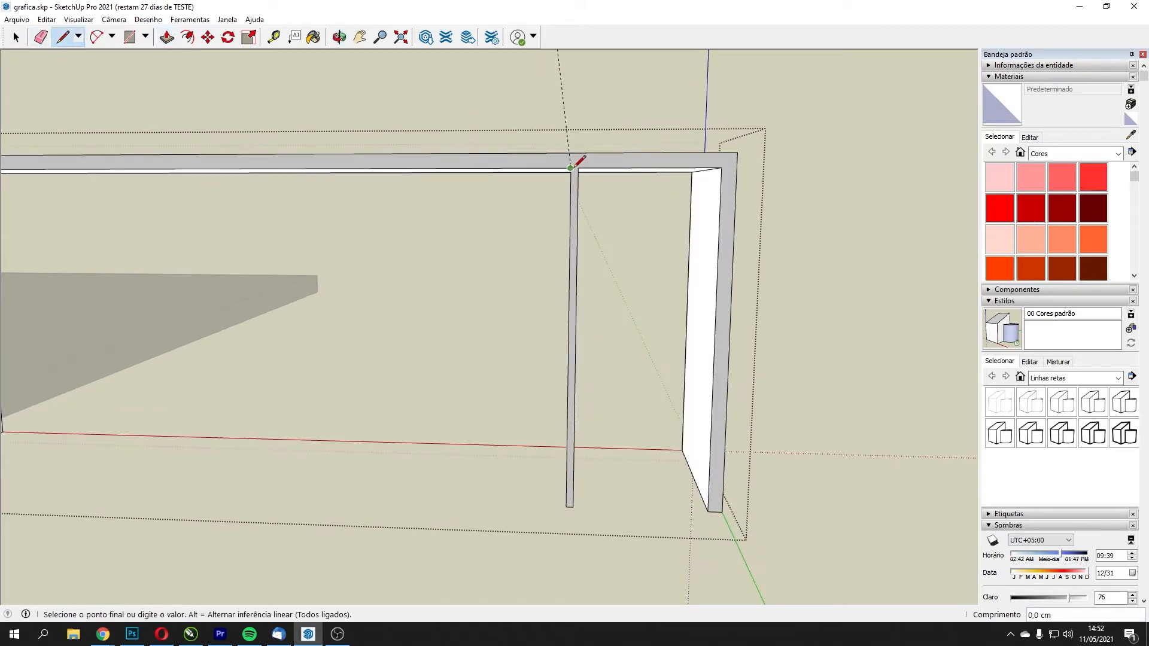
click(578, 168)
middle_drag(718, 157, 323, 165)
middle_drag(670, 170, 356, 164)
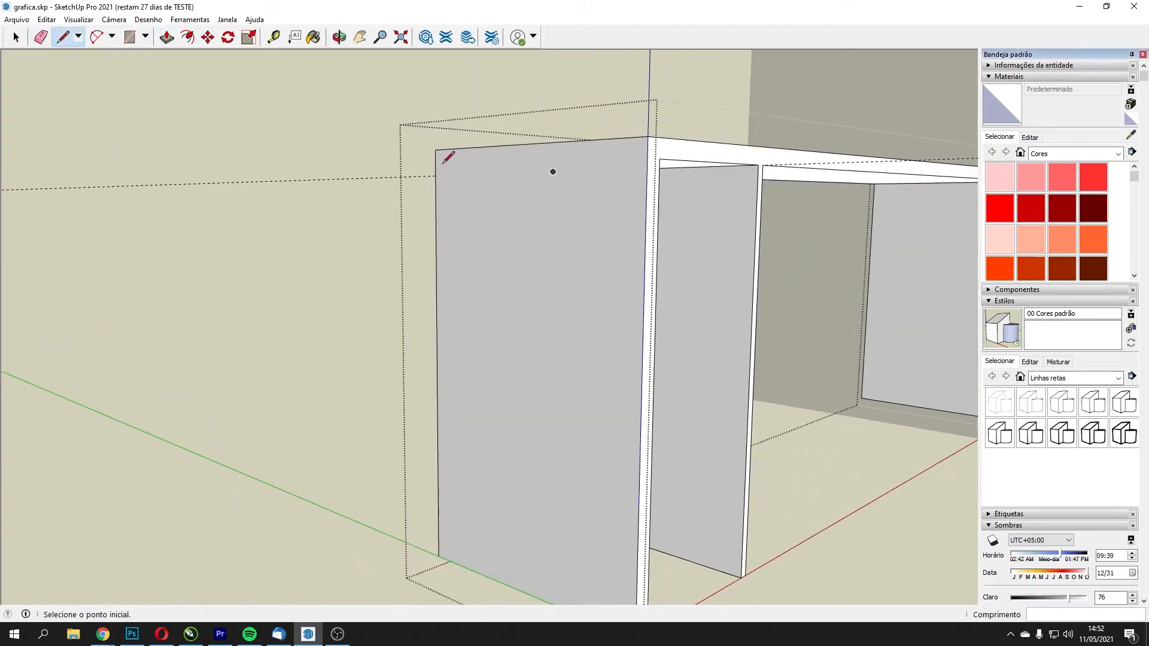
click(763, 165)
click(798, 159)
middle_drag(798, 160, 1018, 173)
middle_drag(306, 207, 414, 226)
middle_drag(647, 306, 610, 220)
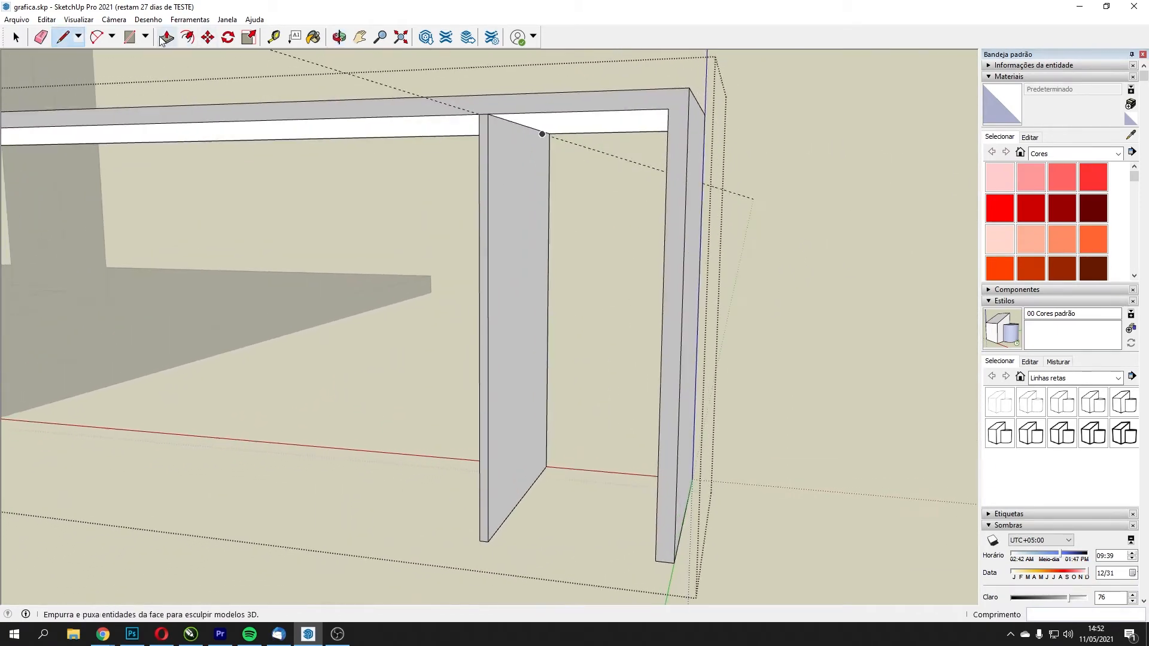
- Place a guide line across the divider's face toward the near side panel, parallel to and below its top edge
click(274, 36)
click(523, 126)
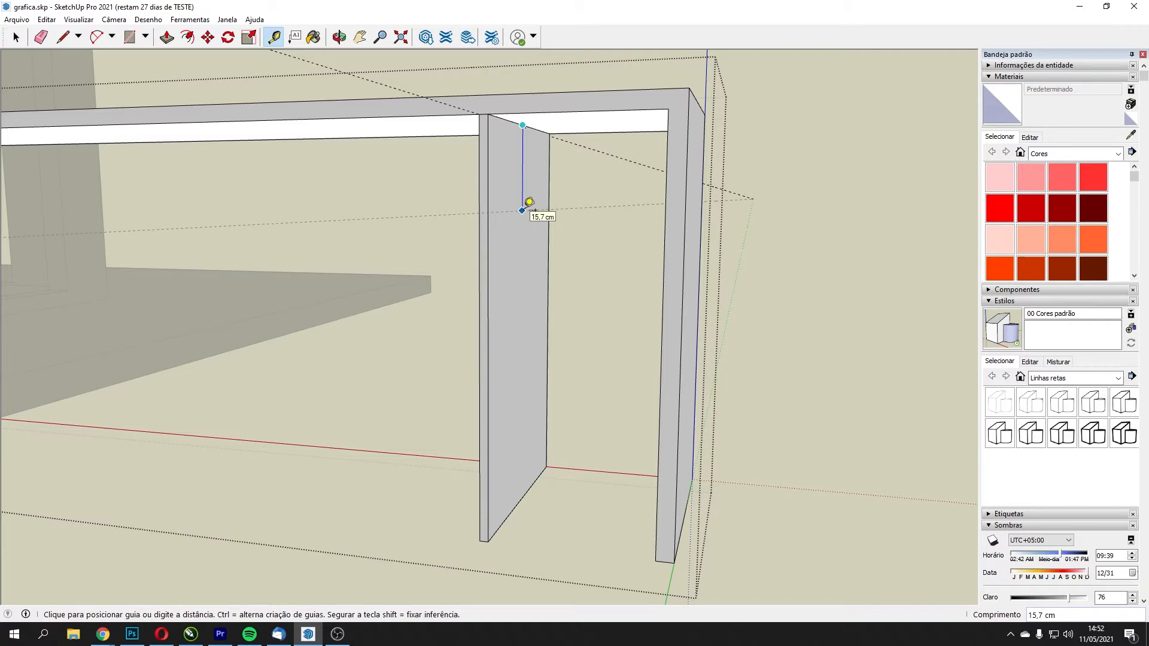
key(Return)
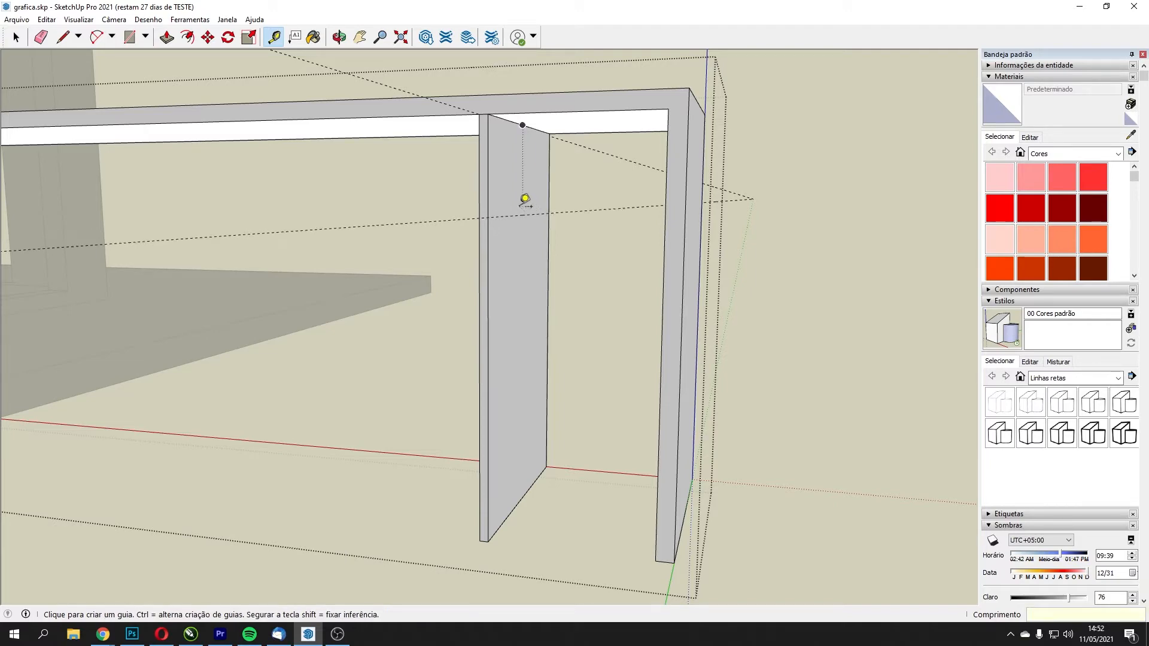
middle_drag(551, 179, 519, 206)
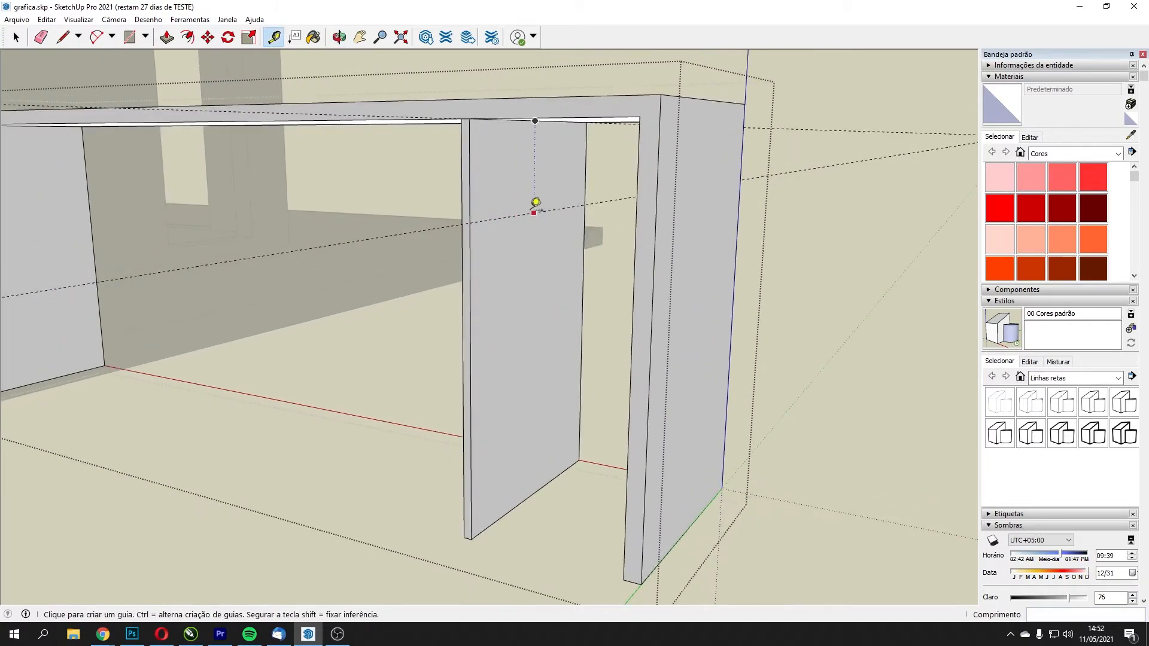
click(535, 202)
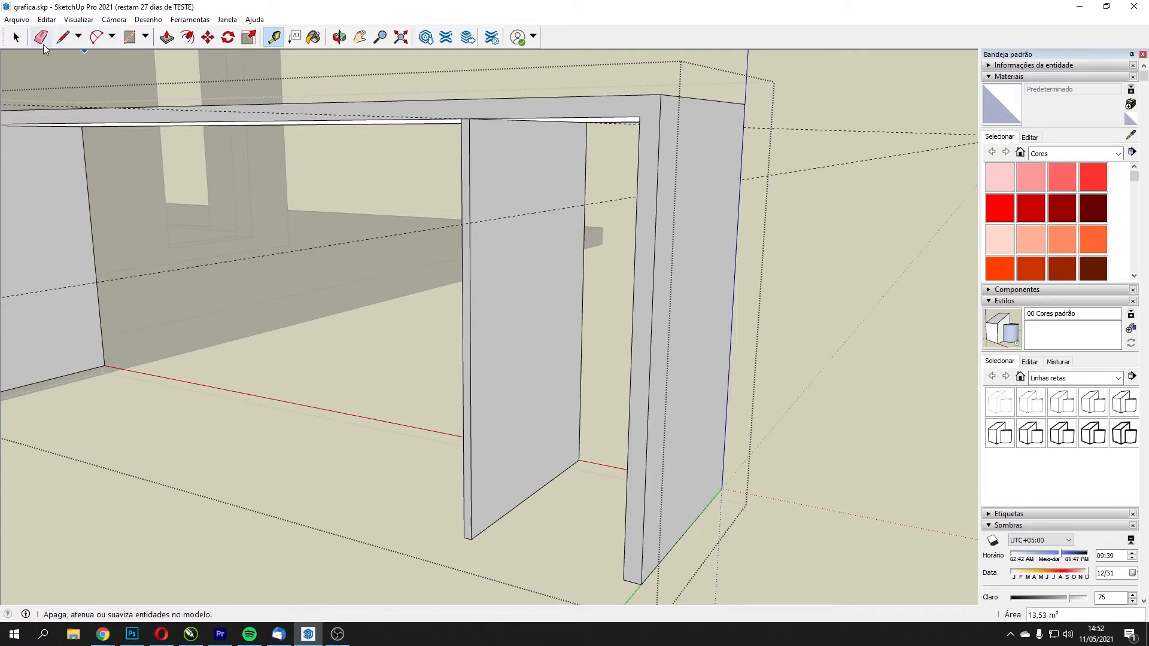
- Outline a shelf strip on the divider's inner face with a line along the guide and a parallel one 1.5 cm above
click(62, 36)
click(585, 205)
click(470, 222)
click(470, 222)
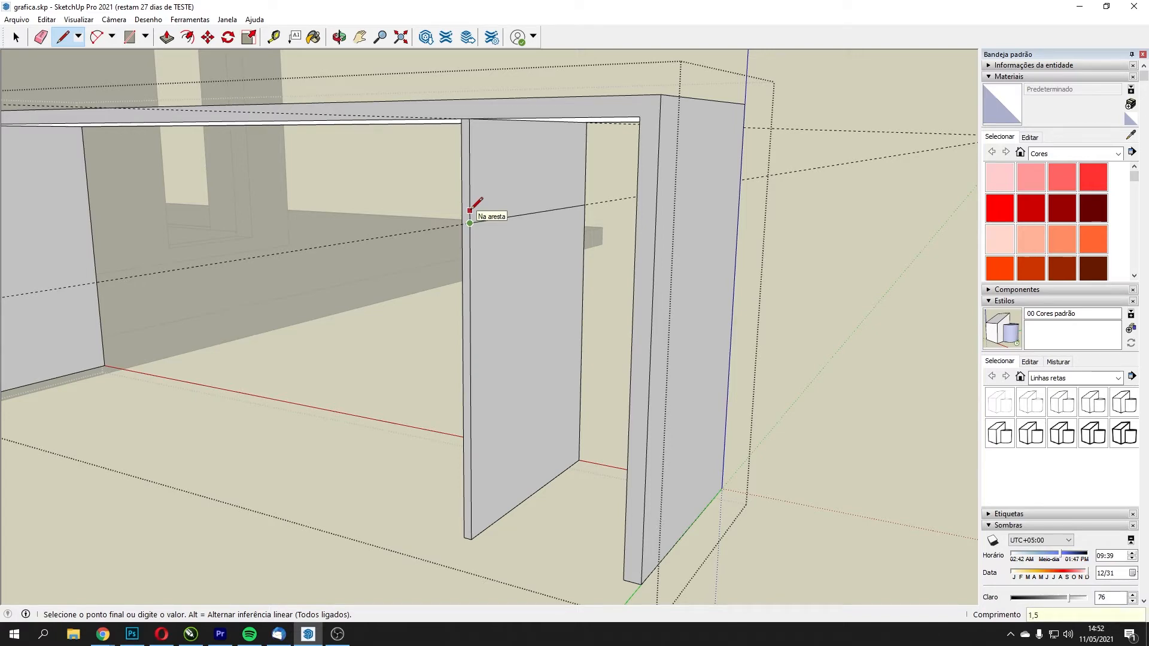
scroll(470, 212, up, 4)
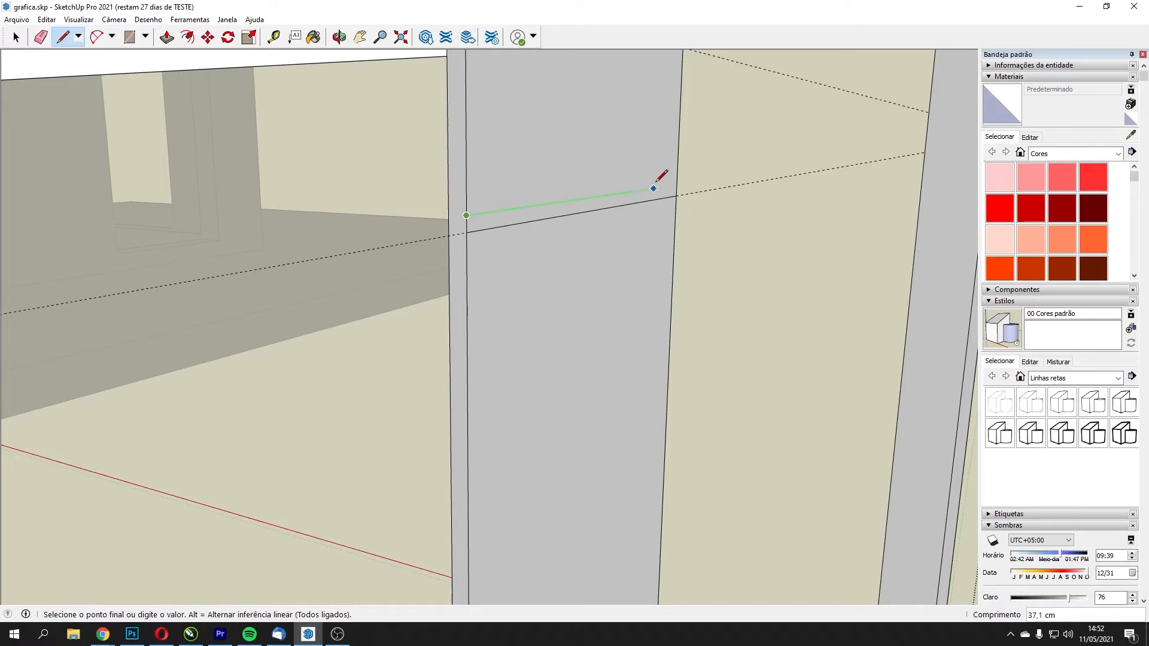
click(677, 184)
- Pull the strip on the divider 28.5 cm across to the near side panel, forming the shelf
key(p)
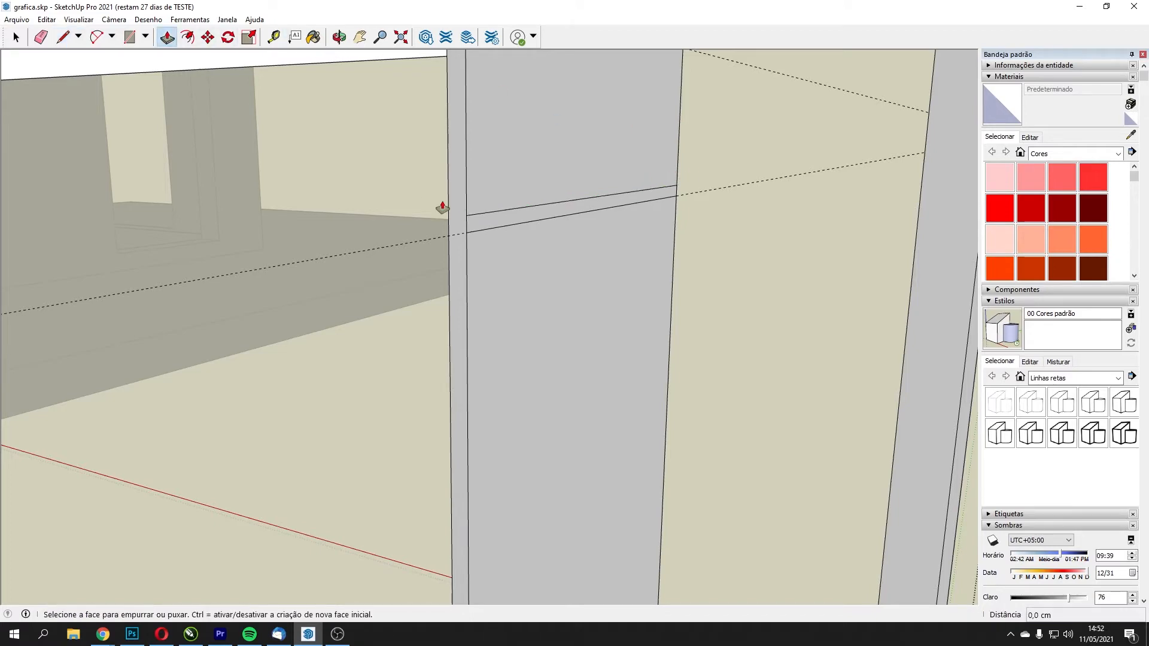
mouse_move(483, 225)
mouse_down()
mouse_move(726, 274)
mouse_move(917, 256)
mouse_up()
middle_drag(544, 267, 649, 275)
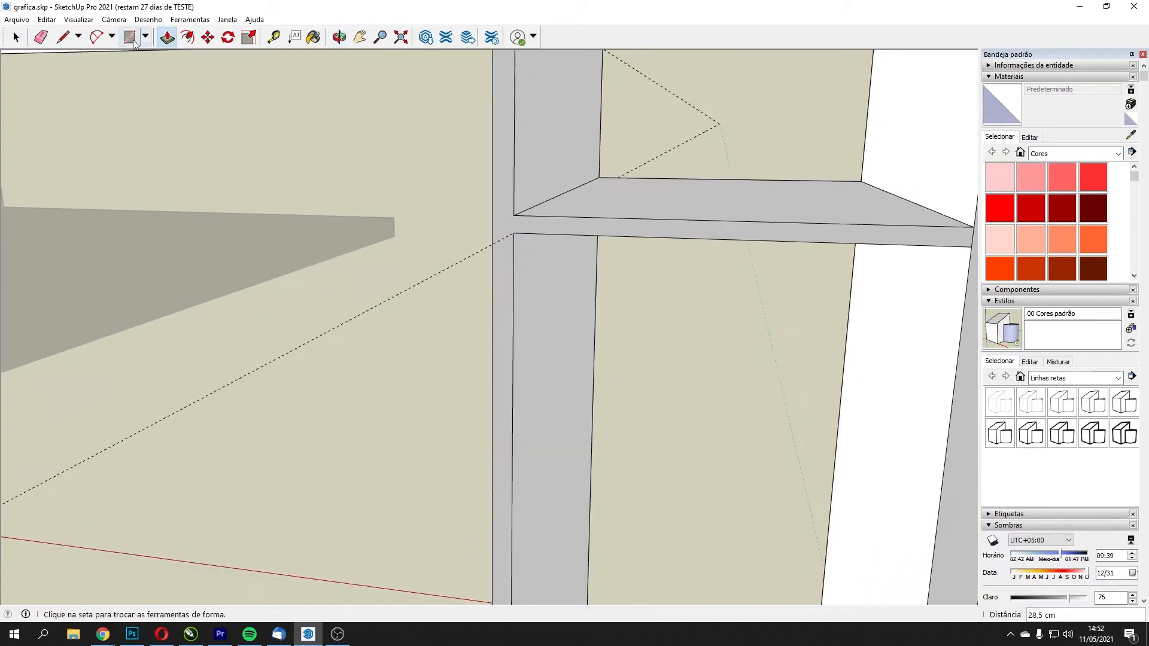
- Draw a short vertical edge where the shelf's front end meets the divider
click(63, 37)
click(513, 215)
click(517, 234)
click(524, 239)
key(ctrl+z)
click(514, 216)
key(Escape)
scroll(577, 252, down, 5)
mouse_move(577, 257)
middle_down()
mouse_move(495, 303)
mouse_move(556, 277)
mouse_move(546, 278)
middle_up()
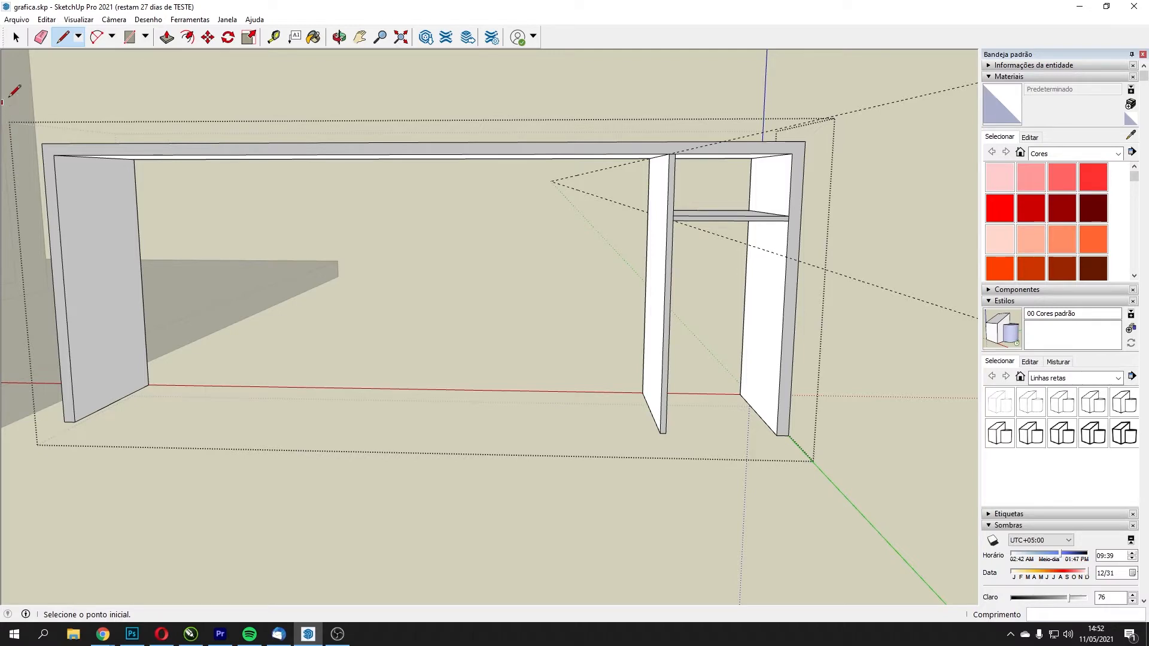
- Delete the dashed guide lines crossing the divider and shelf
click(17, 36)
middle_drag(801, 239, 755, 189)
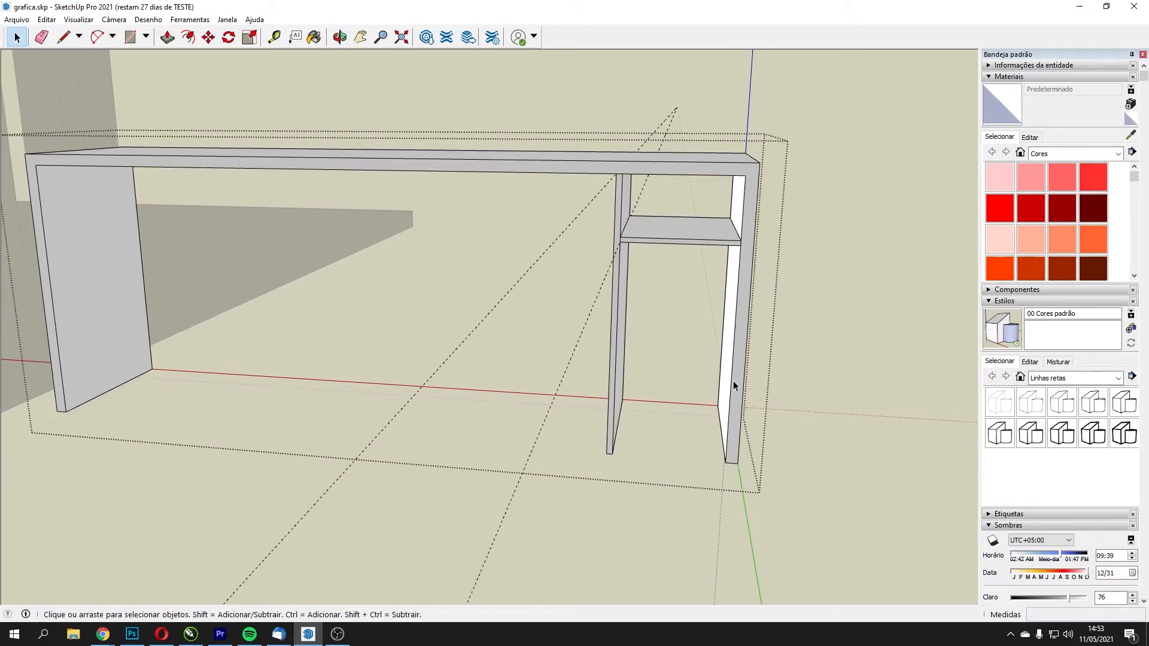
middle_drag(307, 373, 496, 364)
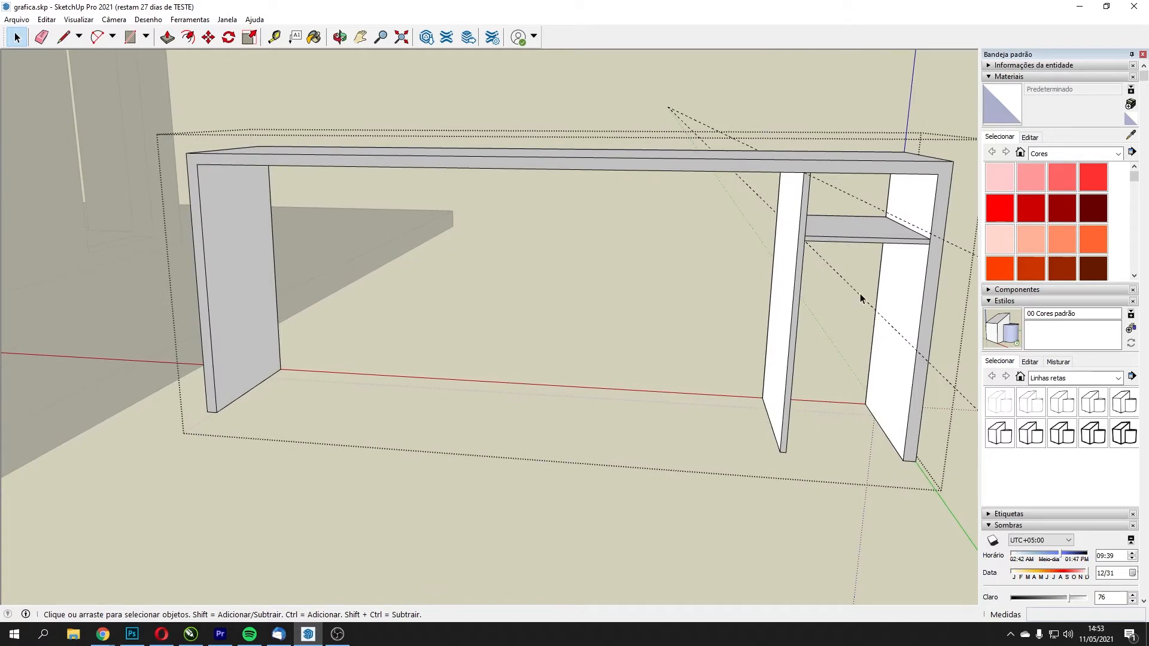
key(Delete)
middle_drag(712, 297, 140, 167)
scroll(486, 189, up, 3)
scroll(302, 177, up, 3)
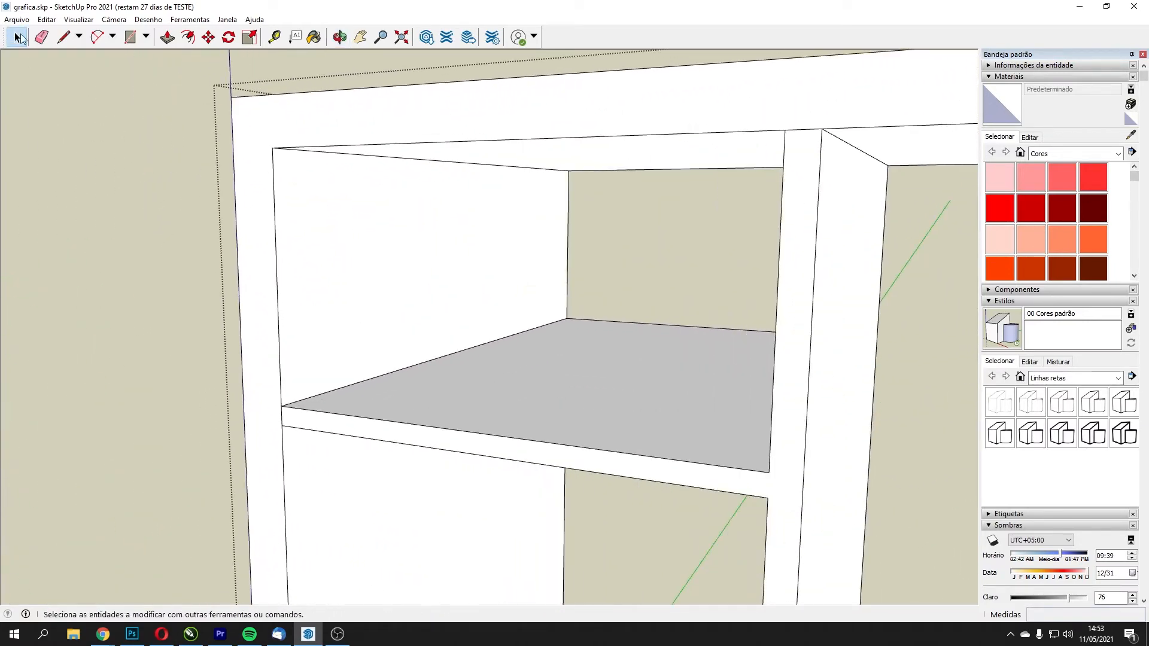
click(130, 38)
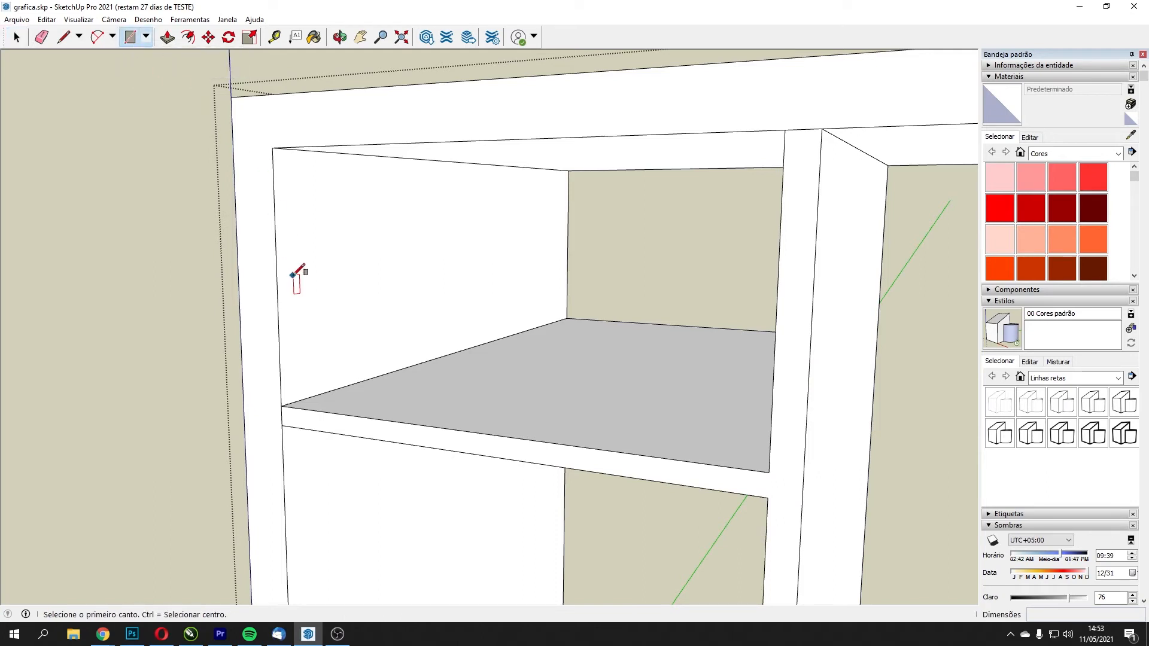
click(283, 407)
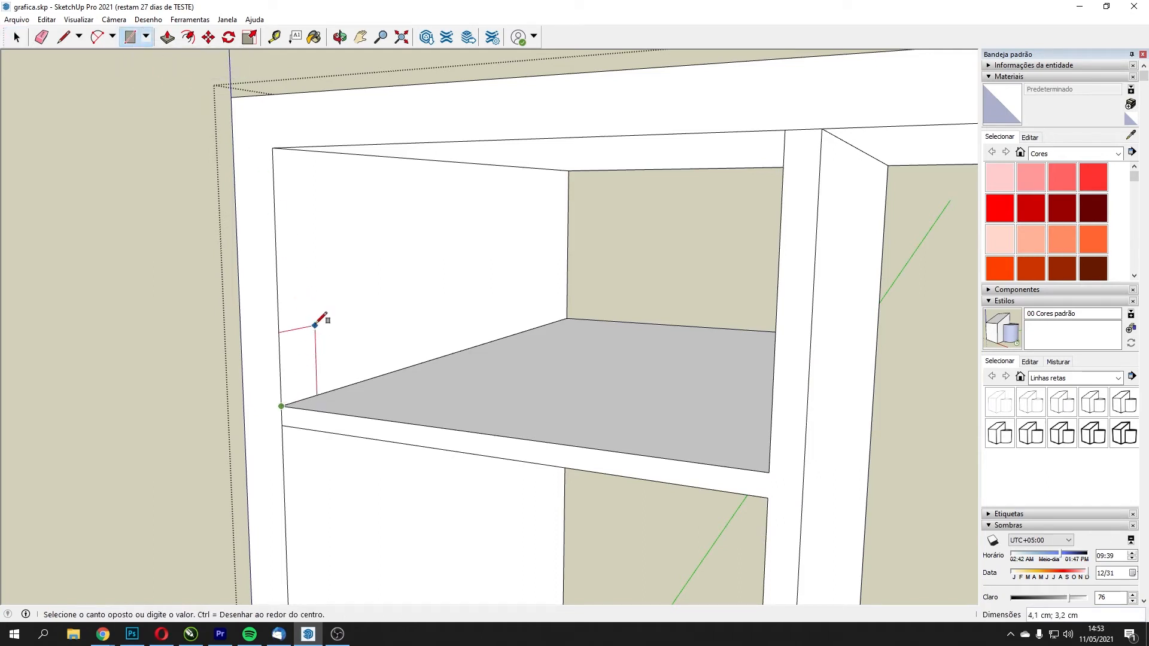
click(308, 150)
click(17, 37)
click(495, 269)
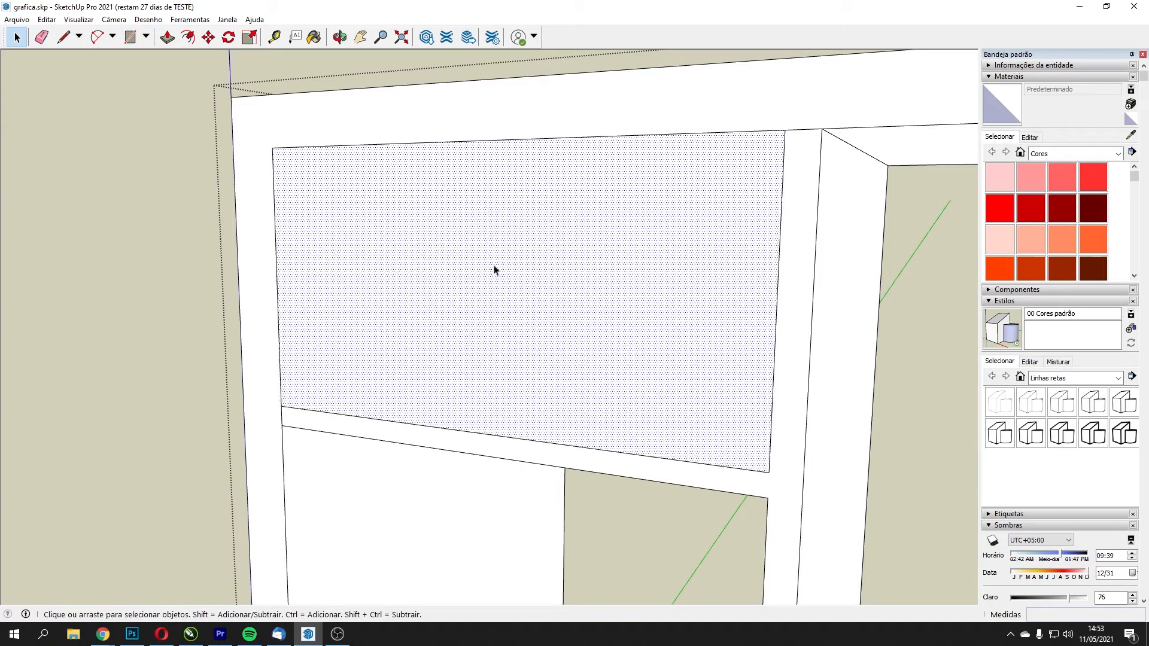
key(Delete)
- Place a vertical guide line on the side panel's inner face, 1.5 cm in from its rear edge
scroll(490, 260, up, 5)
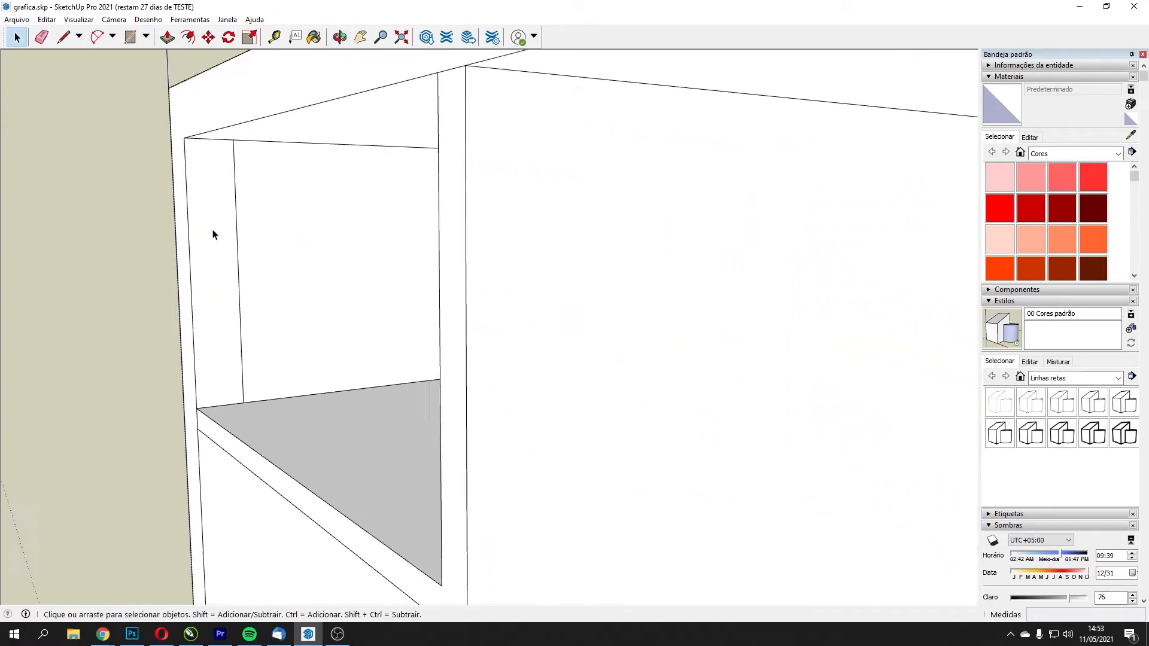
click(188, 37)
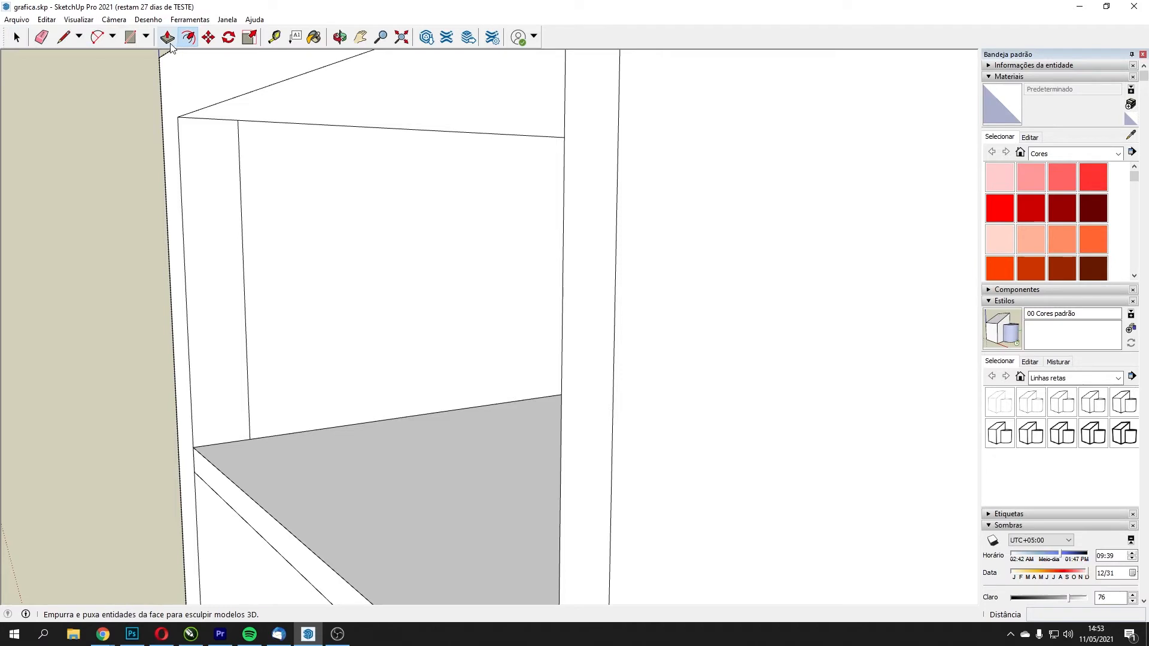
click(274, 37)
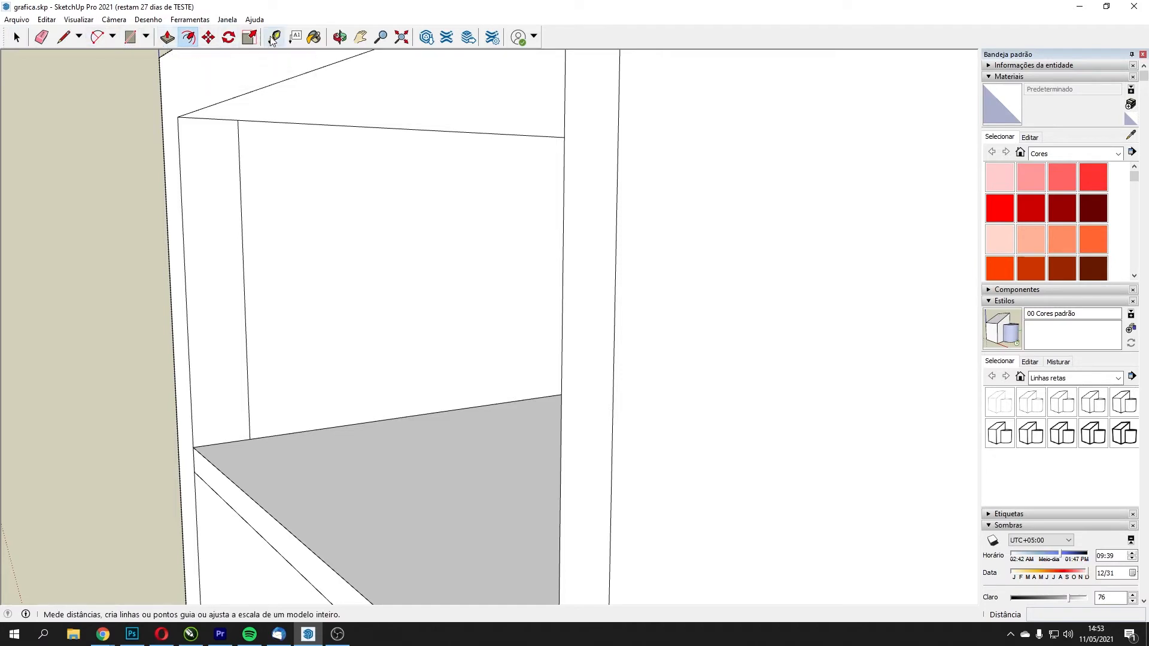
click(185, 277)
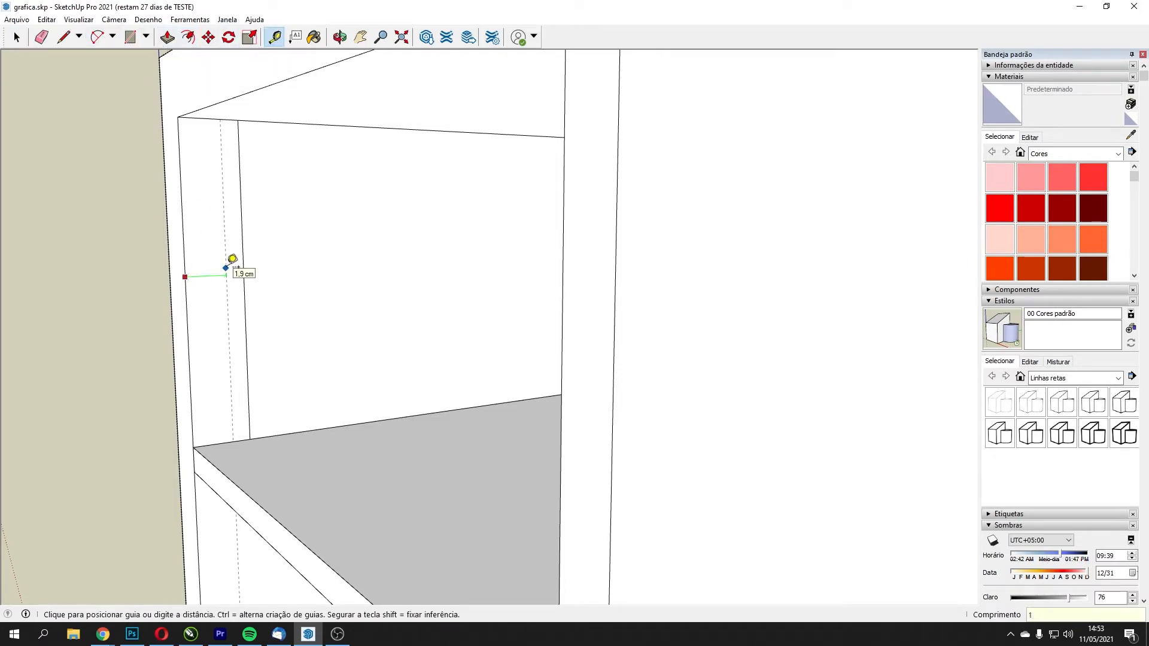
key(Return)
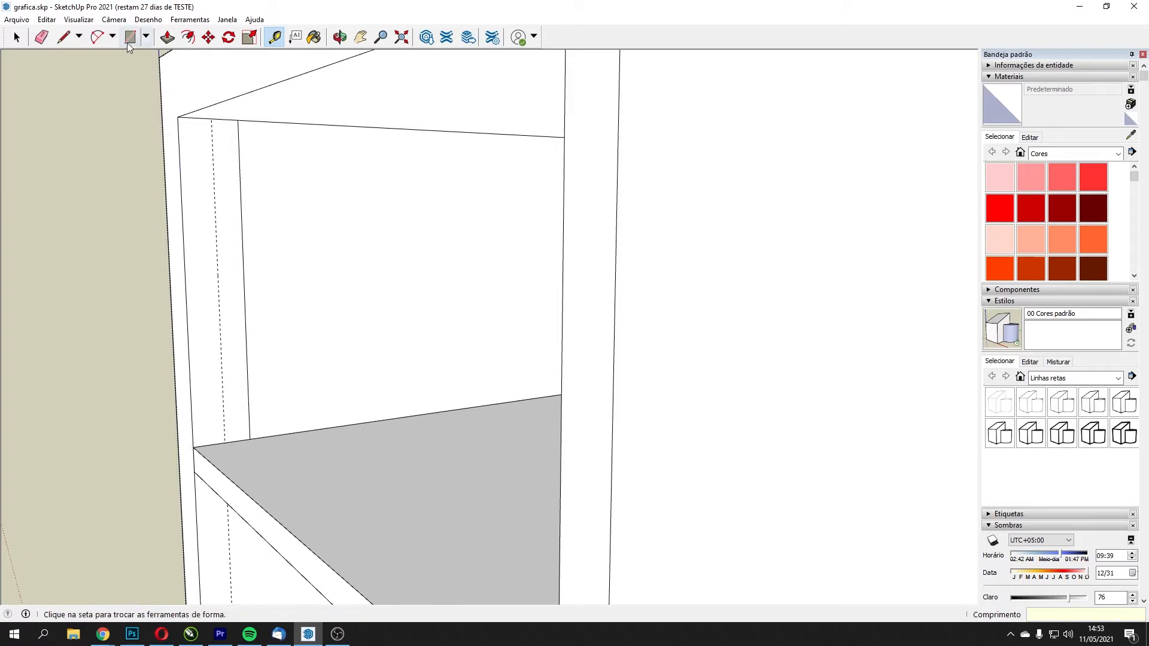
- Draw a vertical line along the guide from the tabletop's underside to the shelf, and erase the extra line farther in
click(64, 37)
click(212, 118)
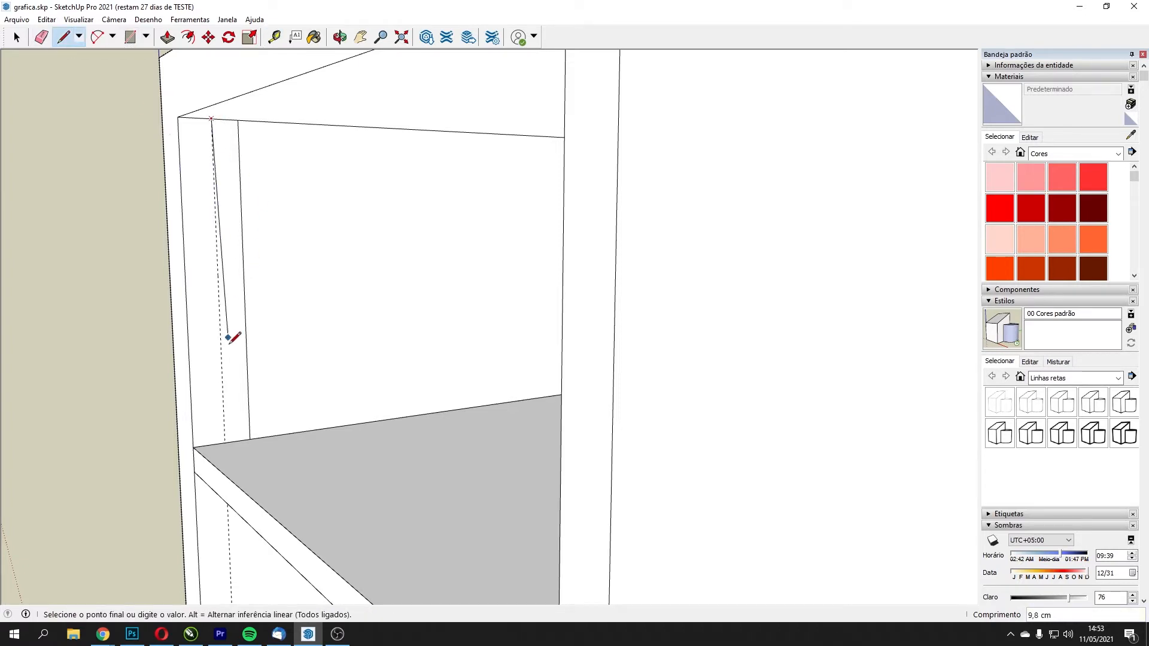
click(225, 440)
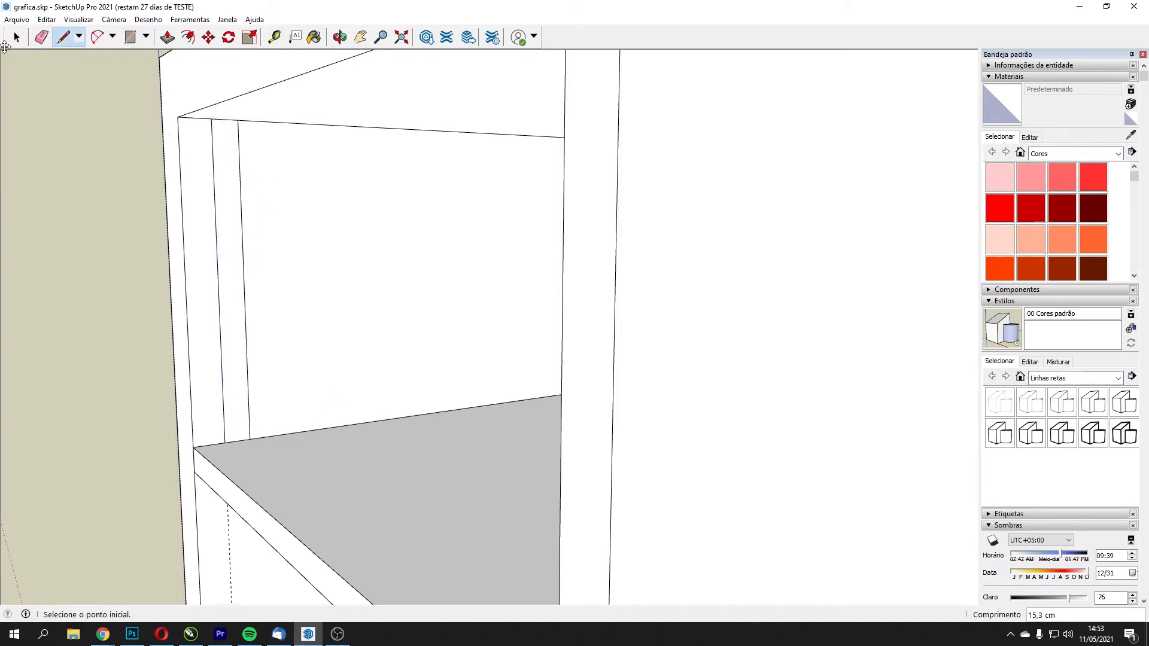
click(41, 37)
click(241, 214)
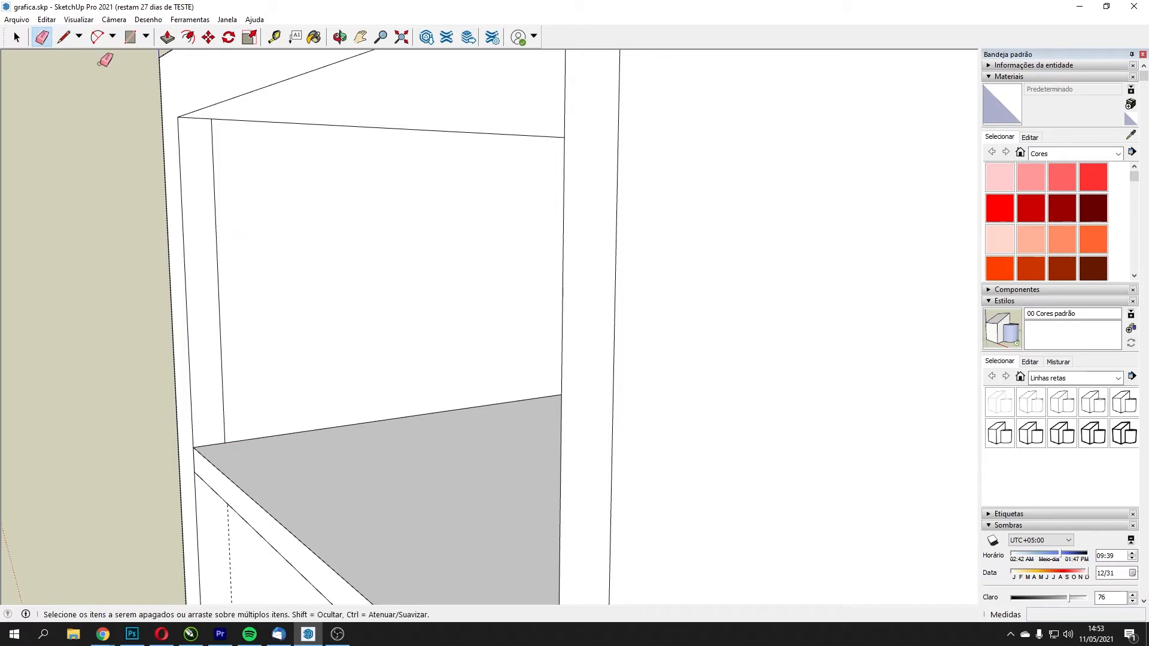
- Push the joined rear face of the shelf and divider 1.5 cm inward, level with the line on the side panel
click(17, 37)
scroll(270, 520, down, 5)
middle_drag(271, 522, 372, 166)
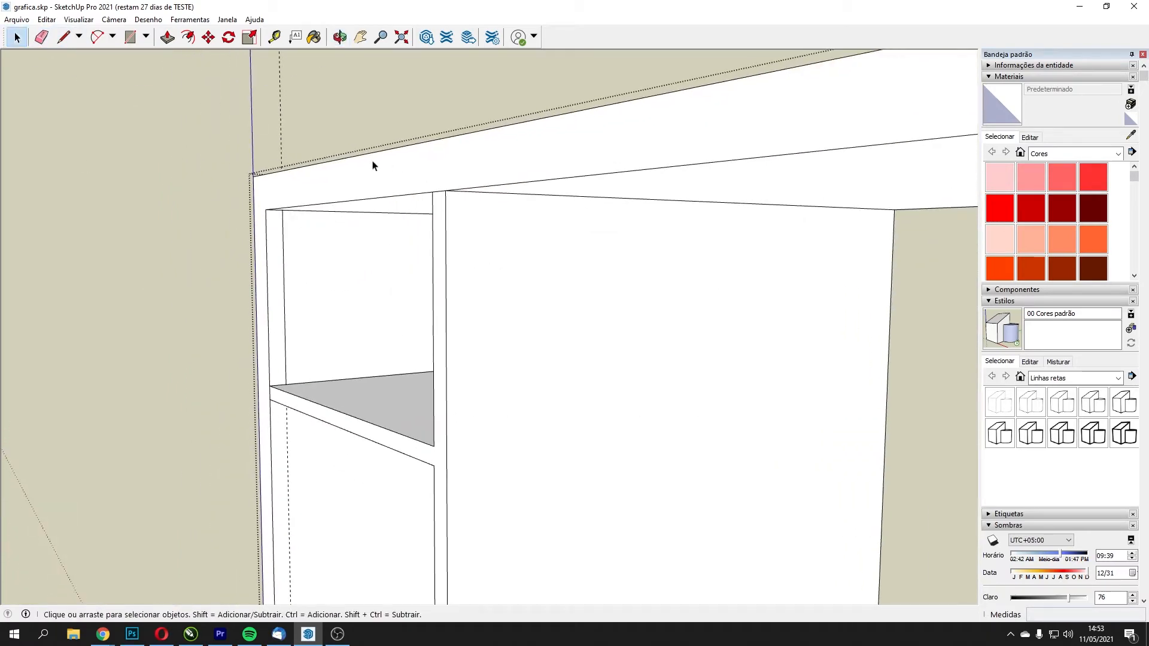
click(167, 39)
click(323, 418)
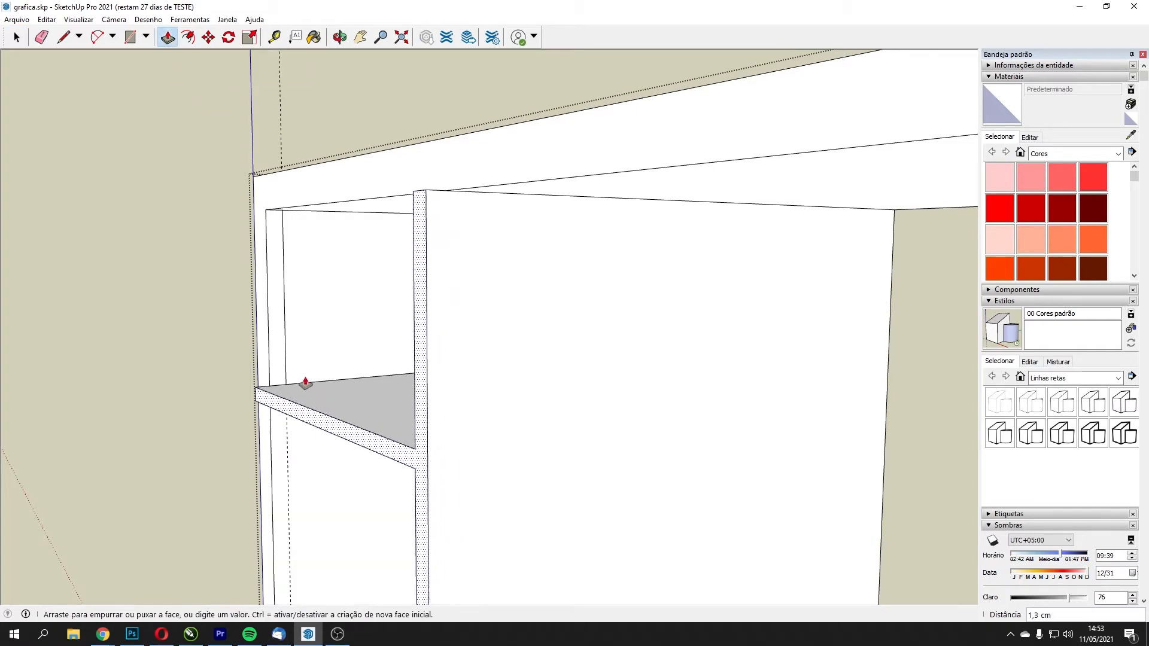
click(285, 335)
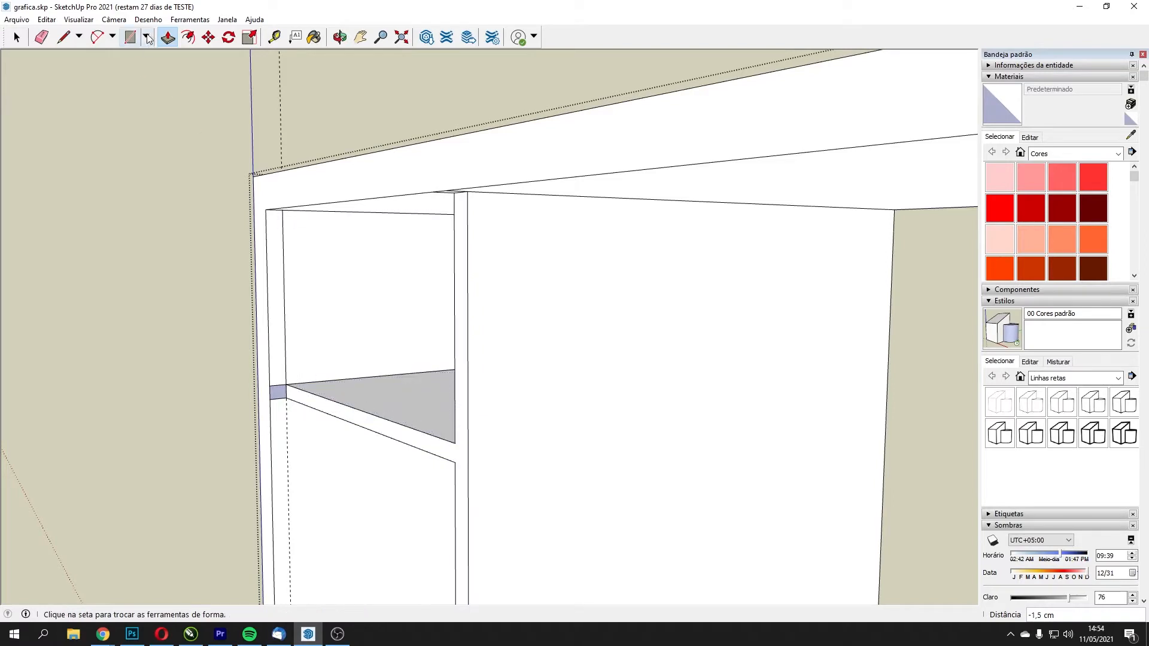
- Erase the leftover shelf outline on the side panel and draw a 1.5 cm edge from the shelf's lower corner to the panel's rear edge
click(42, 37)
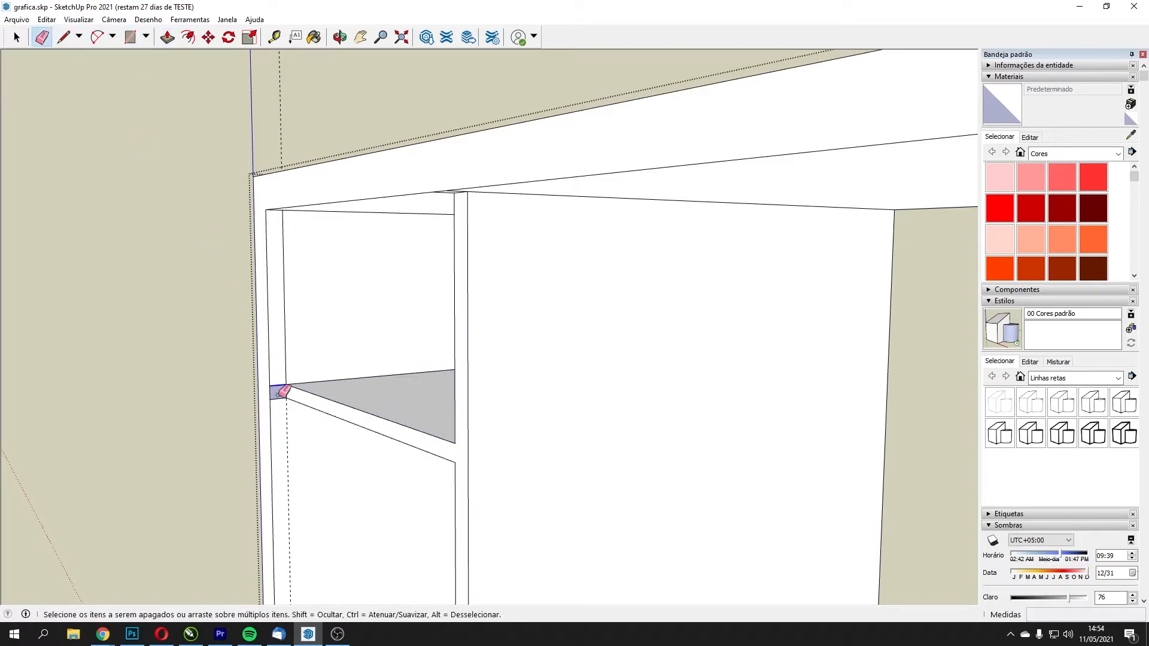
mouse_move(403, 370)
middle_down()
mouse_move(464, 295)
mouse_move(429, 274)
mouse_move(364, 135)
middle_up()
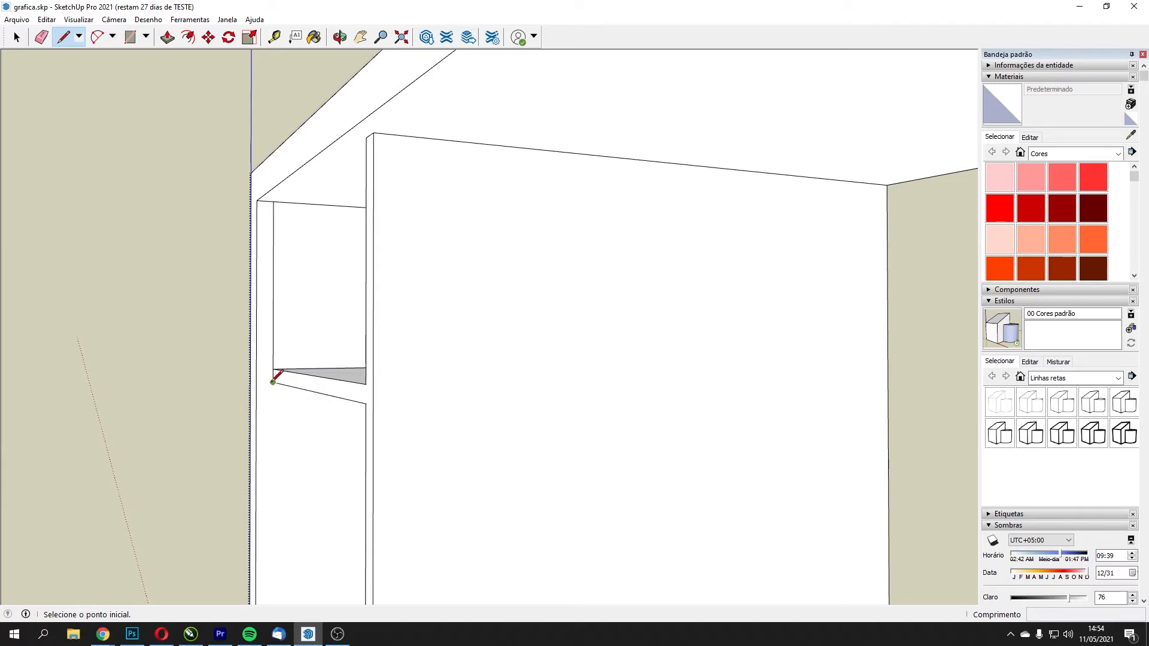
click(273, 382)
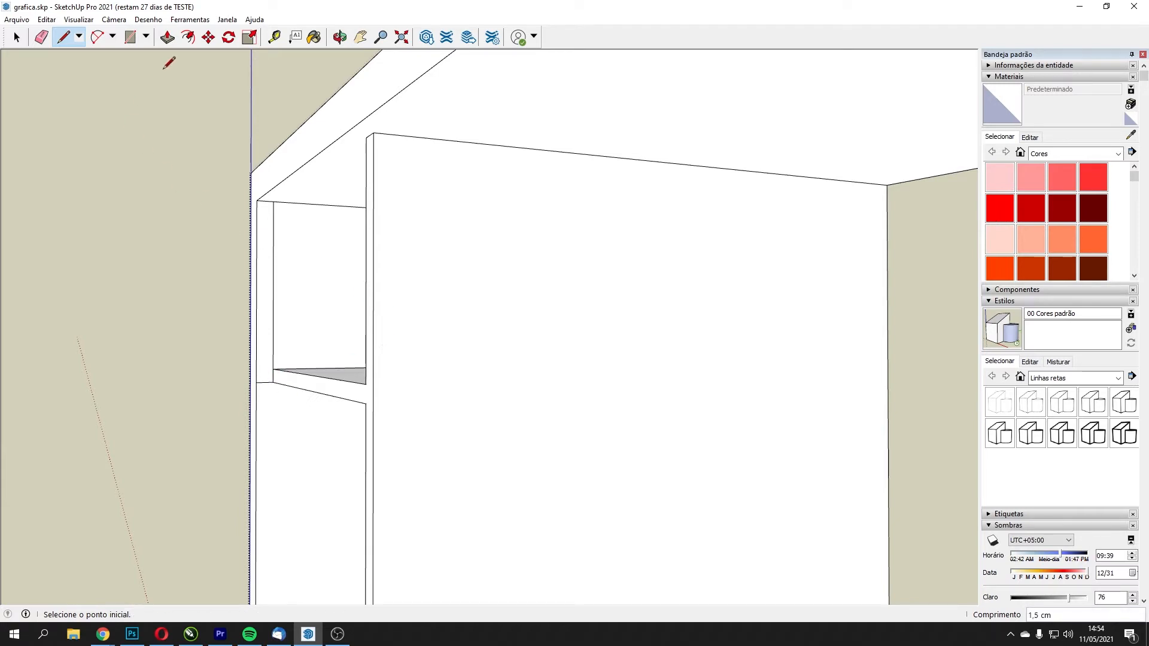
- Pull the narrow strip above the shelf line, with a new starting face, 189 cm to the opposite side panel as a back panel
click(167, 38)
click(264, 371)
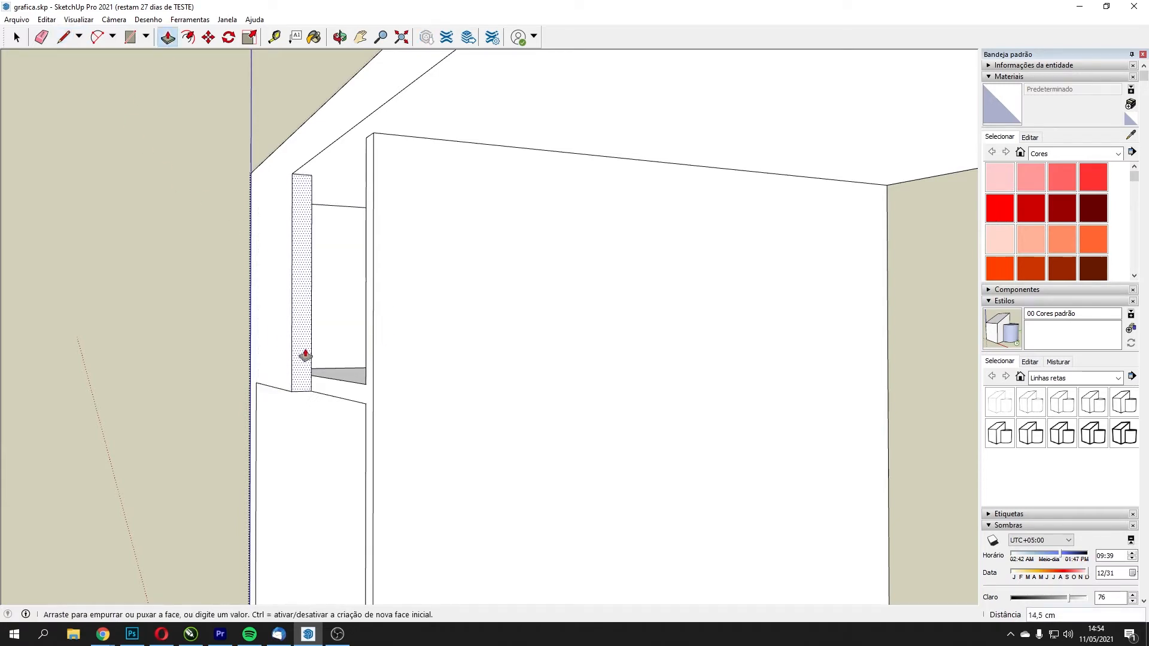
key(Escape)
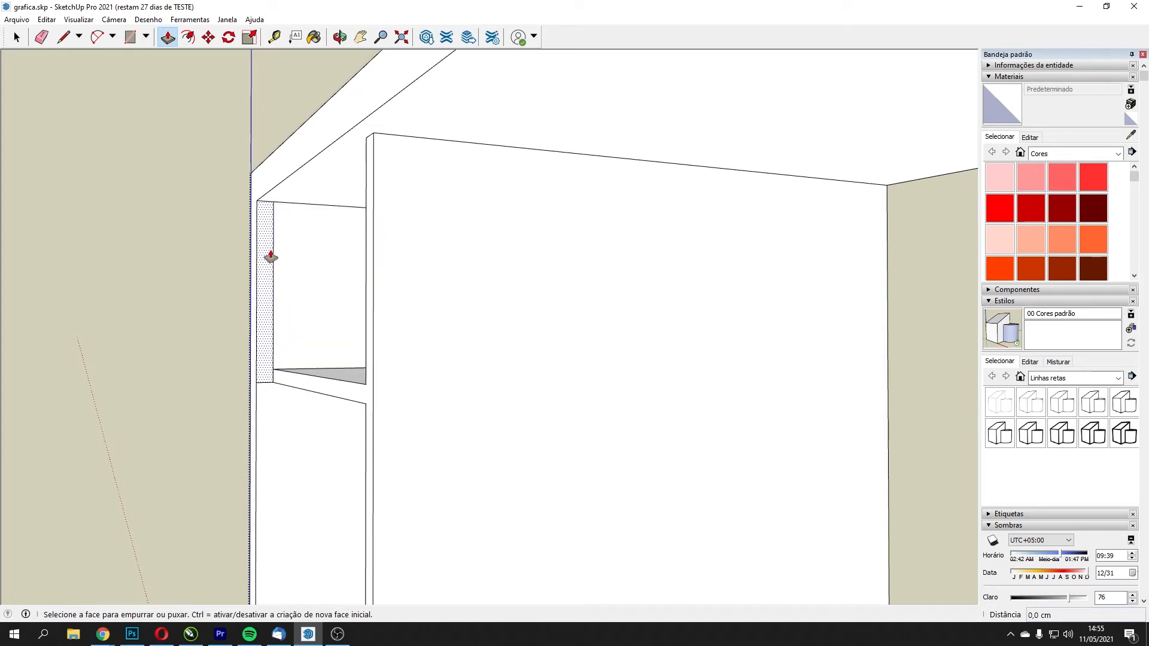
click(266, 284)
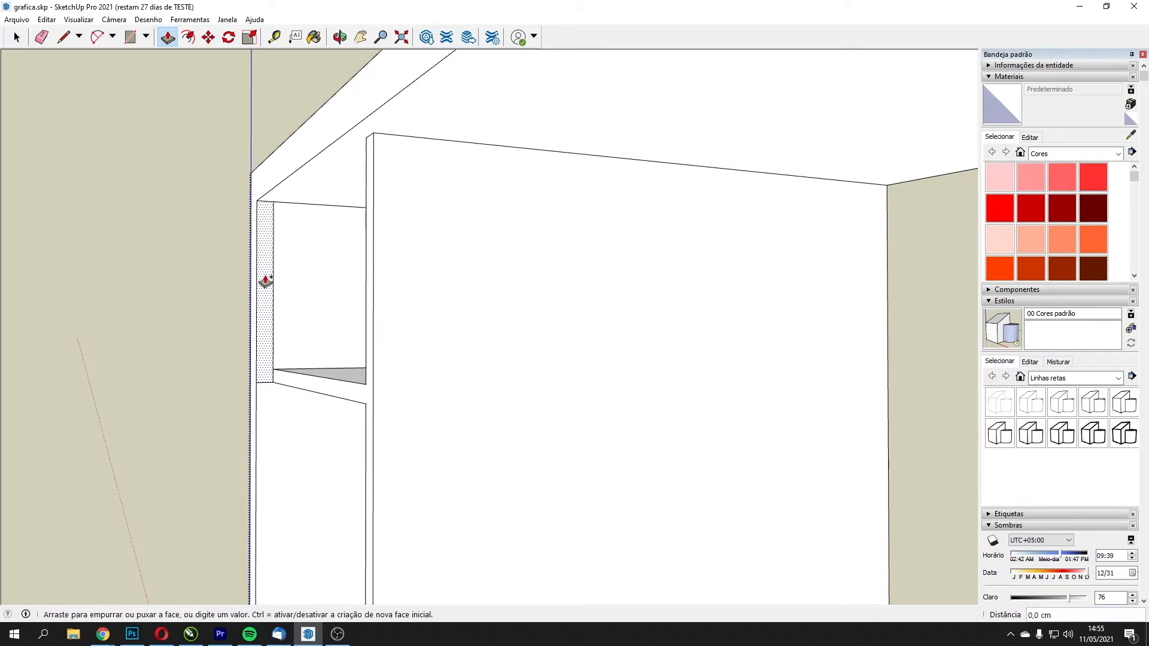
scroll(393, 251, down, 6)
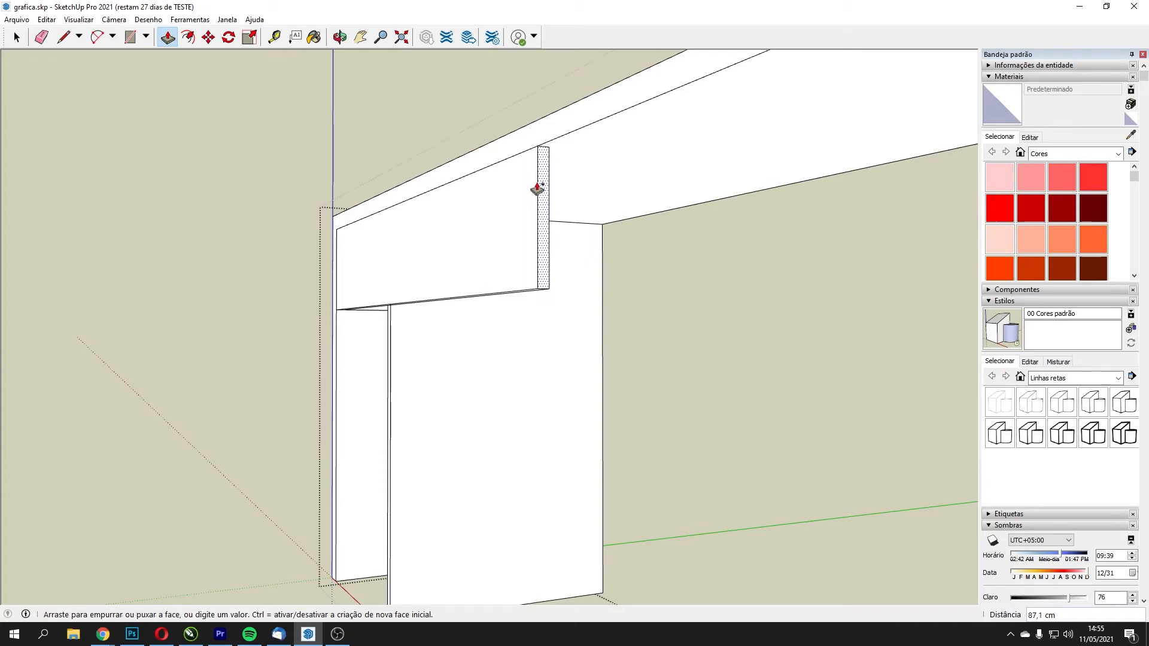
scroll(621, 189, down, 1)
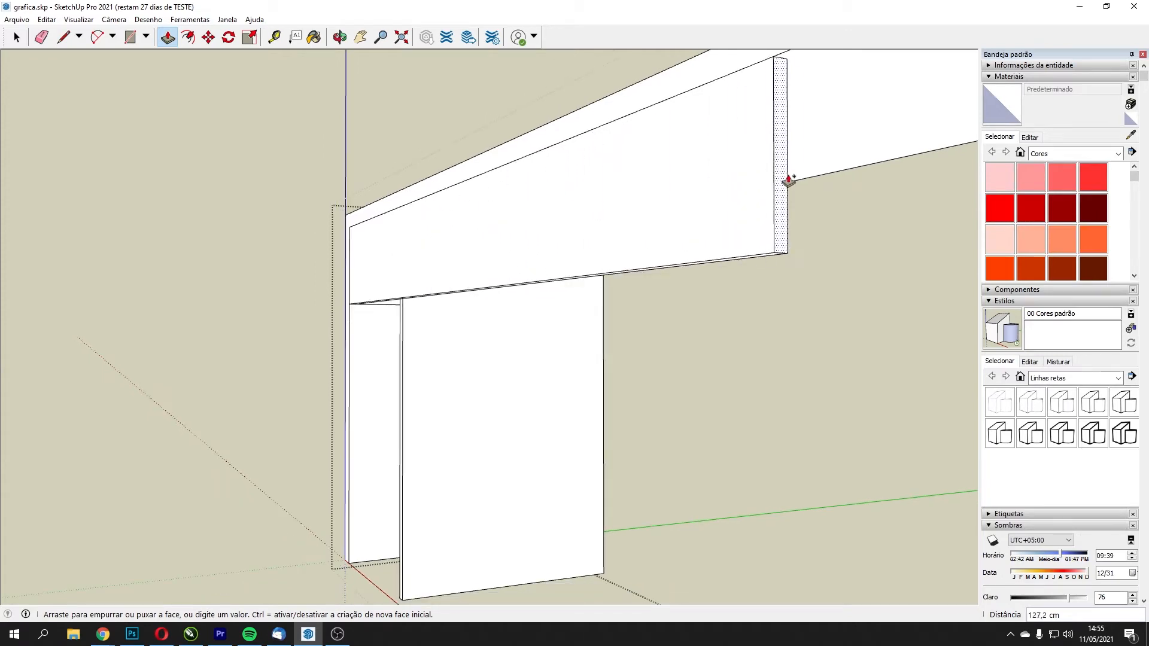
scroll(791, 183, down, 4)
shift+middle_drag(829, 190, 413, 269)
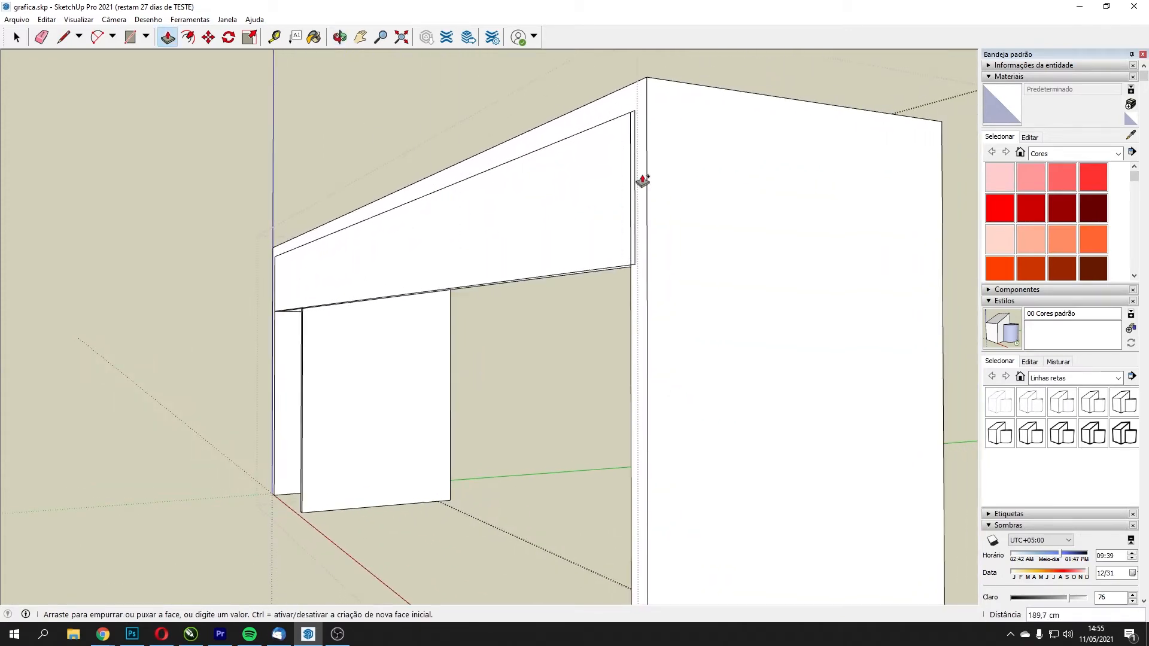
click(630, 112)
- Examine the new back panel and its joints with the tabletop, side panels and divider from behind, above and the front
middle_drag(264, 232, 706, 353)
middle_drag(80, 239, 559, 239)
scroll(623, 269, up, 3)
scroll(474, 266, up, 4)
middle_drag(449, 267, 216, 257)
scroll(217, 258, up, 1)
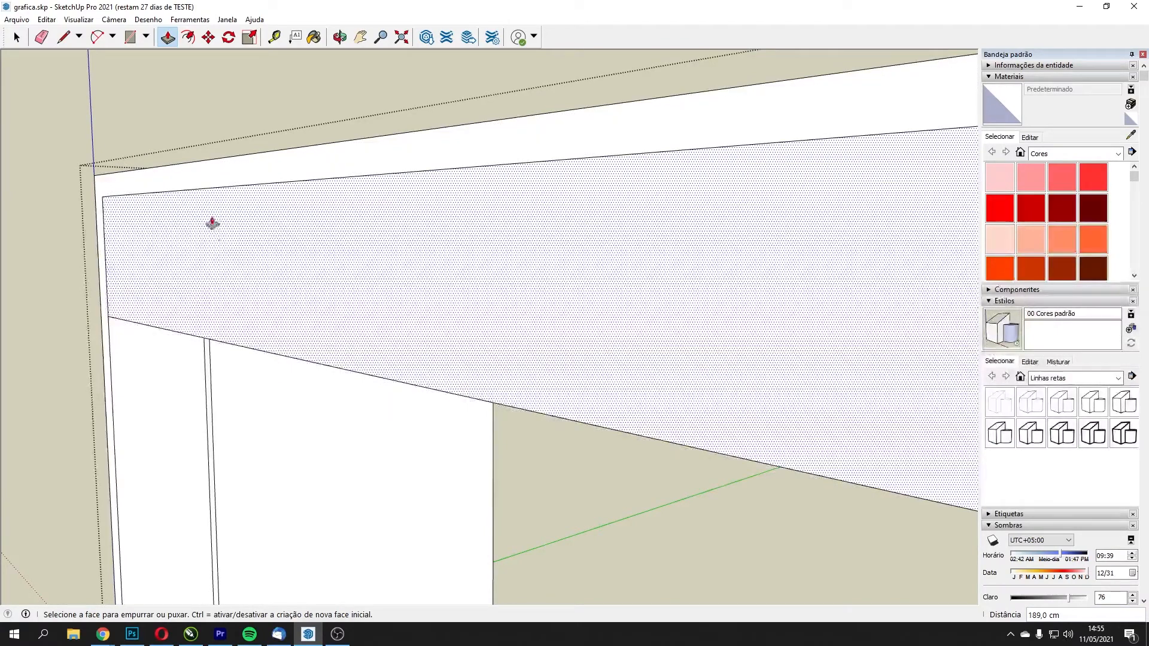
middle_drag(530, 277, 272, 286)
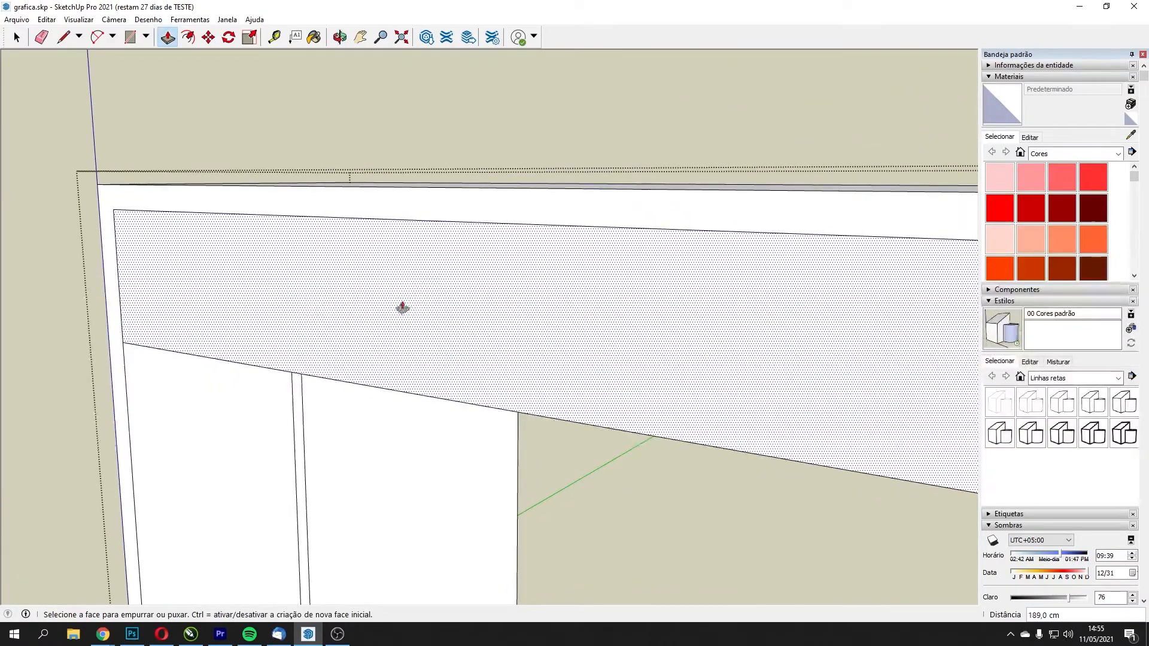
scroll(432, 303, down, 5)
middle_drag(456, 337, 367, 341)
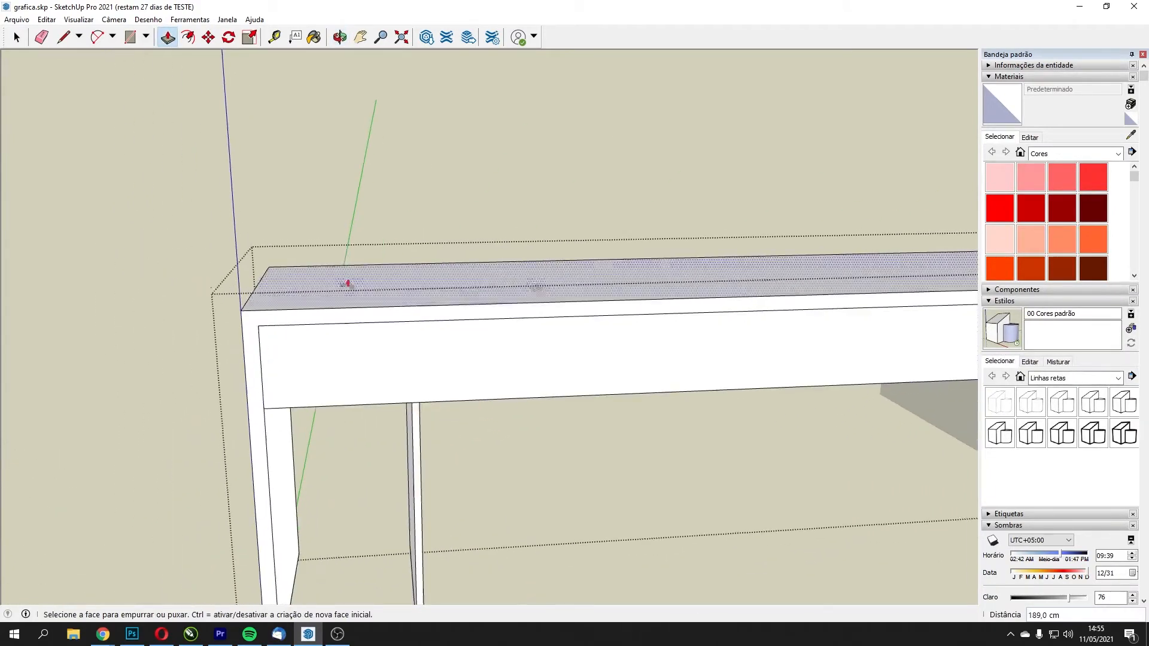
middle_drag(347, 284, 528, 291)
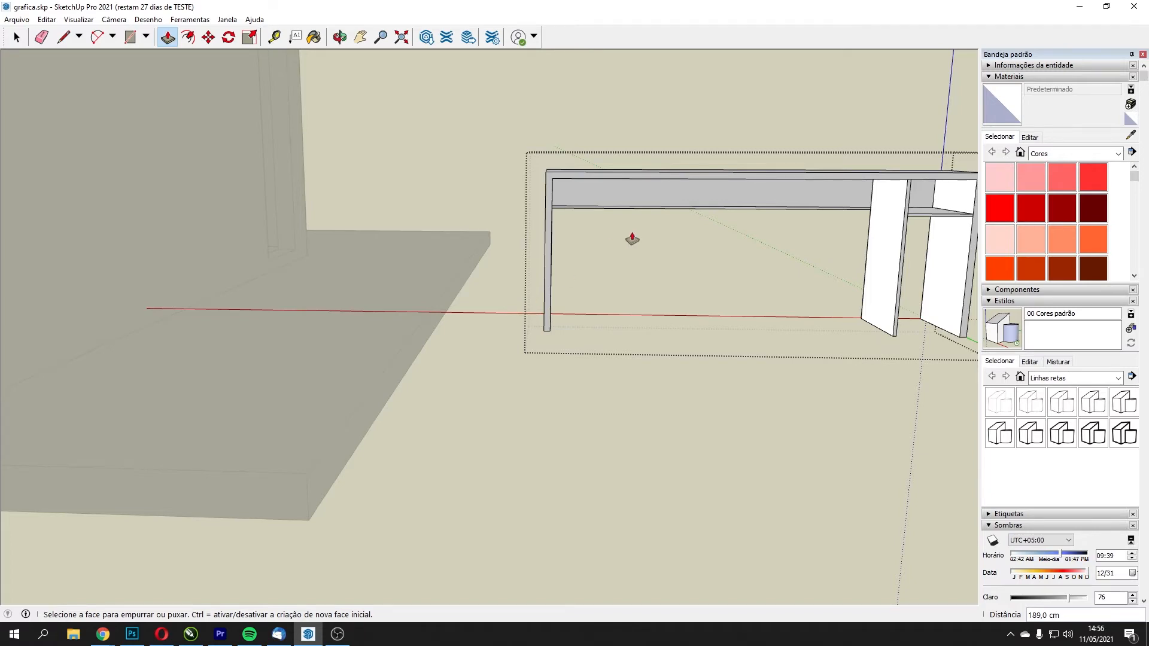
- Place a guide on the tabletop's underside 50 cm from the far side panel and a second one 1.5 cm nearer that panel
middle_drag(632, 239, 375, 236)
scroll(403, 181, up, 5)
middle_drag(489, 252, 468, 169)
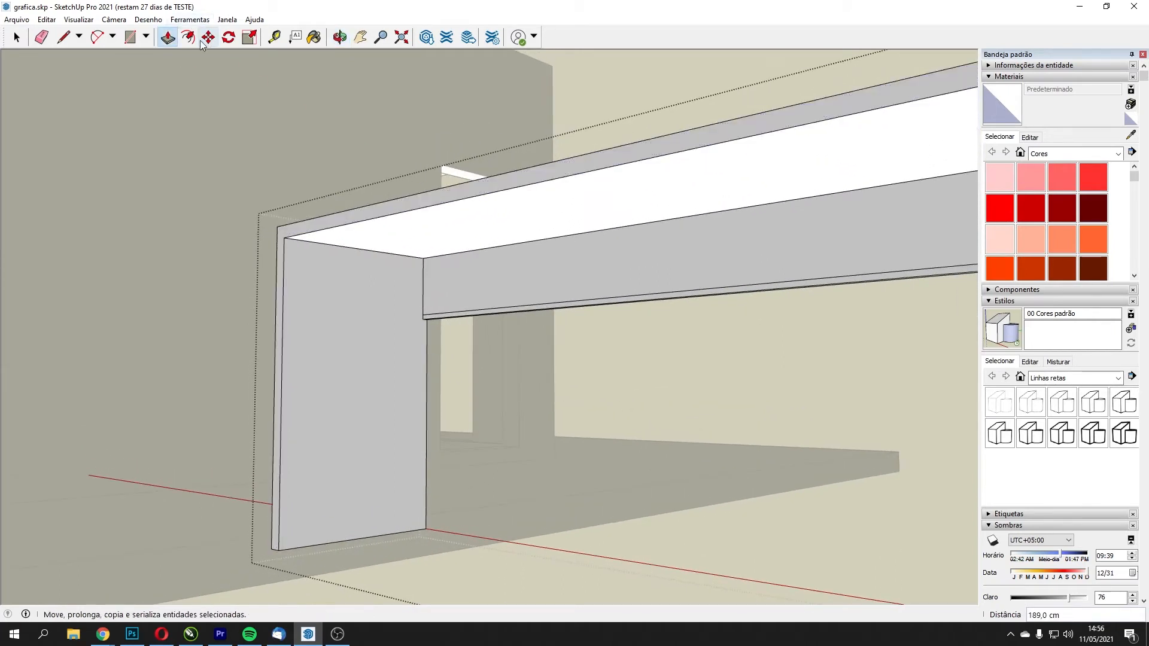
click(276, 40)
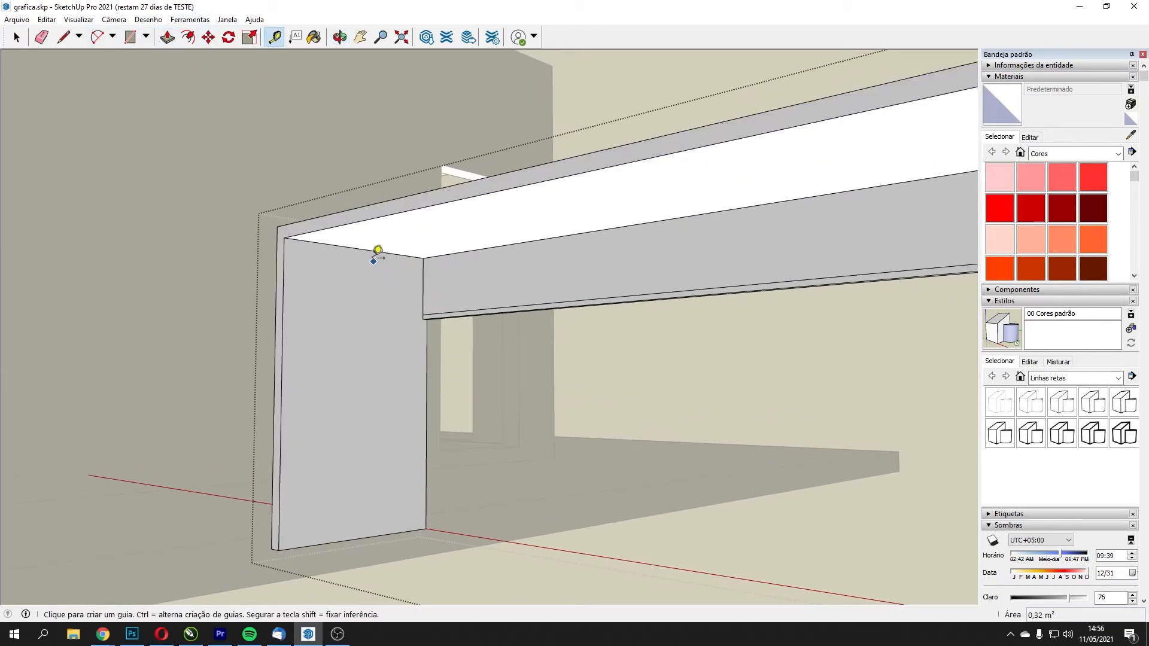
click(358, 249)
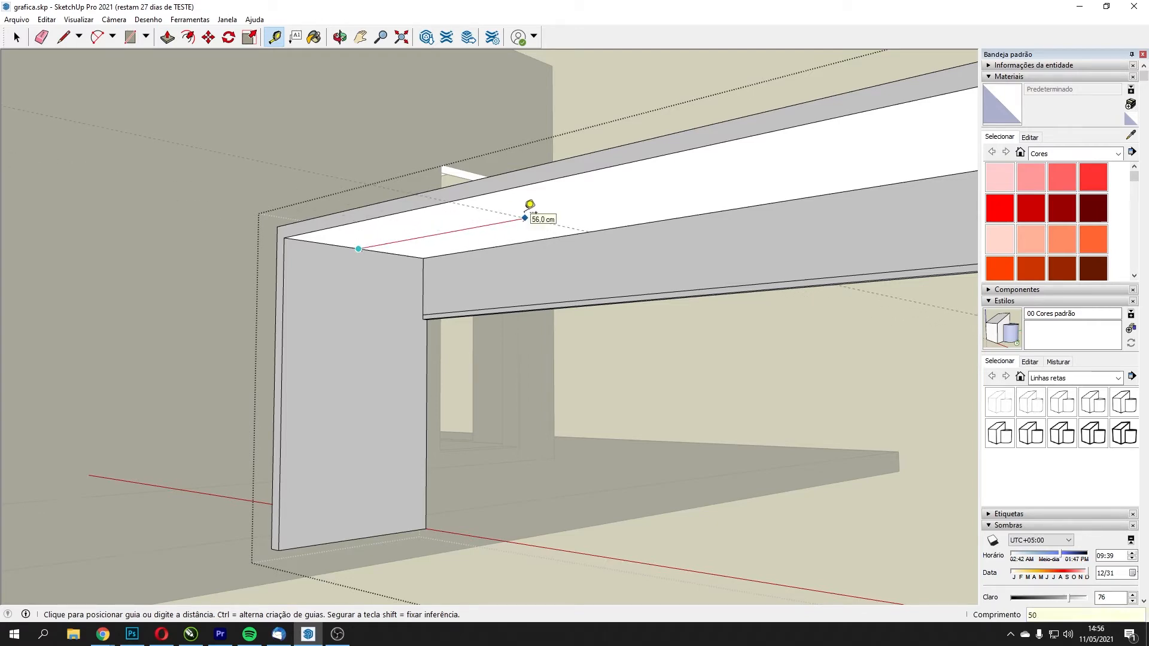
key(Return)
middle_drag(528, 205, 541, 232)
click(519, 237)
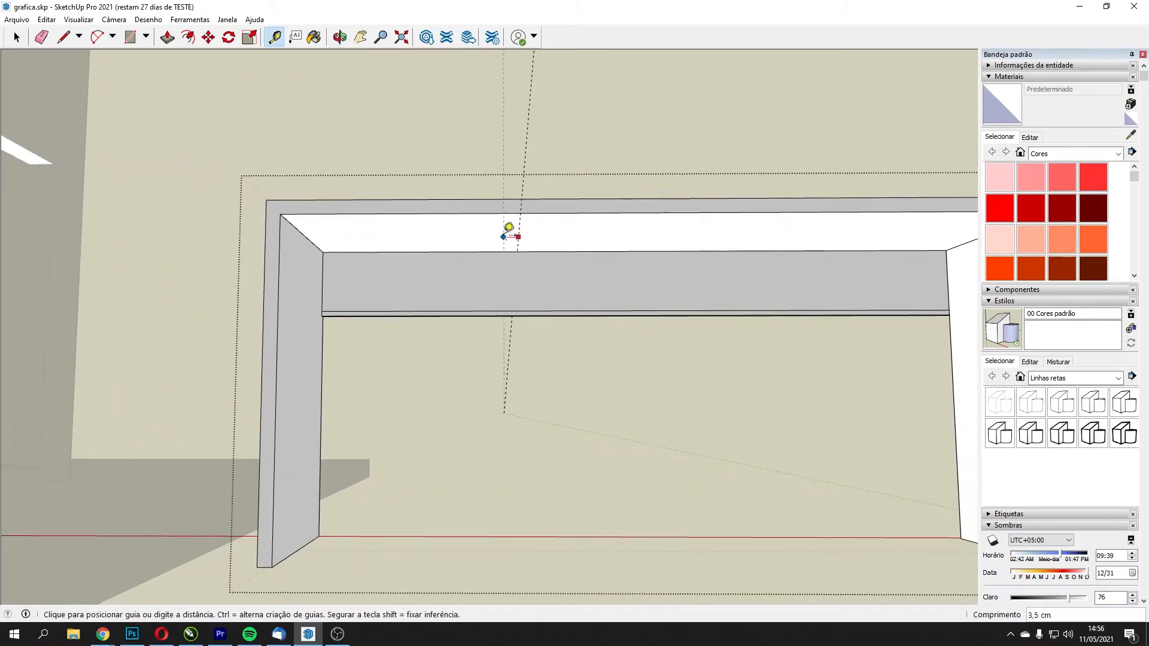
click(506, 231)
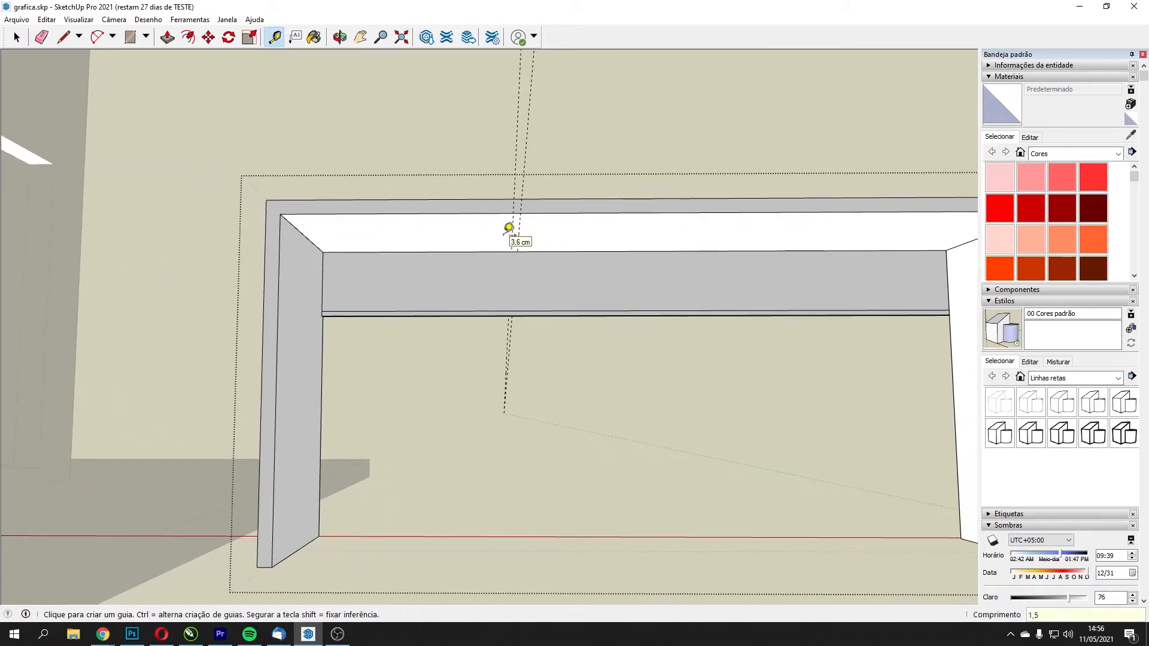
- Draw a rectangle between the two guides on the tabletop's underside, from the front edge to the back panel
click(132, 40)
middle_drag(551, 208, 556, 83)
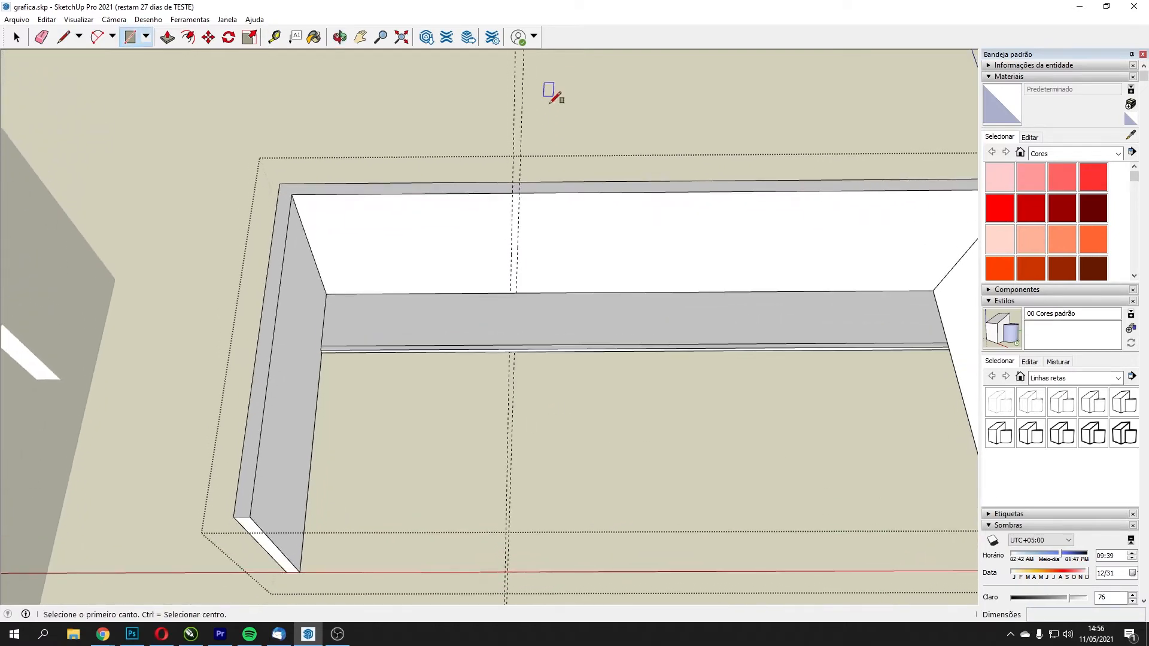
scroll(518, 196, up, 1)
scroll(519, 197, up, 2)
click(504, 181)
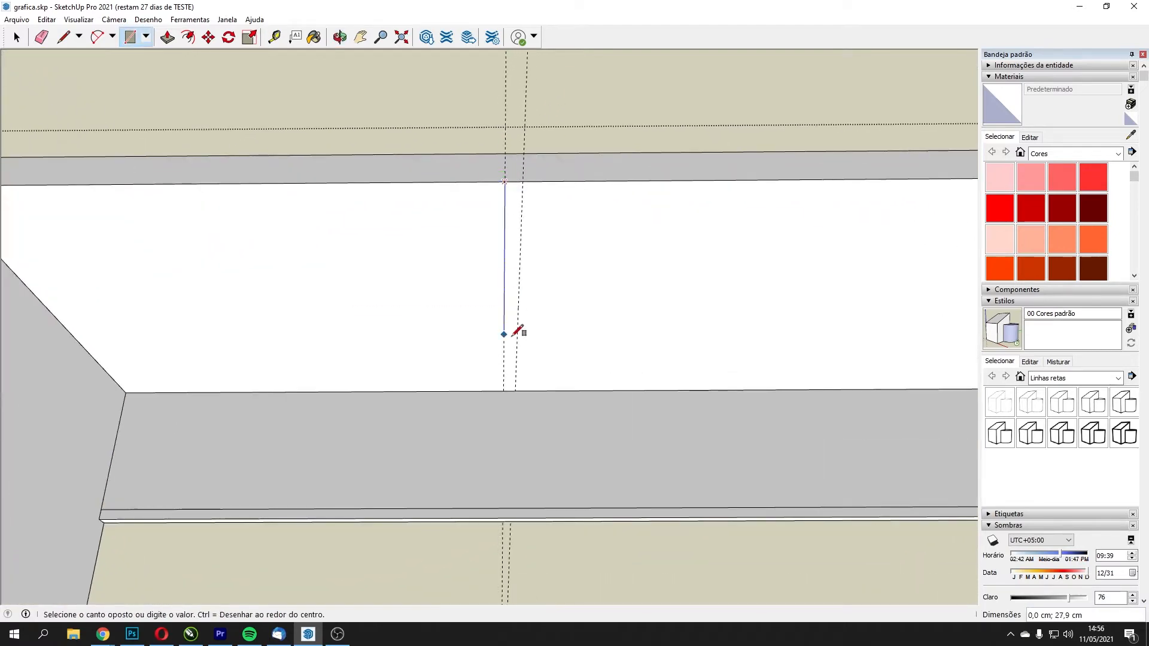
- Pull the strip between the guides down as a second divider, level with the bottom of the side panel
click(171, 45)
click(512, 323)
click(512, 401)
scroll(513, 399, down, 2)
scroll(491, 444, down, 2)
shift+middle_drag(457, 441, 473, 246)
click(511, 251)
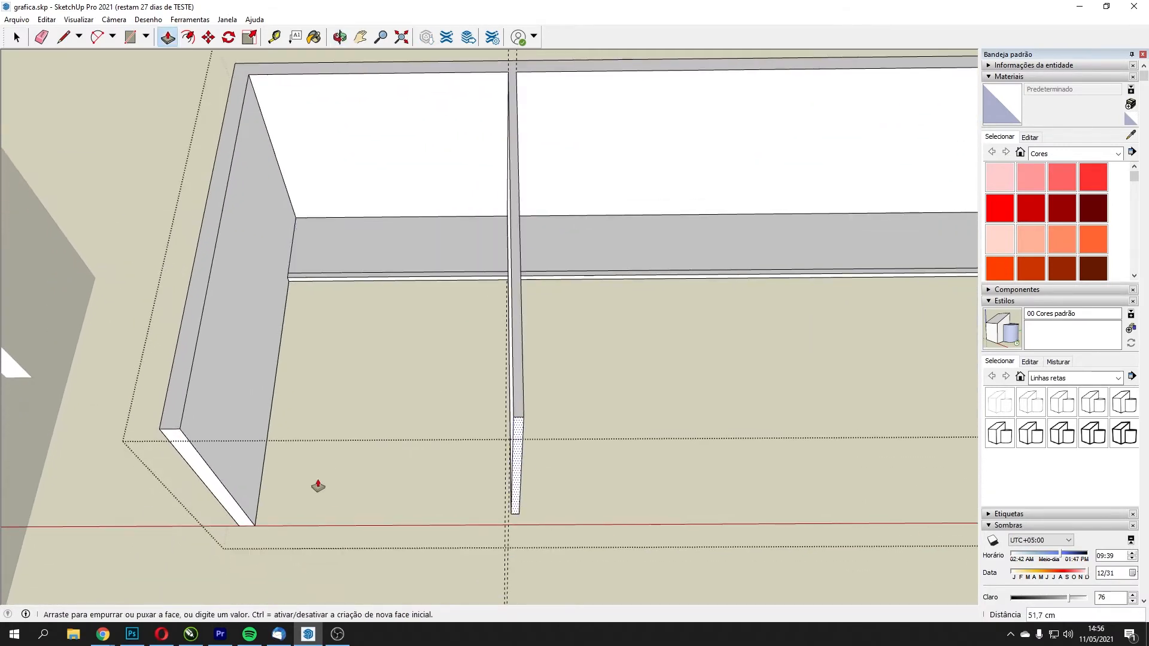
click(269, 519)
middle_drag(270, 519, 338, 456)
middle_drag(249, 367, 331, 278)
middle_drag(370, 237, 246, 103)
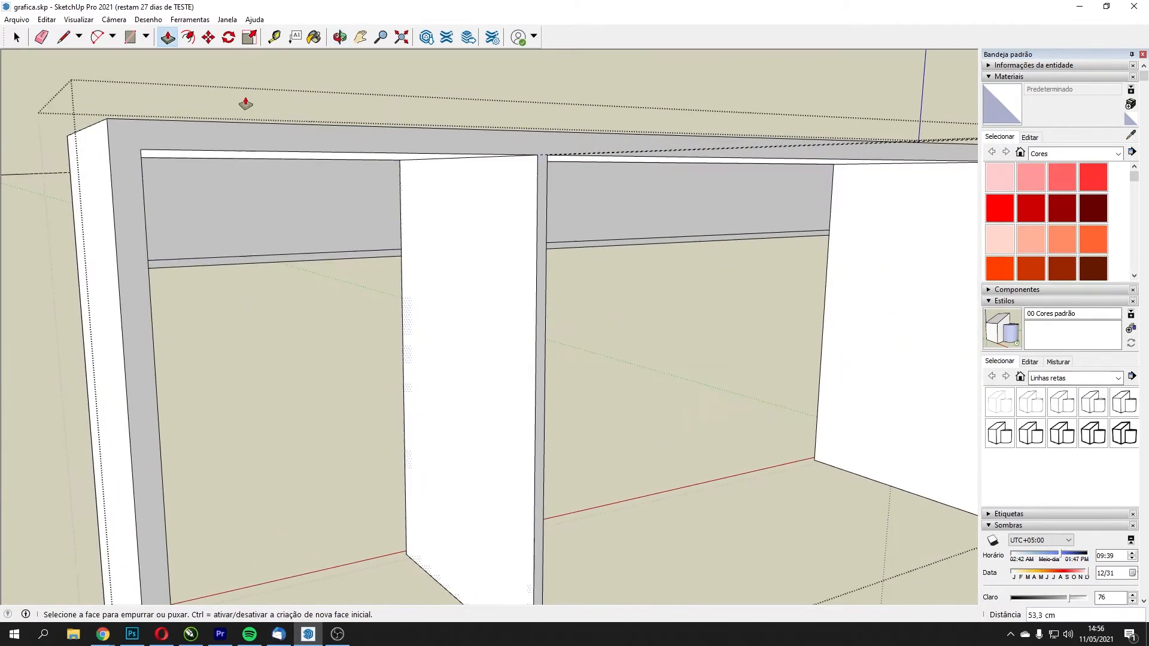
- Draw a rectangle about 43.5 by 5.4 cm on the second divider from the back panel's lower corner and pull it 48.5 cm to the side panel
click(127, 38)
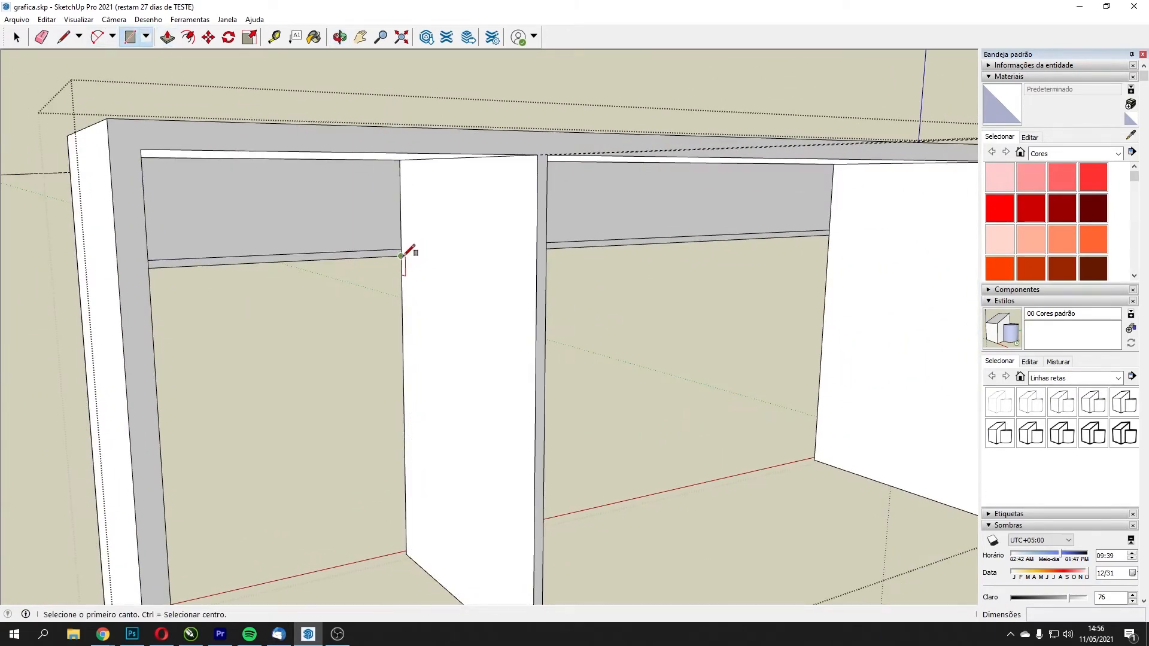
click(401, 256)
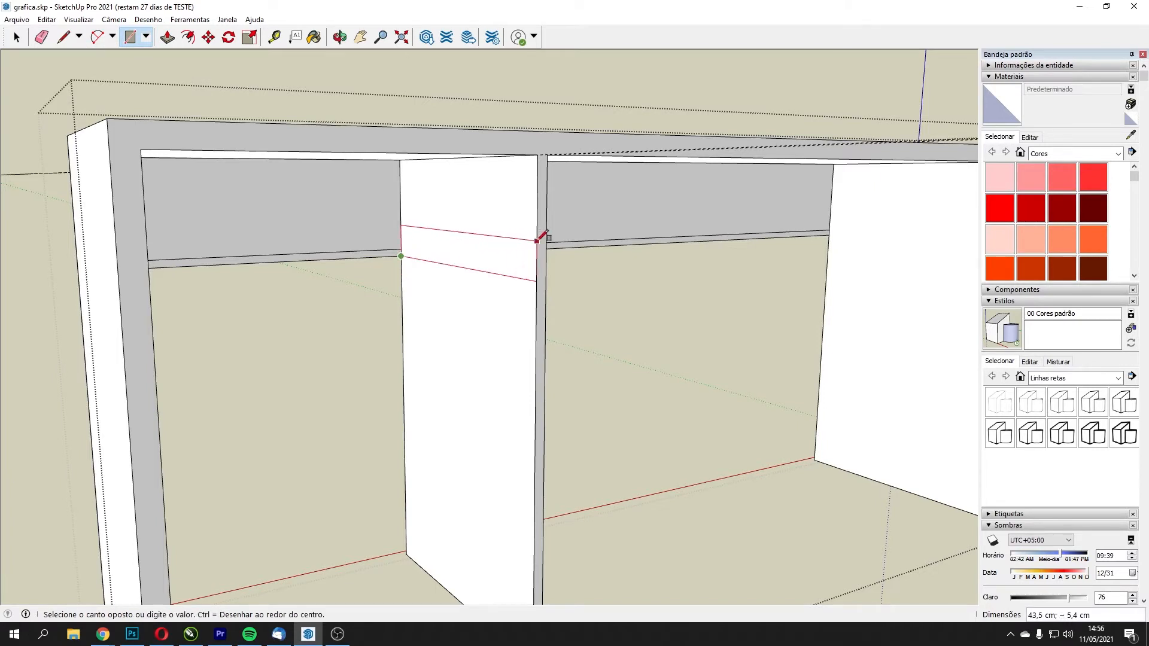
key(p)
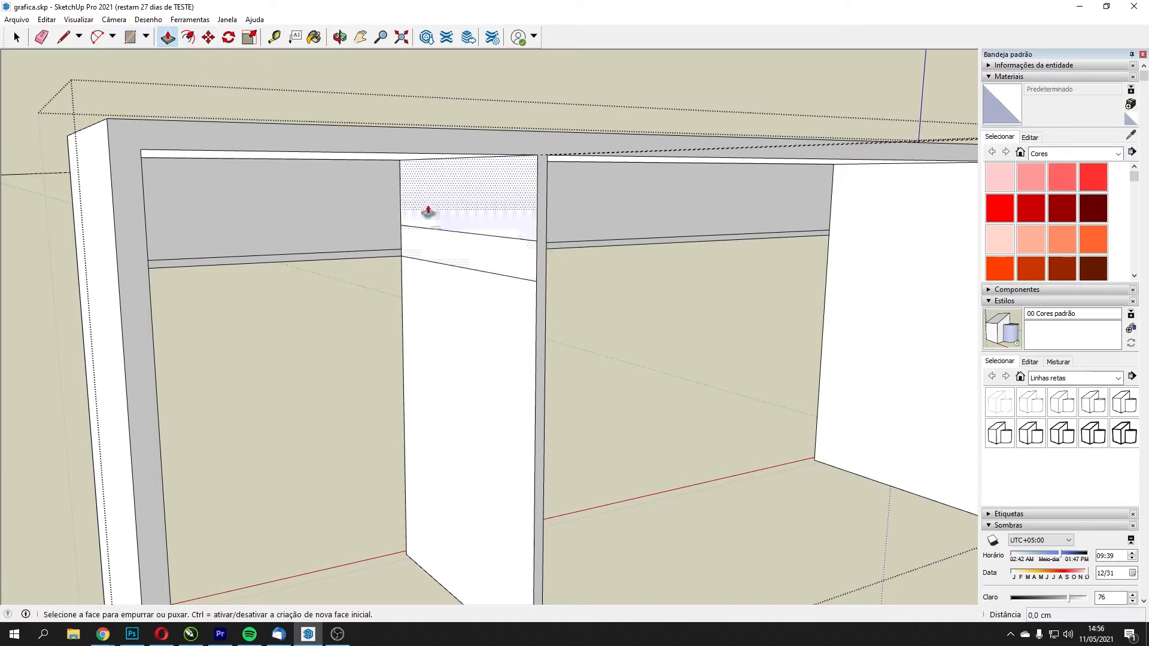
click(495, 263)
click(149, 326)
middle_drag(557, 261, 436, 231)
scroll(435, 231, up, 3)
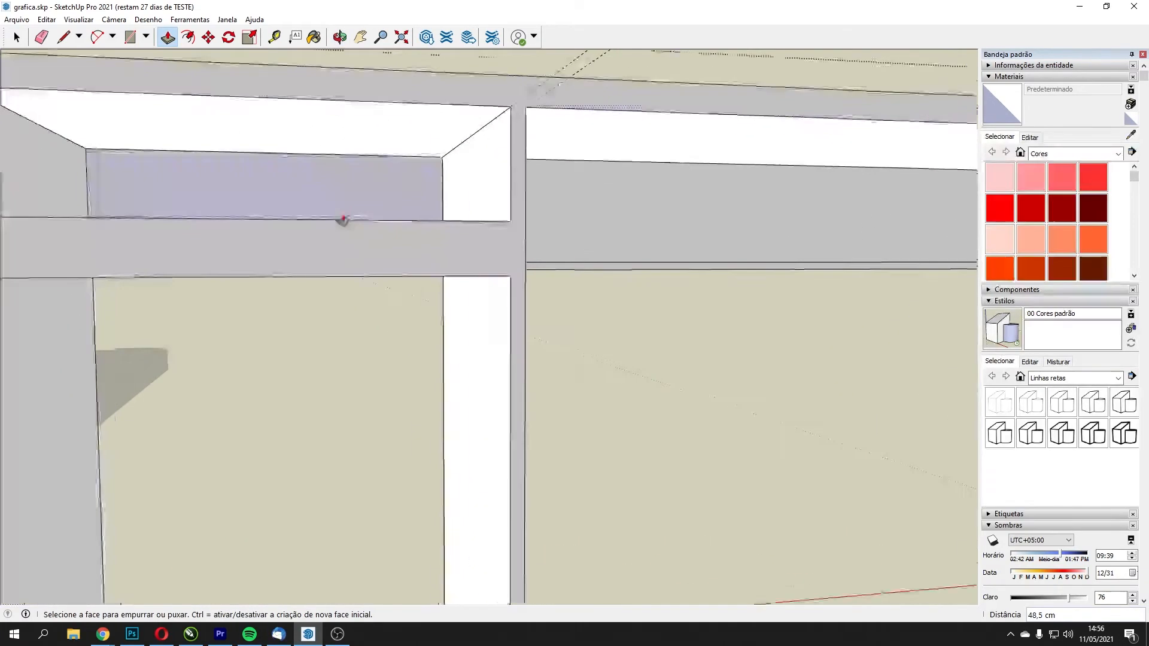
- Place a guide above the new shelf's lower front edge and push the shelf's top face down about 3.9 cm to it
click(130, 38)
click(274, 37)
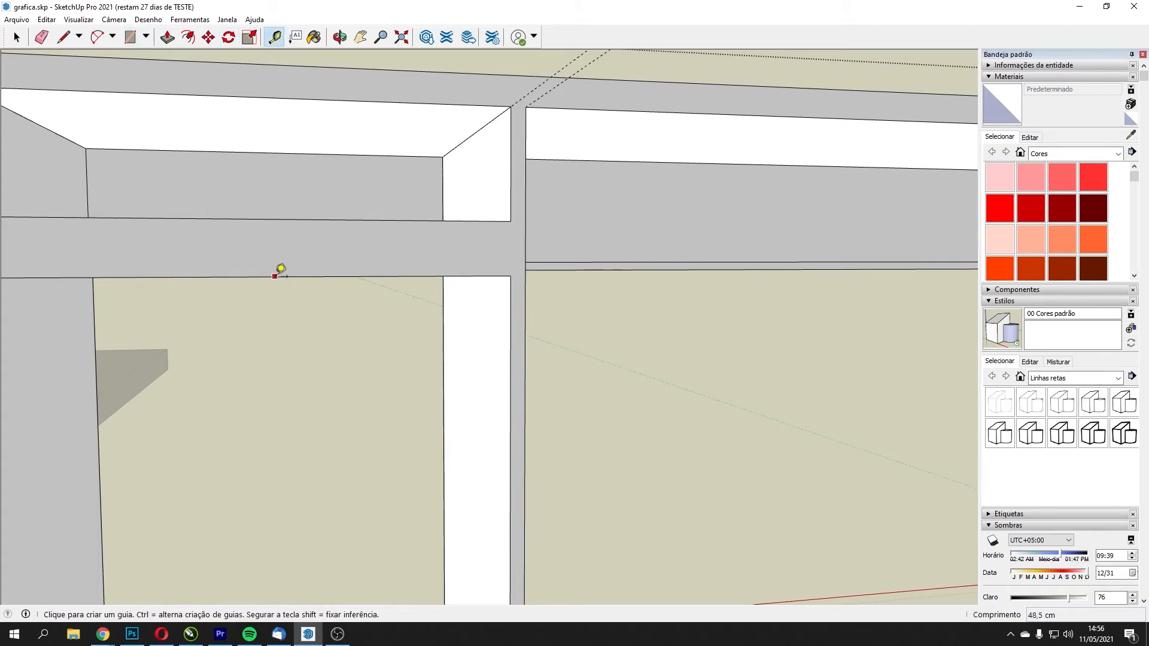
key(Return)
click(167, 38)
middle_drag(347, 164, 390, 197)
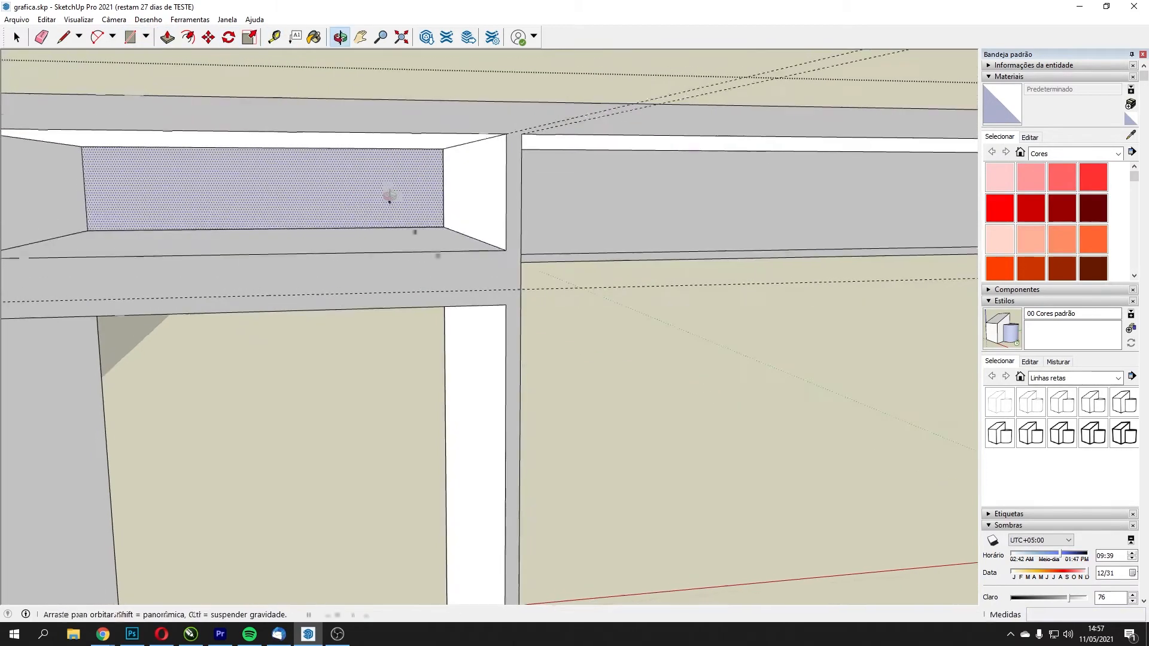
click(436, 250)
click(484, 295)
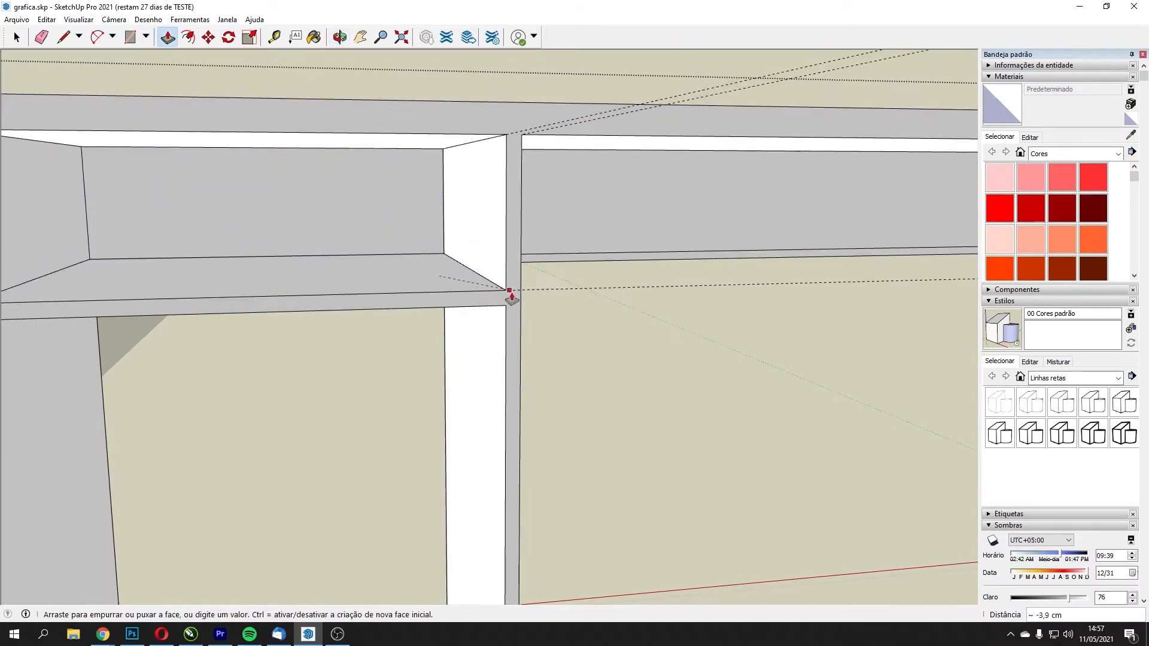
- Draw the short vertical edge where the new shelf's front meets the front of the second divider
key(l)
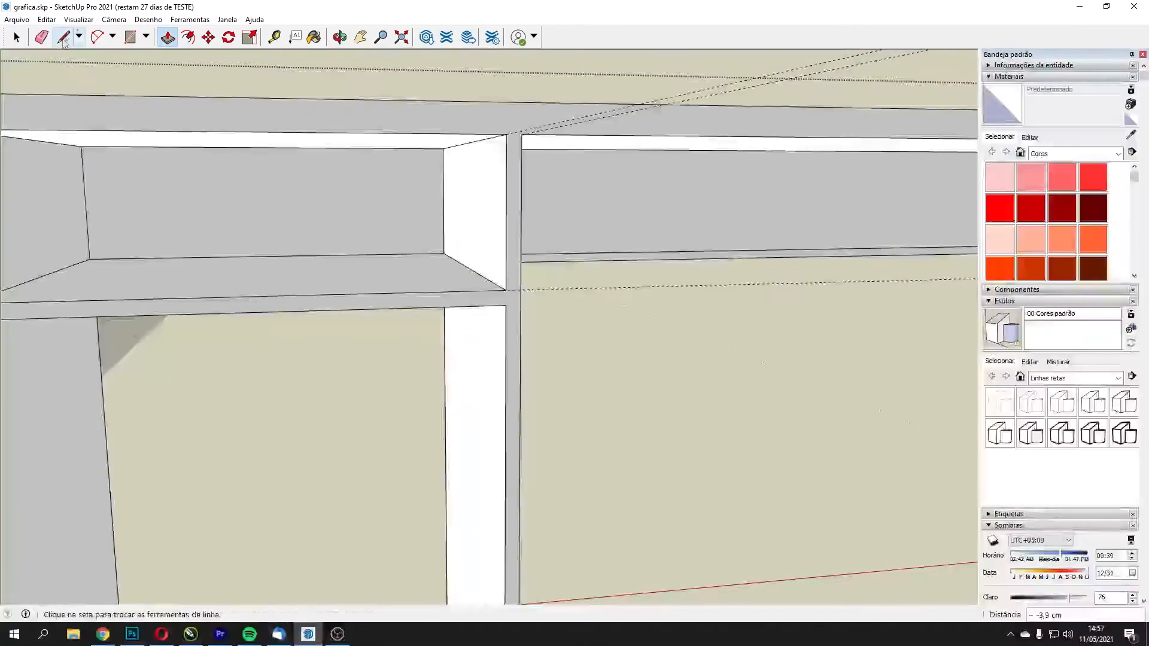
click(507, 290)
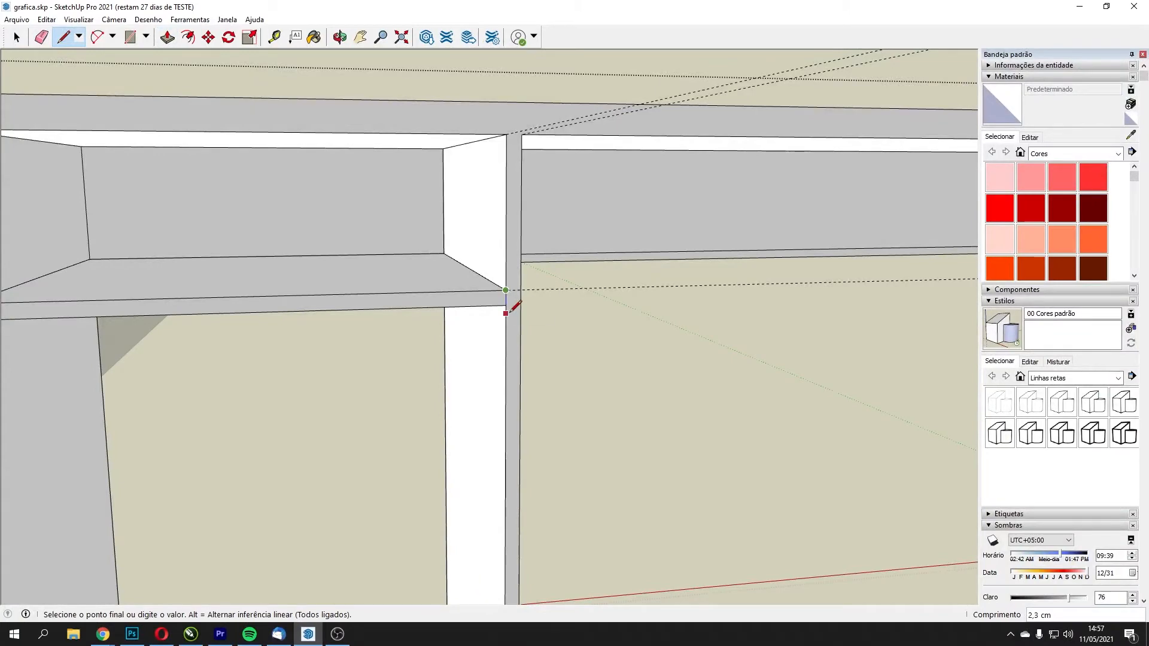
shift+middle_drag(335, 342, 599, 302)
scroll(430, 245, down, 6)
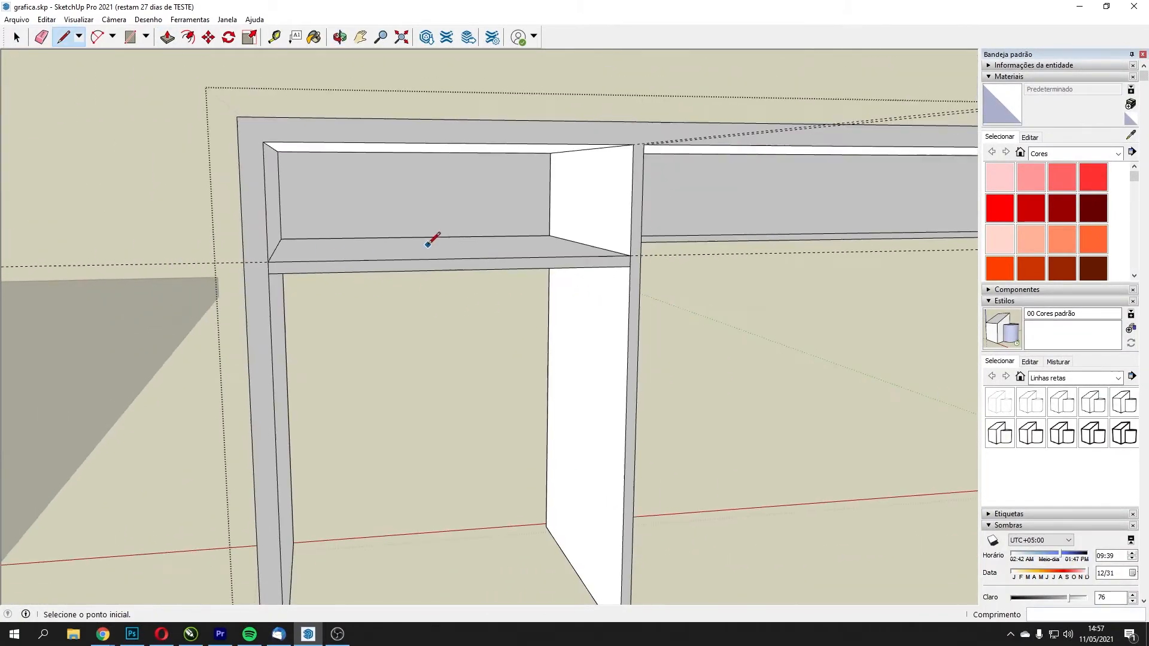
middle_drag(512, 223, 475, 217)
click(15, 37)
scroll(579, 377, down, 3)
middle_drag(564, 367, 468, 324)
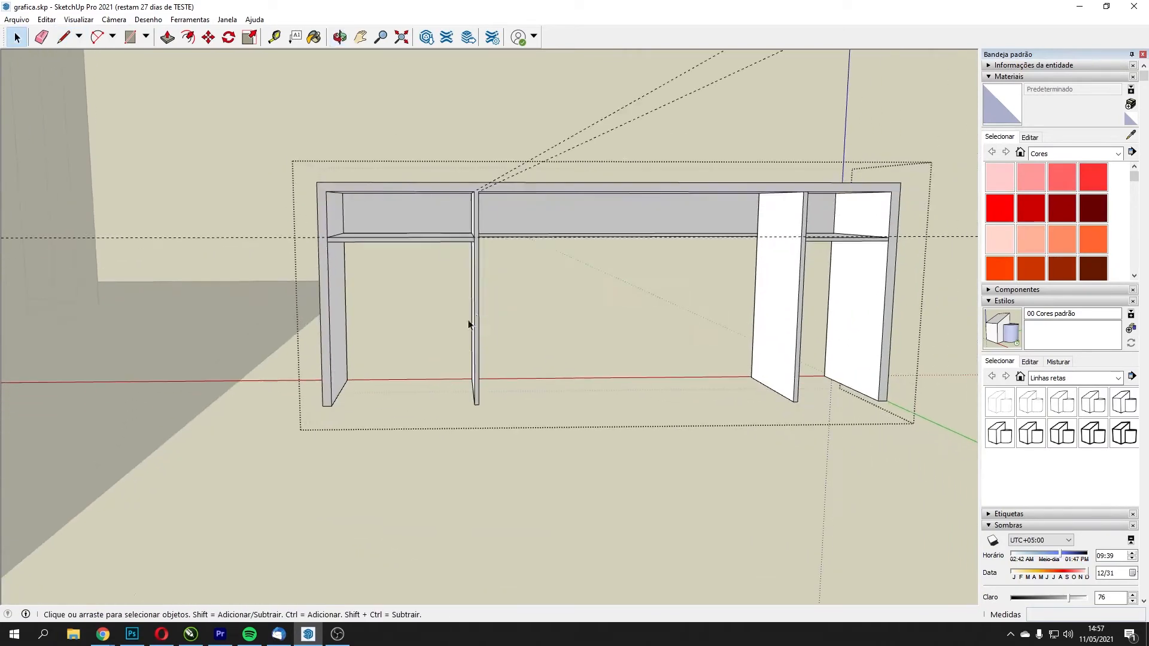
- Place a guide on the new shelf's underside 20 cm from the second divider and another 1.5 cm further towards the side panel
middle_drag(415, 361, 325, 272)
scroll(394, 253, up, 5)
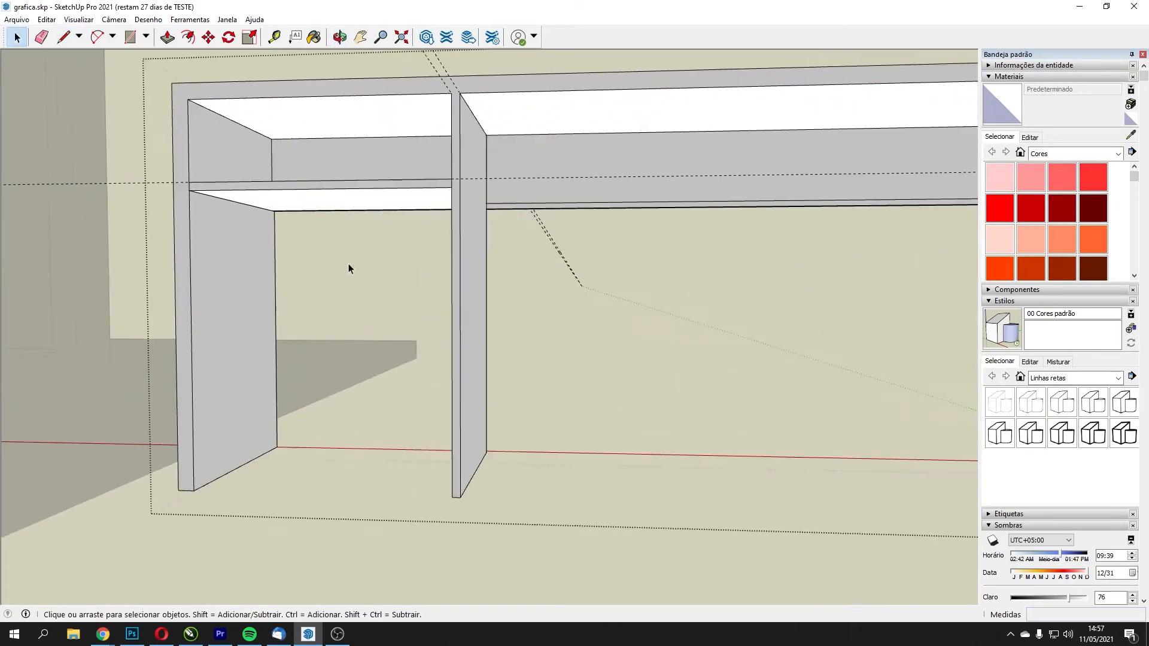
middle_drag(353, 234, 442, 208)
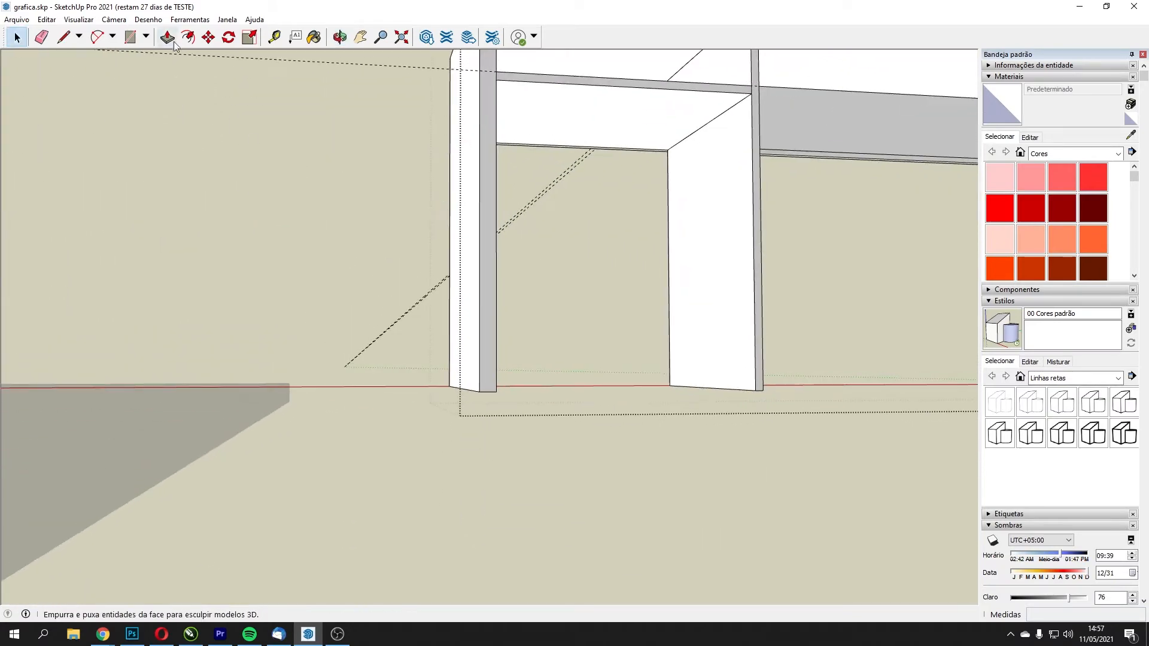
click(276, 37)
click(697, 130)
middle_drag(646, 114, 622, 106)
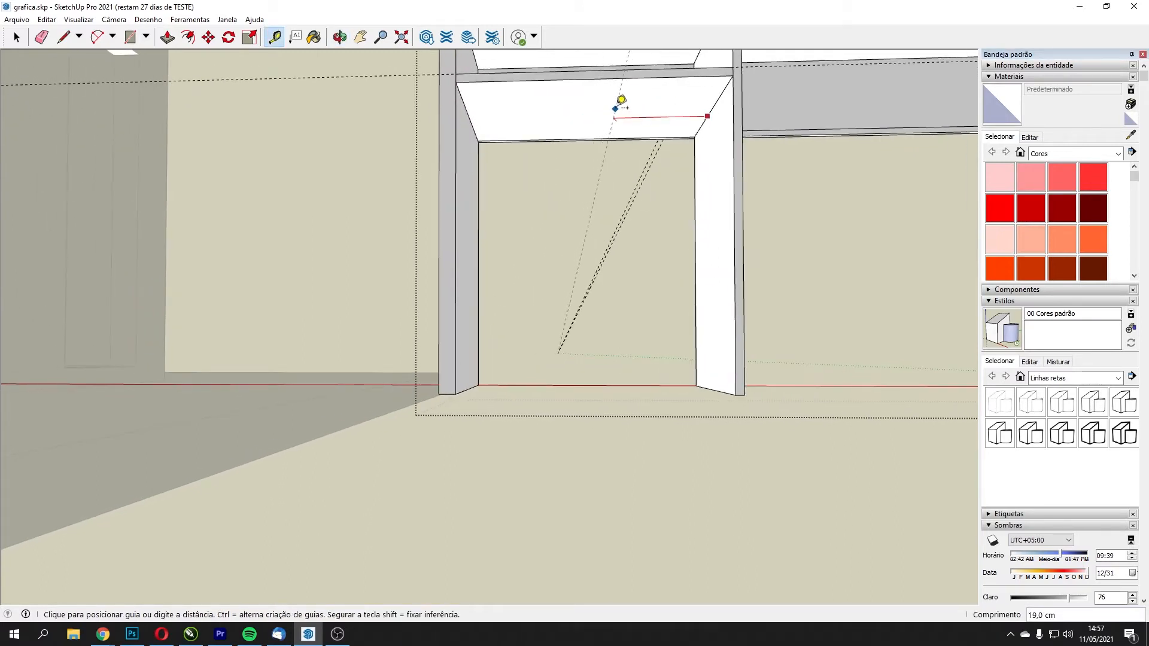
text(20)
key(Return)
mouse_move(621, 98)
middle_down()
mouse_move(611, 110)
mouse_move(623, 144)
mouse_move(614, 99)
middle_up()
click(608, 106)
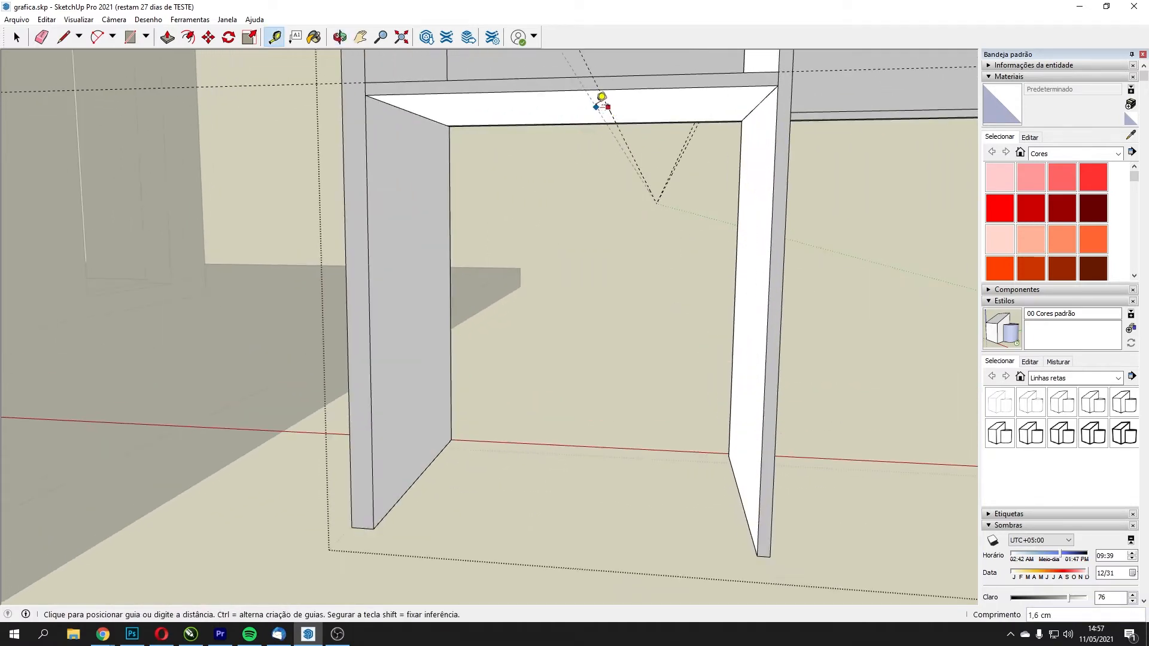
text(1,5)
middle_drag(586, 98, 566, 246)
- Draw a rectangle between the guides on the shelf's underside and pull it down 55.5 cm to the base of the neighbouring divider
click(130, 36)
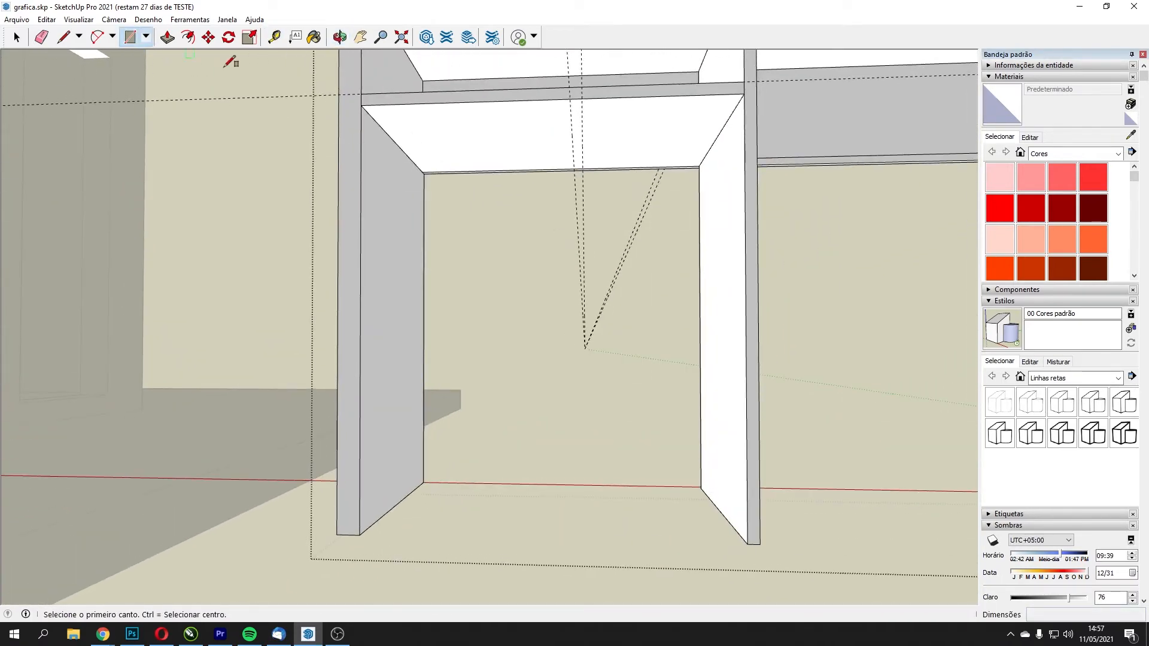
click(569, 98)
middle_drag(591, 161, 557, 82)
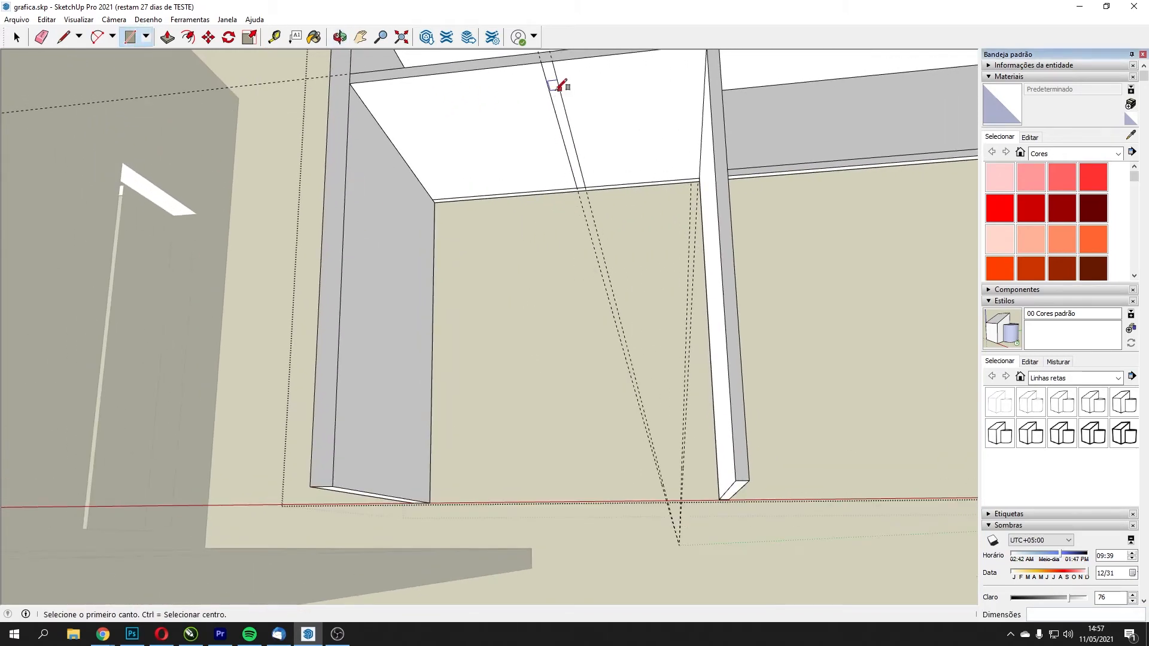
click(167, 37)
click(573, 164)
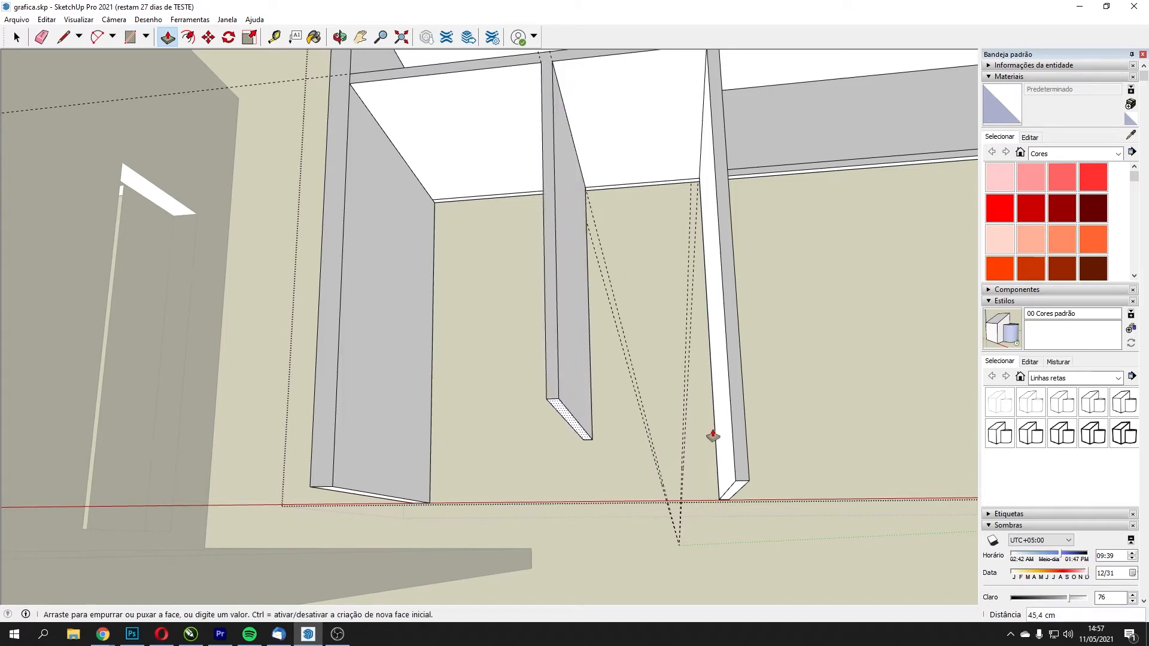
click(731, 486)
middle_drag(579, 195, 438, 338)
scroll(551, 333, down, 3)
middle_drag(604, 292, 472, 295)
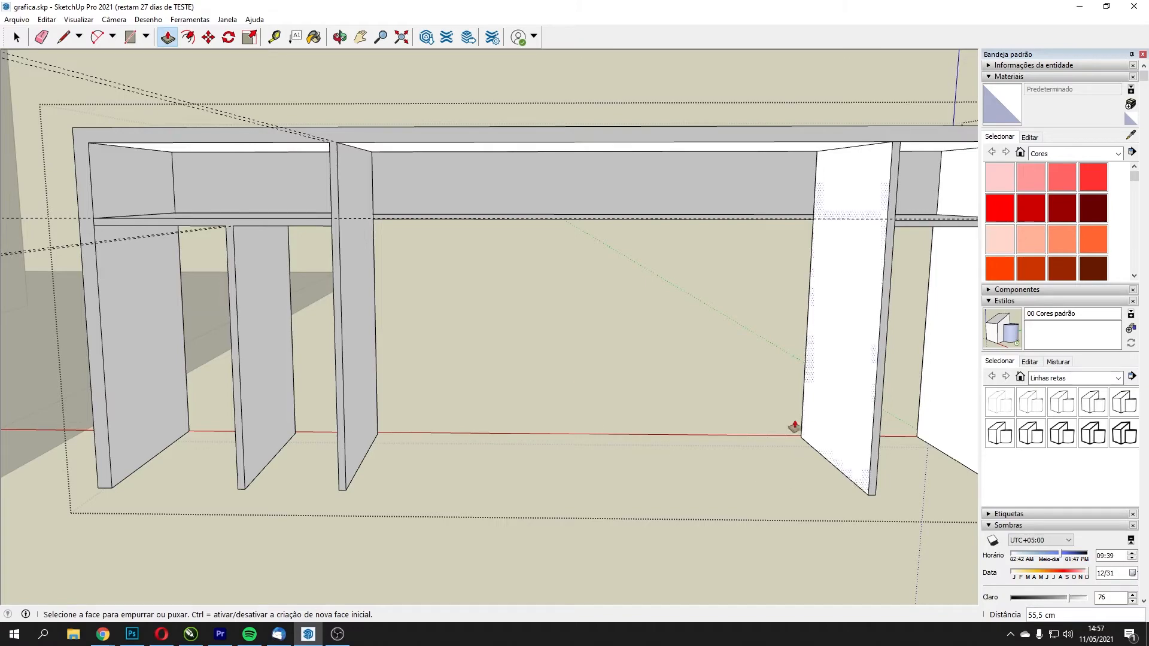
- Place a guide 5 cm above the base edge on the inner face of the side panel nearest the origin
mouse_move(647, 264)
middle_down()
mouse_move(482, 328)
mouse_move(503, 254)
mouse_move(649, 253)
mouse_move(576, 208)
mouse_move(692, 403)
mouse_move(615, 352)
mouse_move(603, 357)
middle_up()
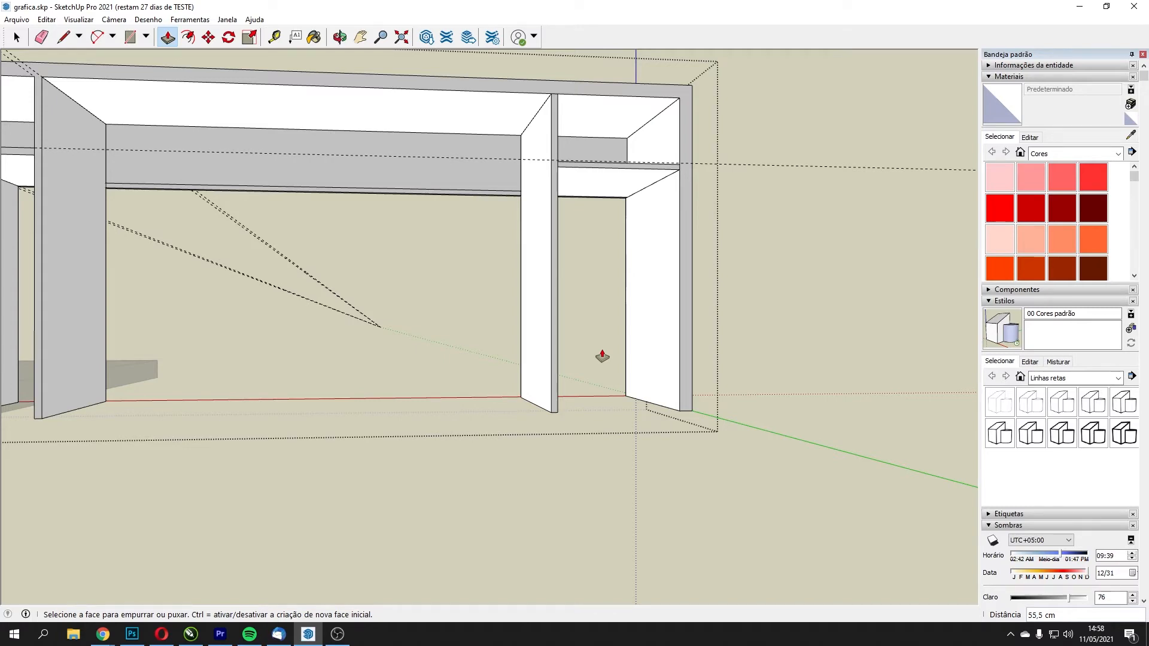
middle_drag(762, 354, 744, 308)
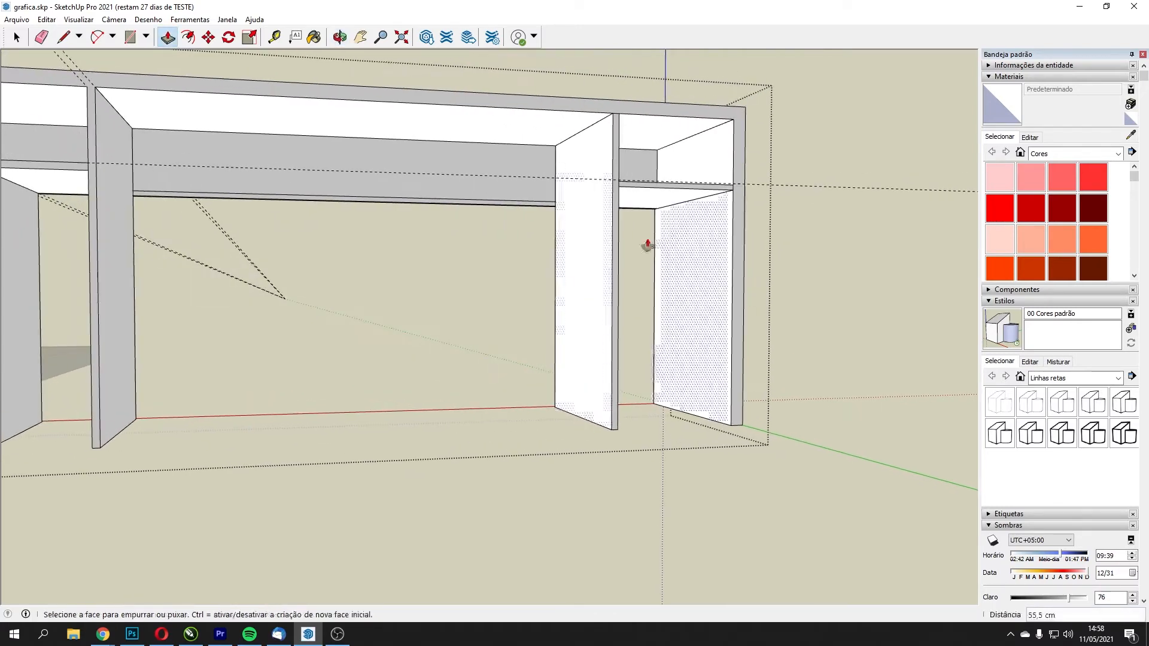
click(277, 39)
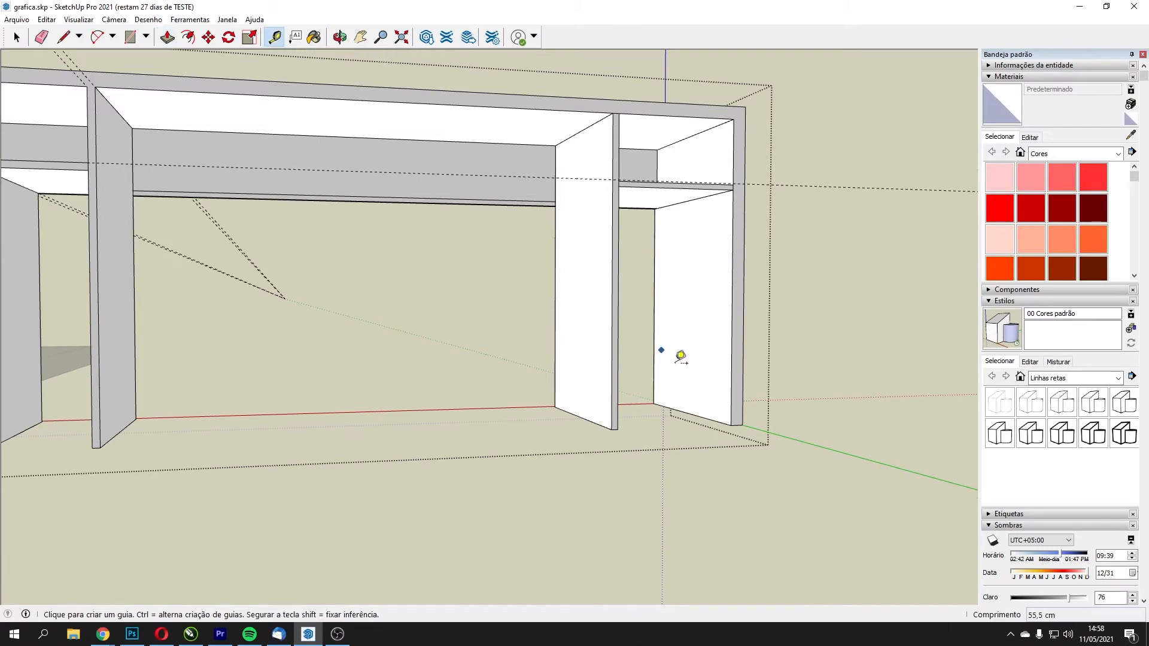
scroll(683, 389, up, 3)
click(695, 426)
click(696, 400)
scroll(694, 419, up, 5)
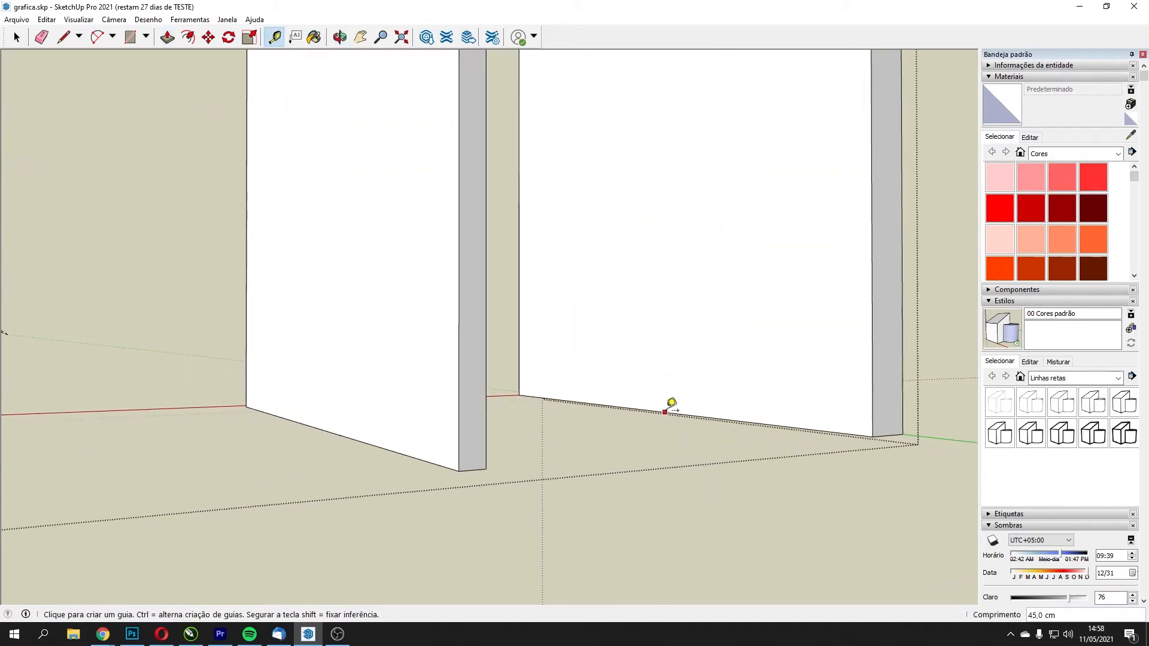
scroll(683, 405, up, 3)
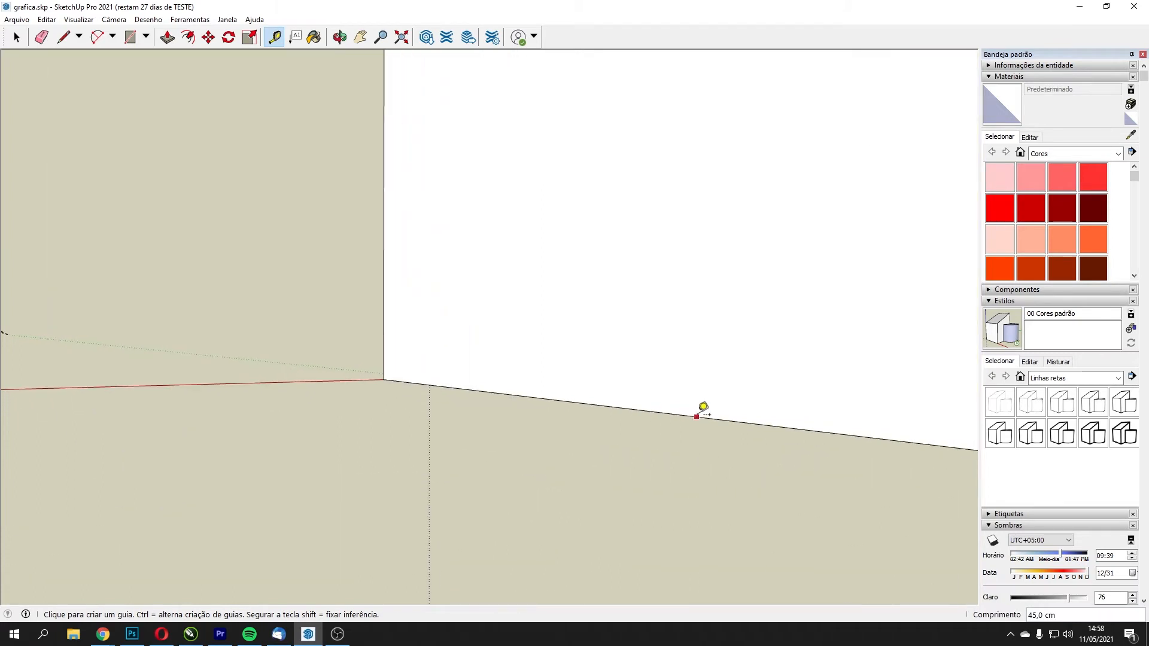
click(729, 421)
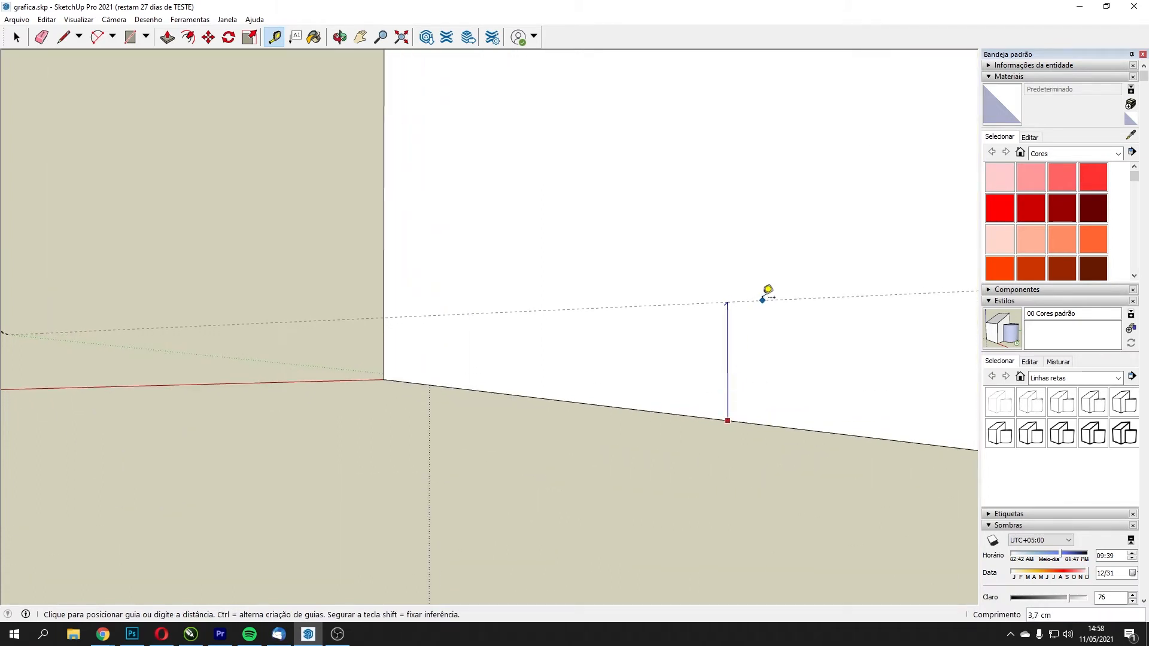
scroll(767, 291, down, 2)
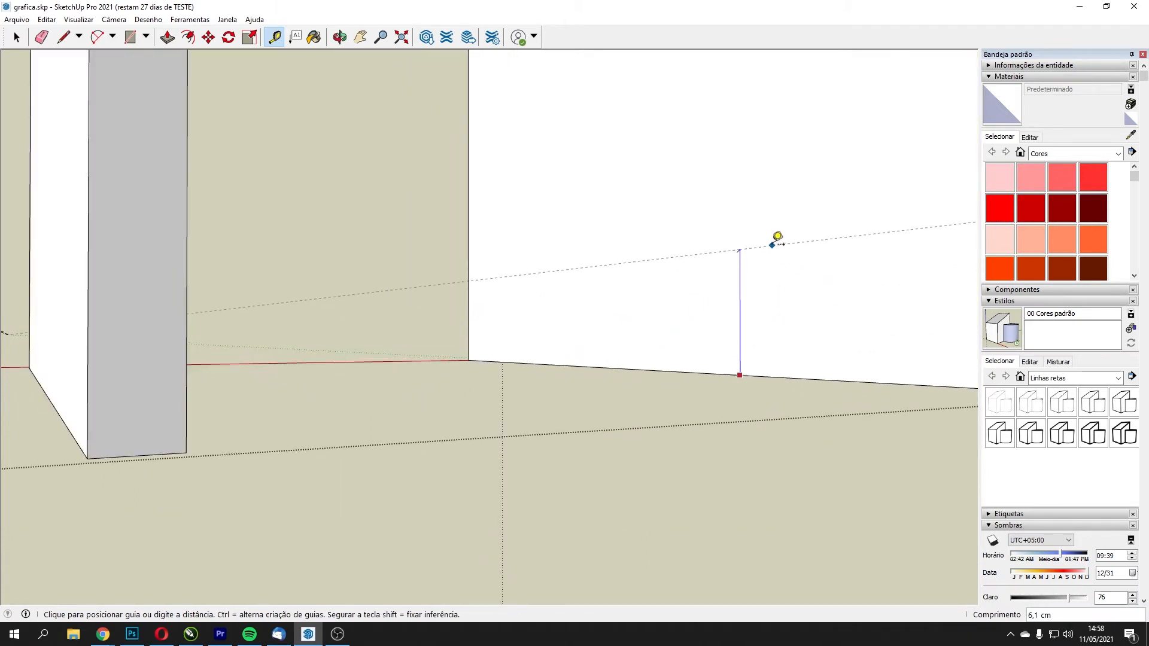
key(Return)
scroll(766, 280, down, 5)
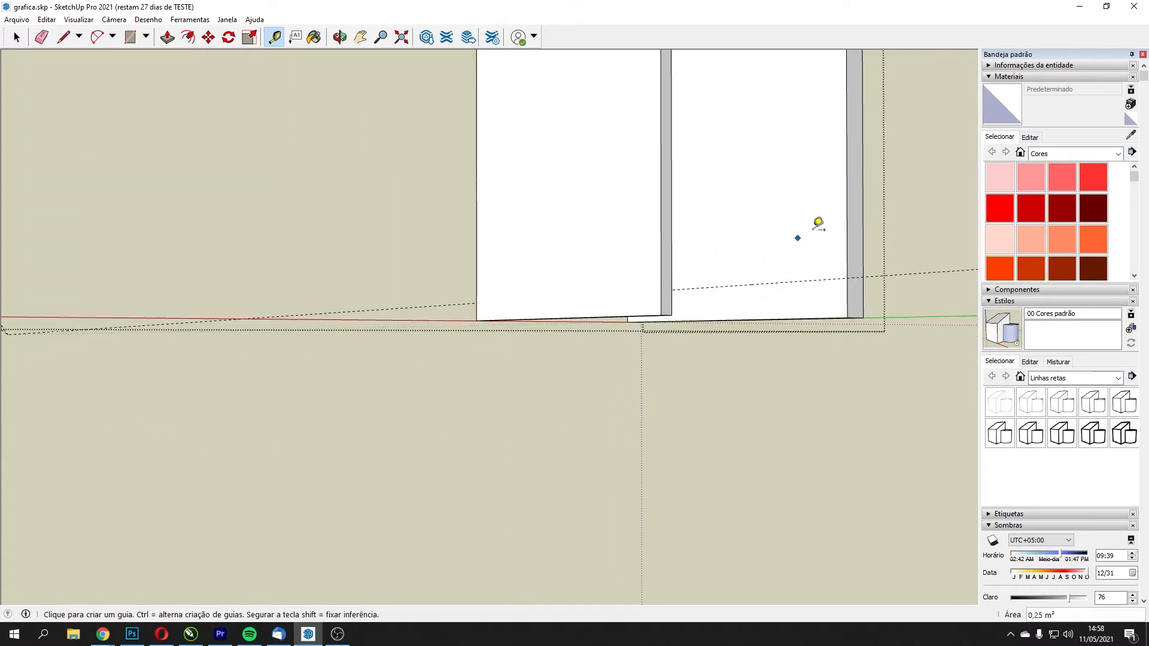
scroll(818, 223, down, 4)
- Draw a narrow rectangle just below the guide, running from front to back across that side panel's inner face
click(130, 37)
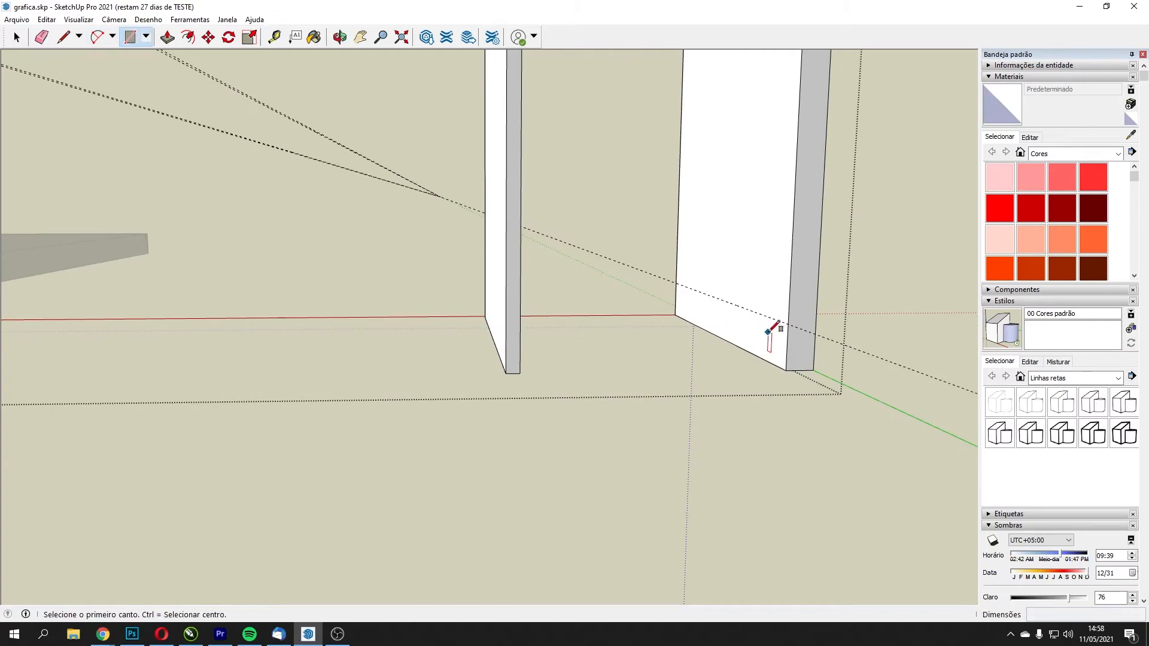
click(787, 323)
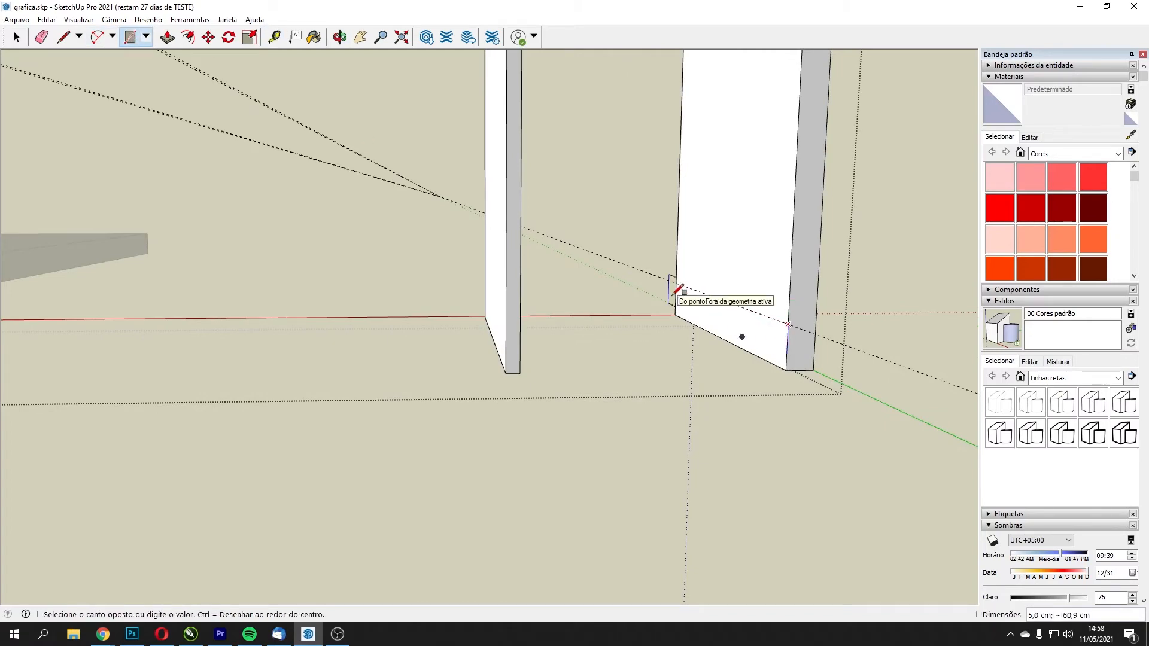
click(678, 296)
- Place a guide above the base edge on the inner face of the opposite side panel, parallel to that edge
middle_drag(628, 293, 556, 274)
shift+middle_drag(326, 295, 446, 304)
scroll(511, 302, down, 2)
scroll(568, 304, up, 2)
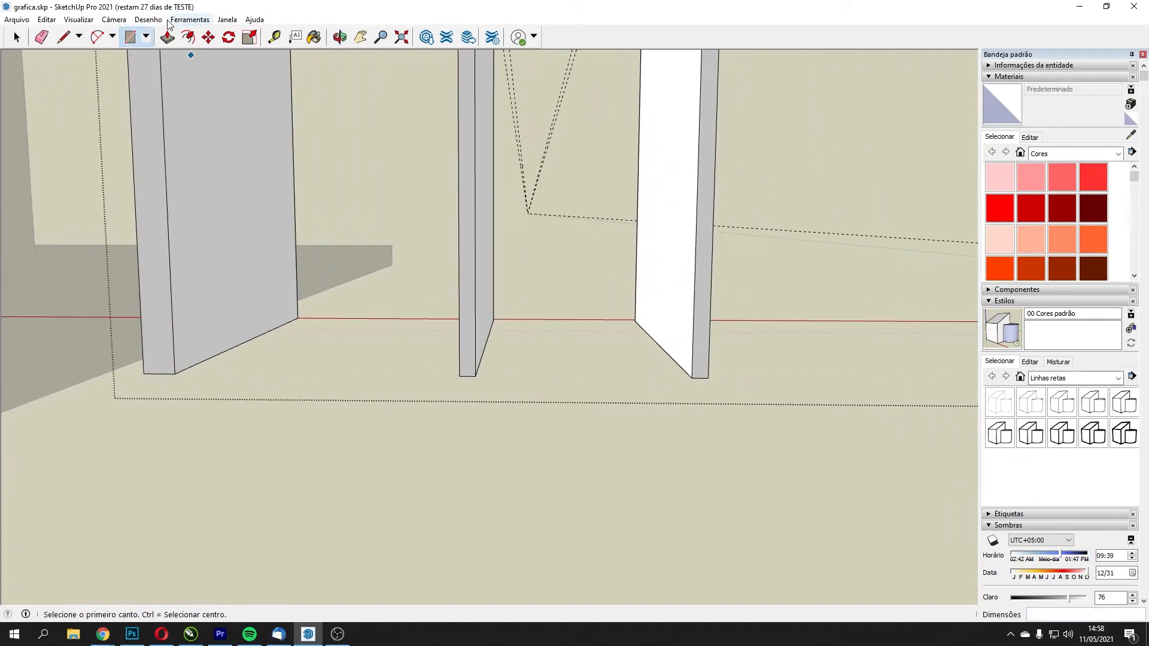
click(274, 37)
click(249, 340)
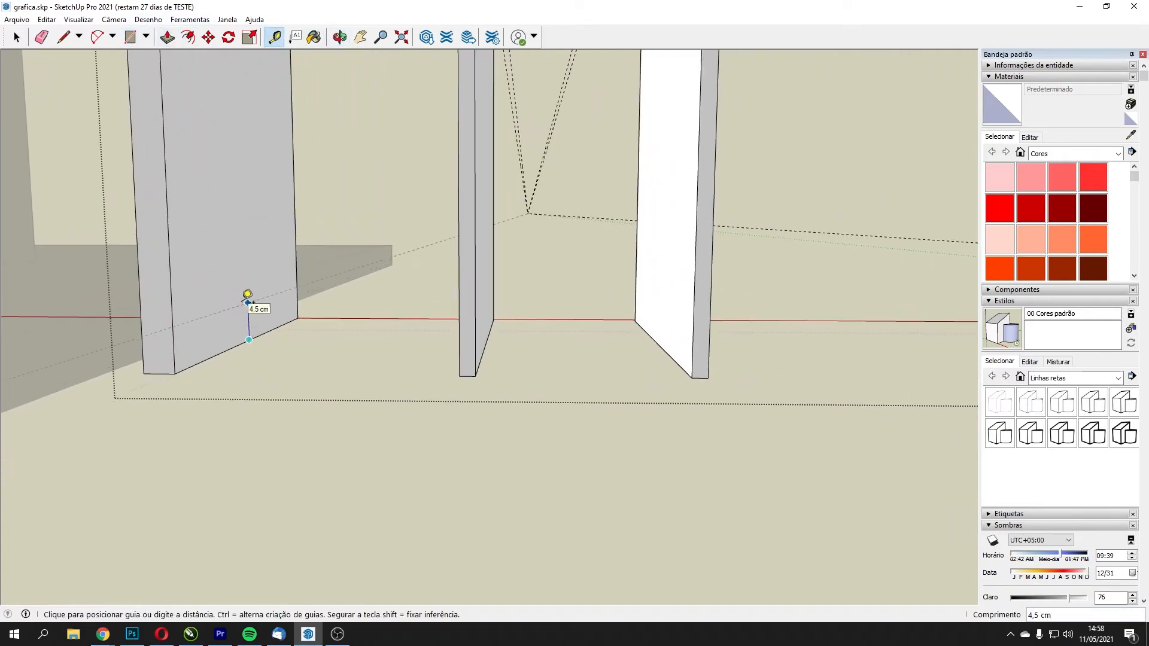
key(Return)
- Draw a narrow rectangle just below the guide across the full depth of the opposite side panel's inner face
click(130, 37)
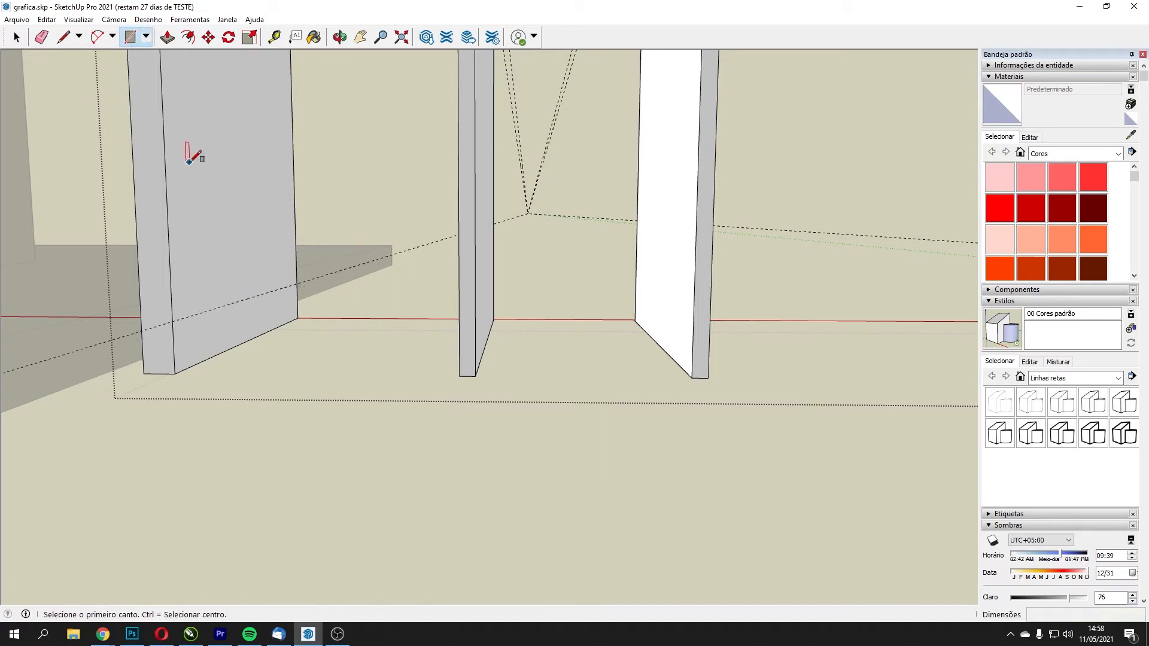
click(297, 283)
click(173, 330)
key(space)
- Push the inner divider's bottom up 11.5 cm and pull the side panel's strip 48.5 cm across to the second divider
middle_drag(377, 299, 390, 262)
click(168, 37)
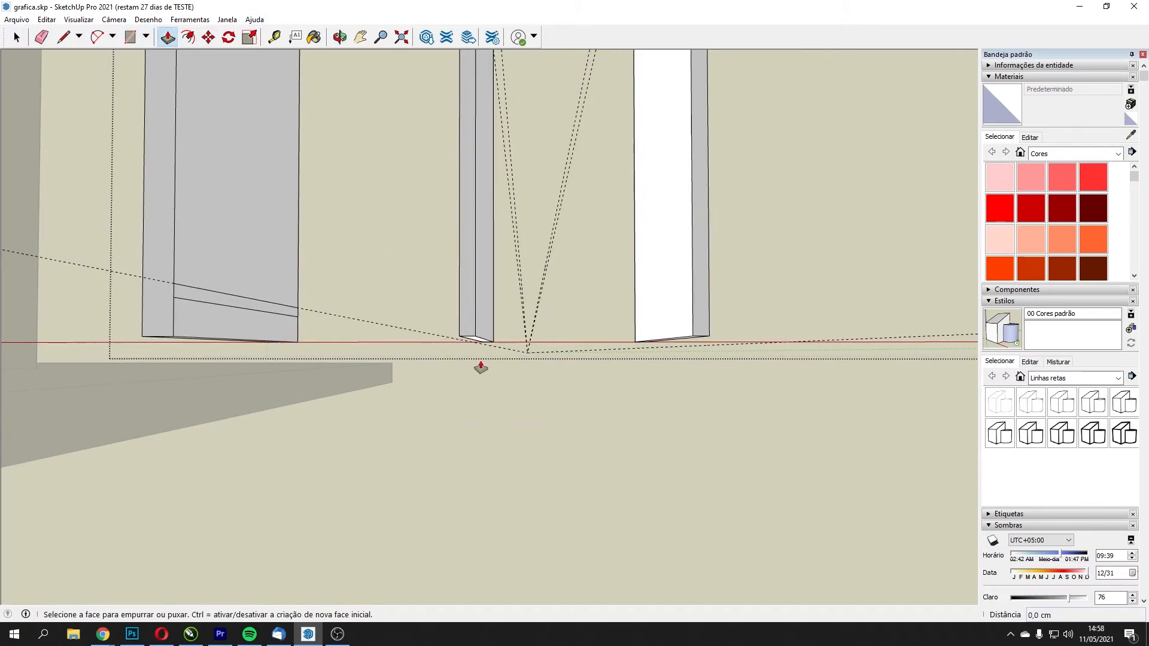
drag(477, 345, 479, 248)
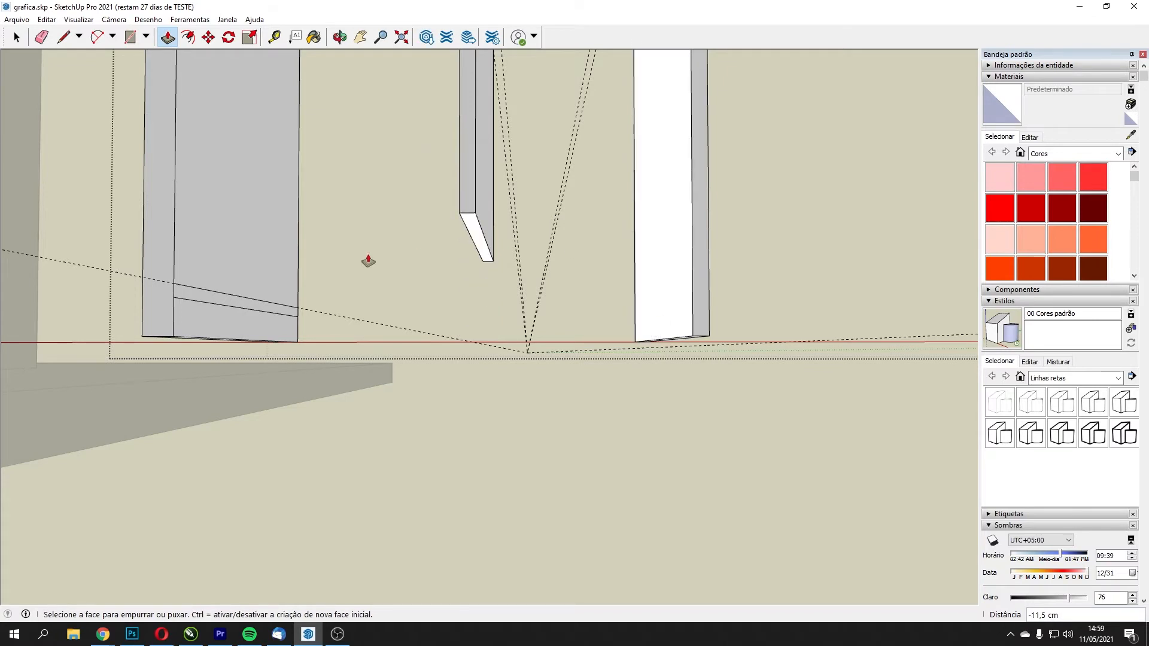
drag(213, 303, 659, 301)
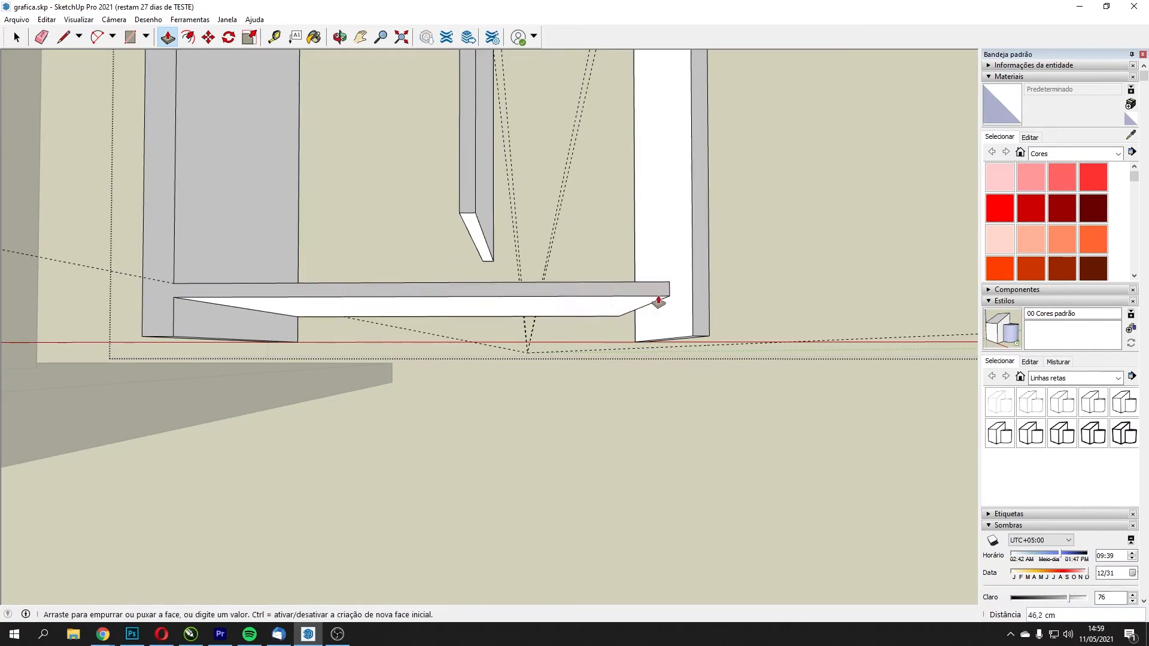
click(693, 290)
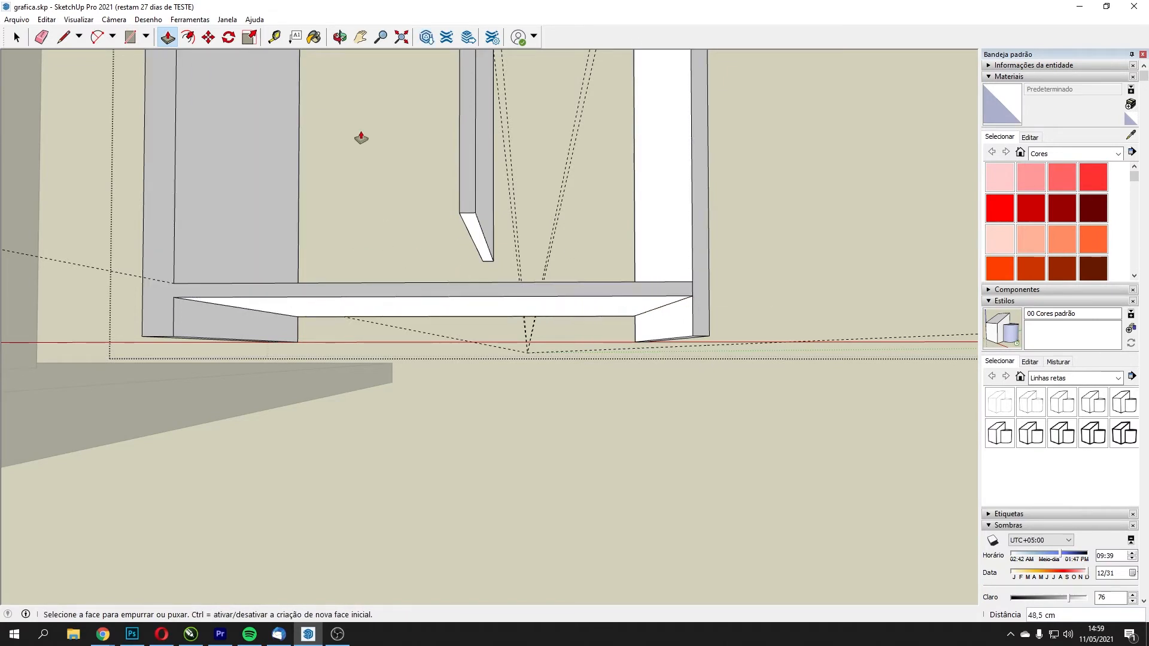
- Place a guide just below the upper front edge of the new bottom shelf, parallel to that edge
click(274, 37)
scroll(456, 296, up, 1)
scroll(458, 294, up, 1)
click(454, 270)
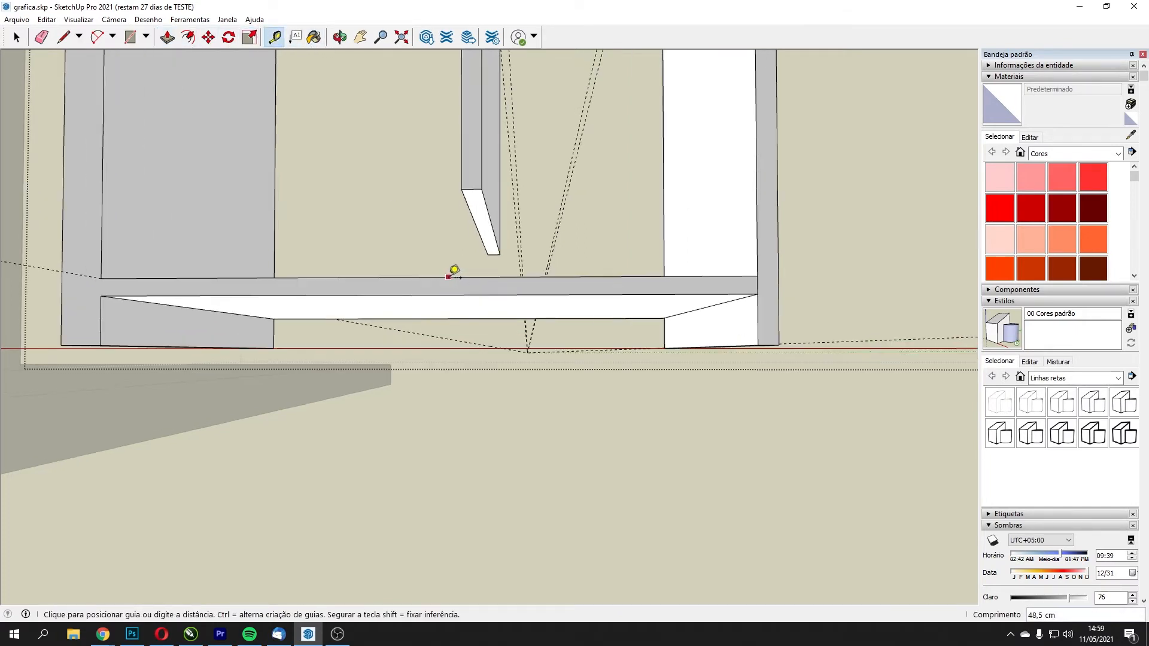
middle_drag(454, 311, 385, 281)
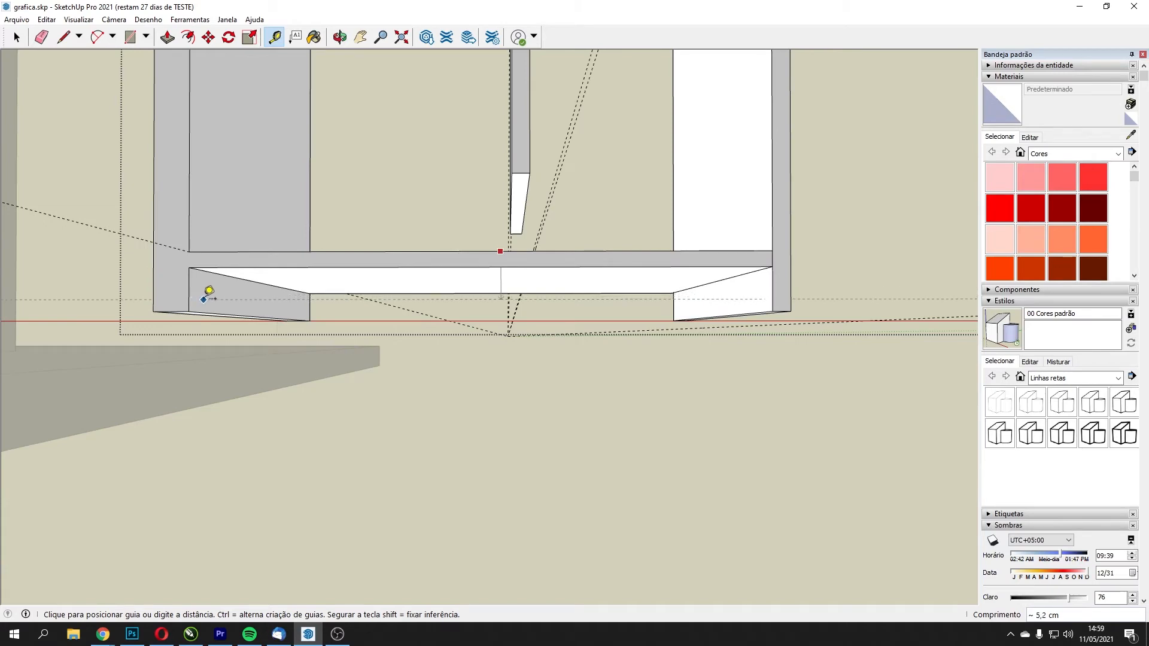
text(5)
key(Return)
- Push the bottom shelf's underside up about 0.2 cm to the guide
middle_drag(405, 285, 506, 283)
click(167, 37)
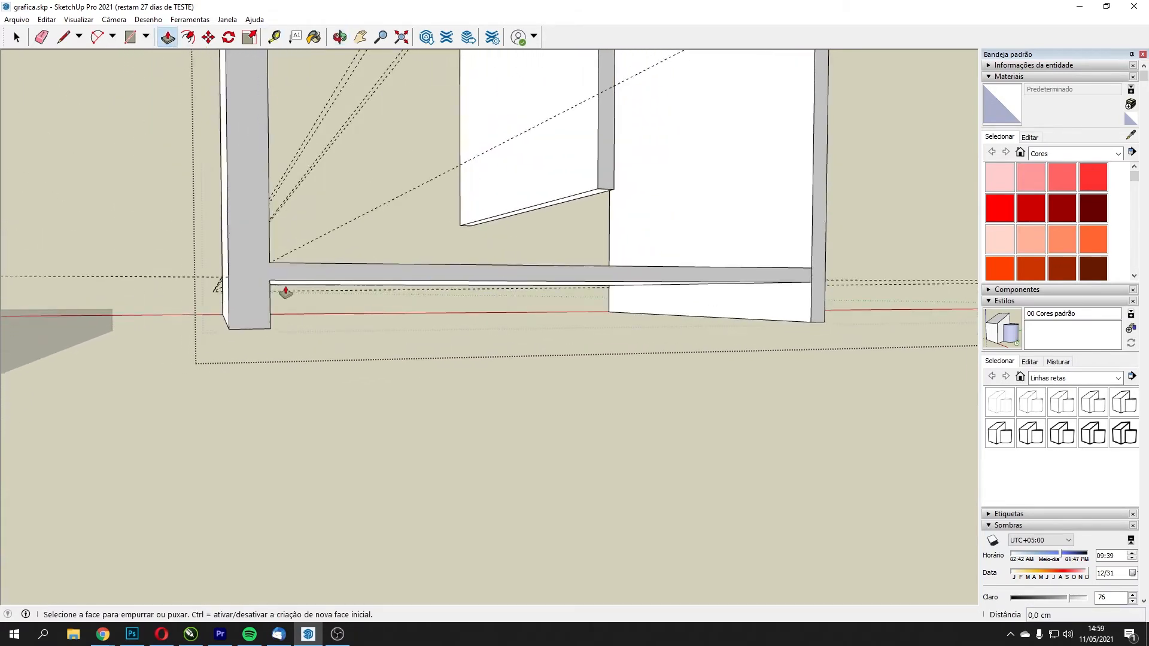
middle_drag(282, 290, 326, 277)
click(297, 185)
click(221, 167)
- Draw the short vertical edge where the bottom shelf's front meets the side panel's front
middle_drag(506, 209, 510, 293)
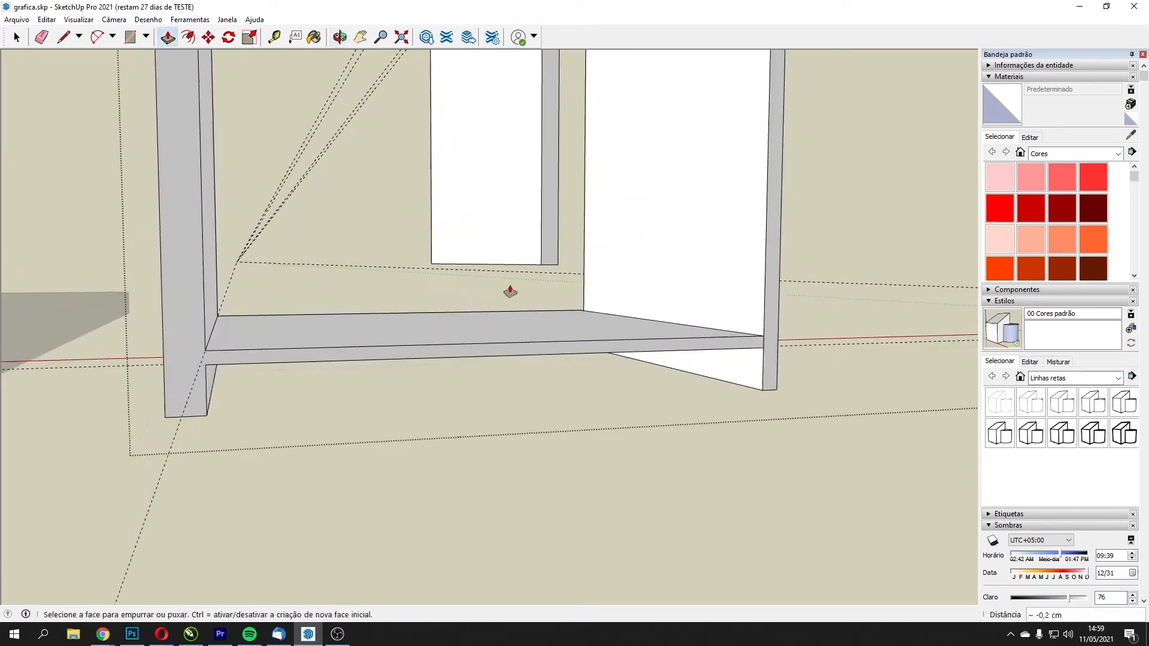
click(64, 37)
click(205, 350)
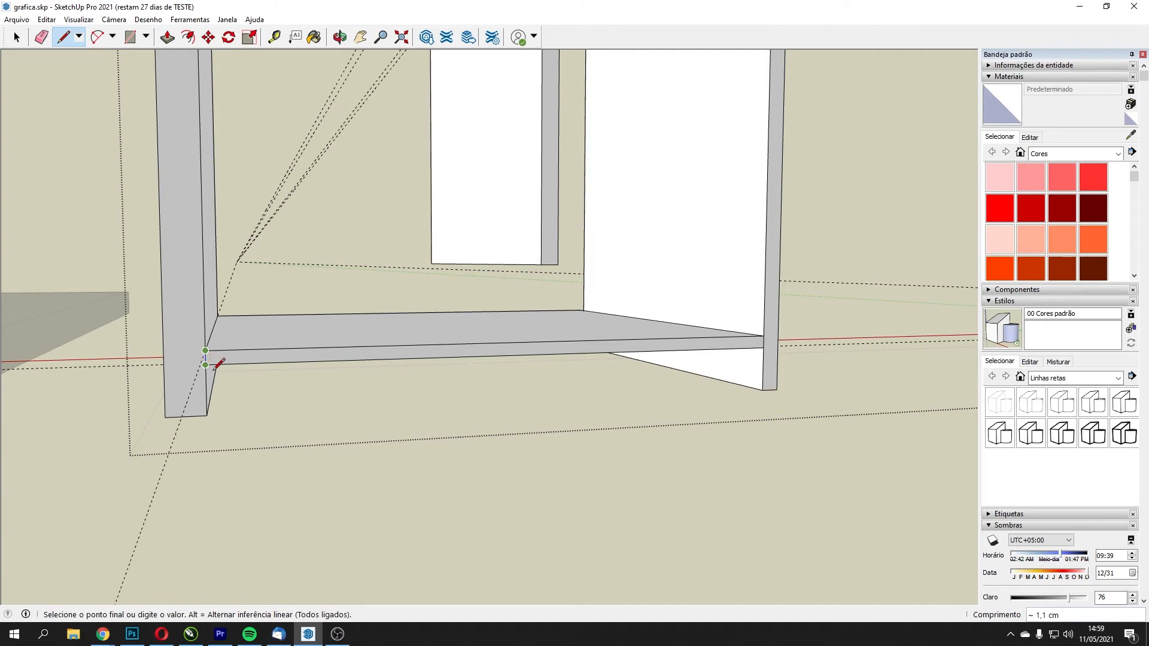
middle_drag(564, 352, 608, 320)
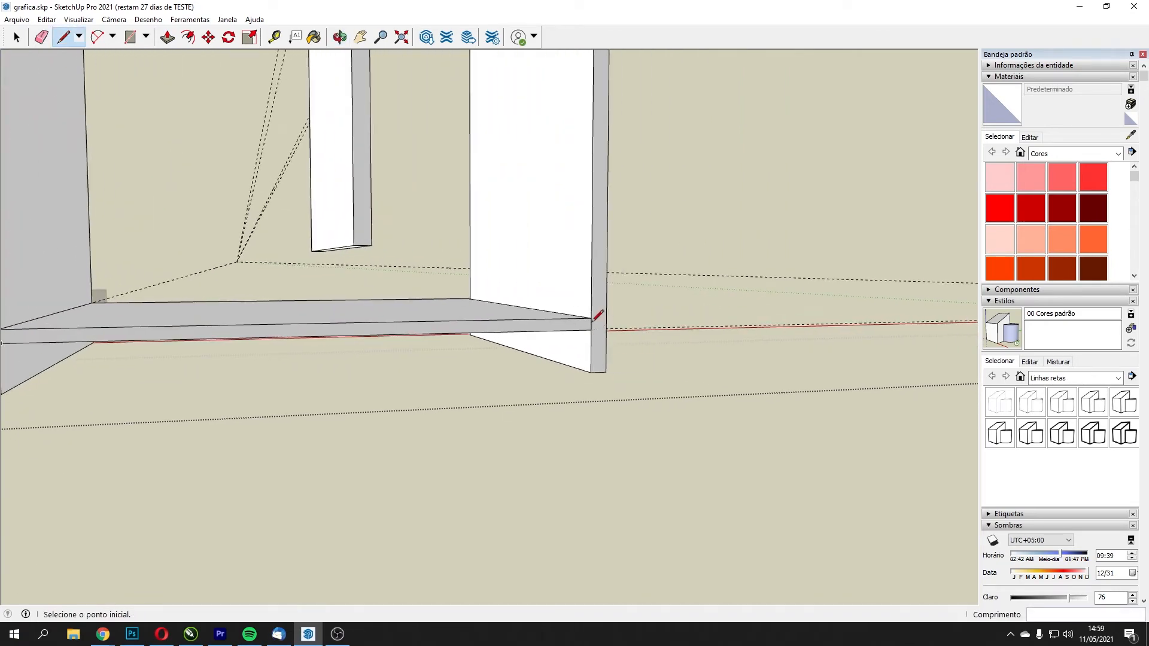
- Pull the shortened divider's bottom face down through the bottom shelf to the base of the neighbouring divider
scroll(487, 259, down, 2)
scroll(440, 217, down, 2)
click(167, 37)
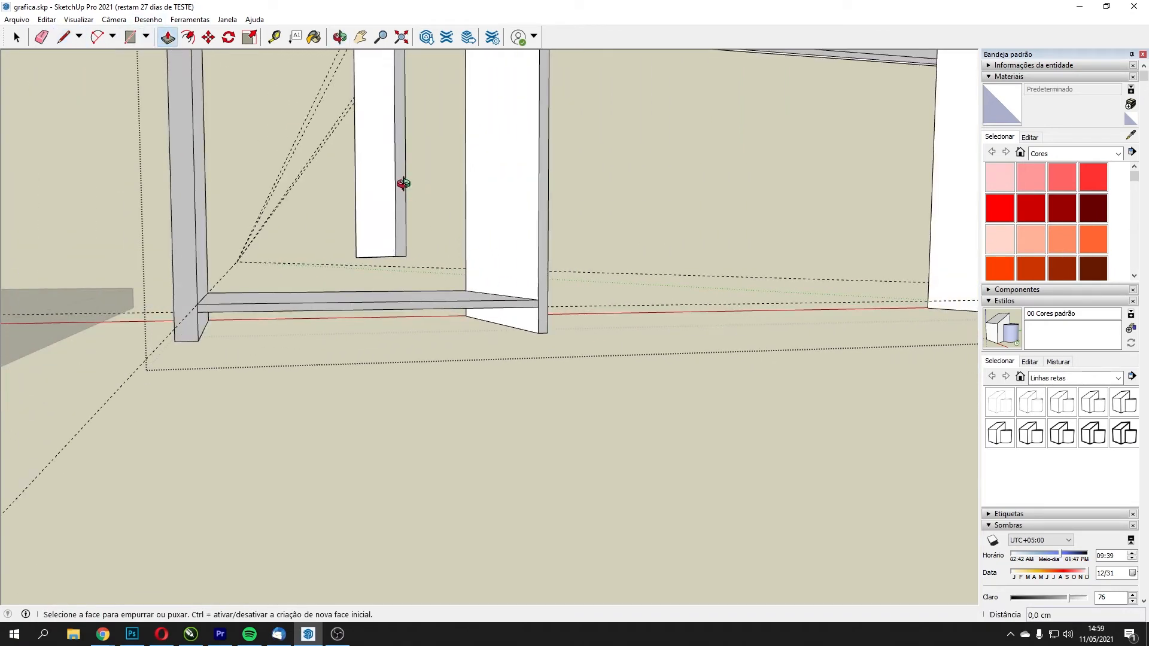
middle_drag(406, 195, 376, 220)
click(391, 255)
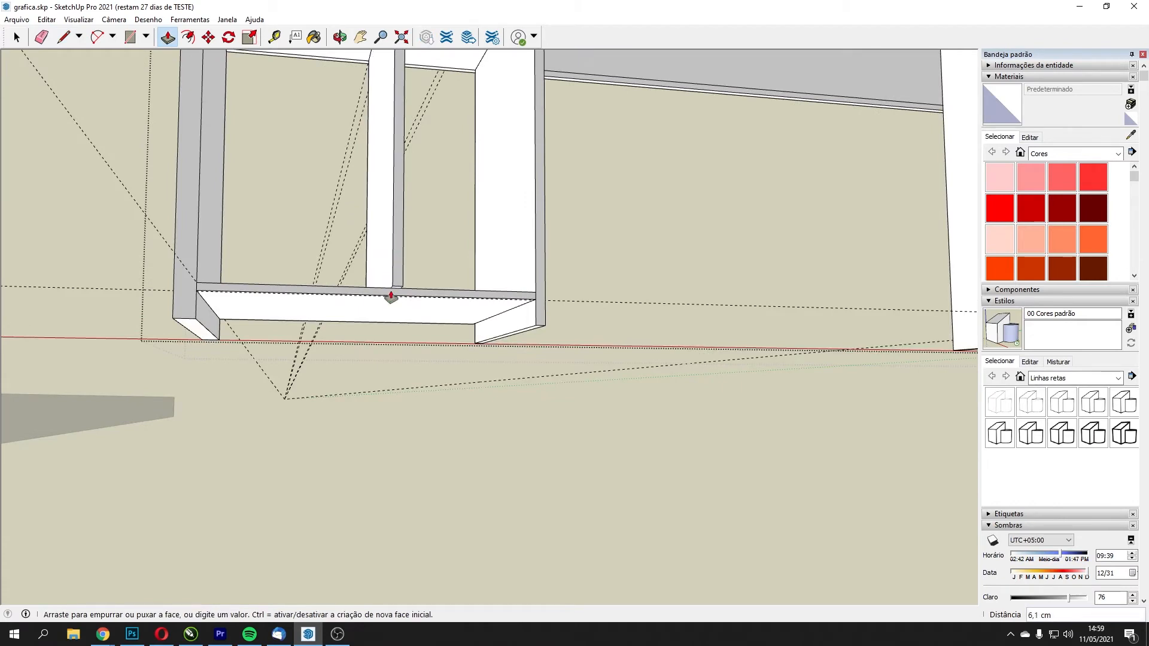
click(502, 338)
- Draw a rectangle of 1.5 by about 1.1 cm where the divider's front crosses the bottom shelf's front
middle_drag(501, 334, 377, 285)
scroll(510, 316, up, 4)
middle_drag(308, 280, 440, 249)
click(130, 37)
scroll(473, 257, up, 5)
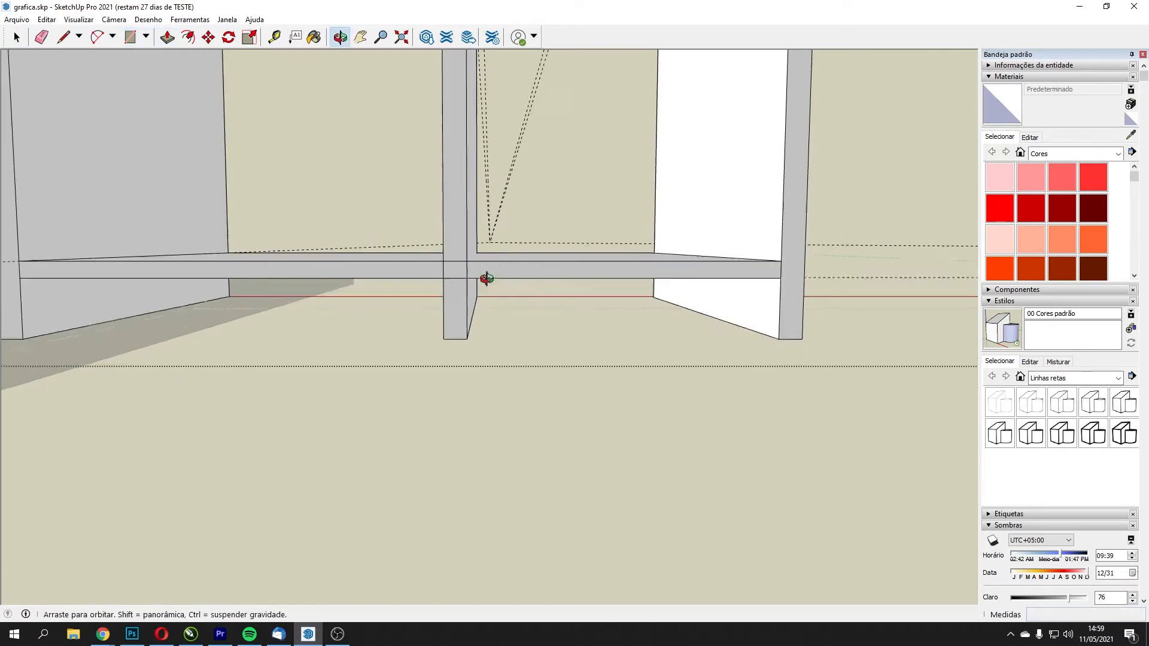
click(449, 229)
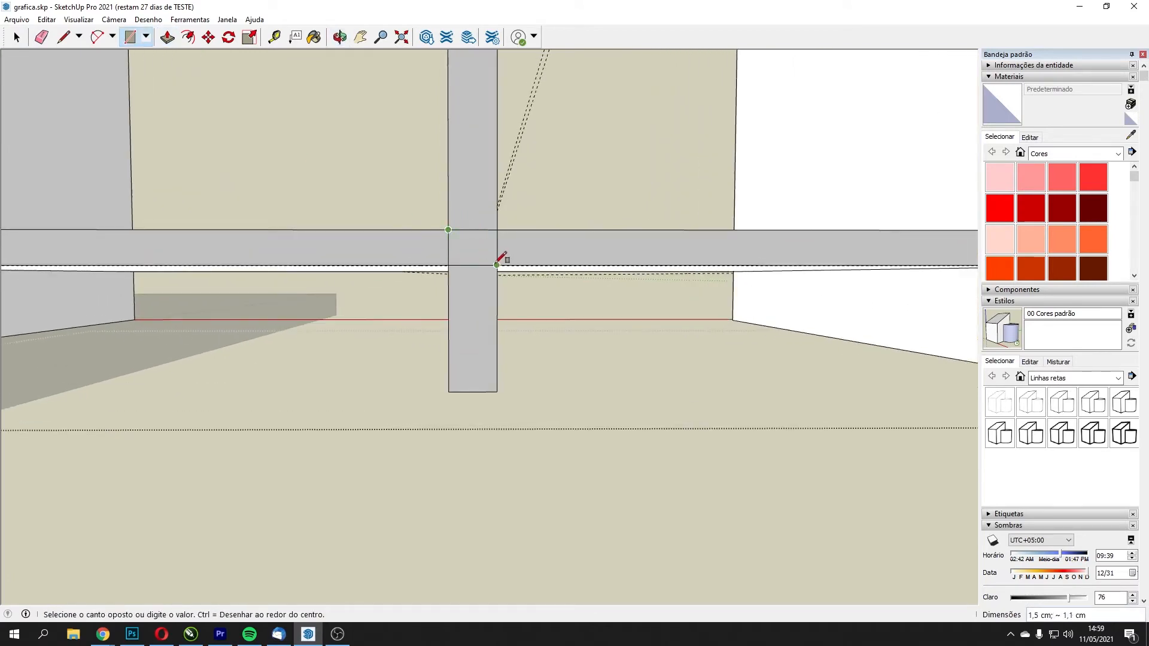
click(151, 21)
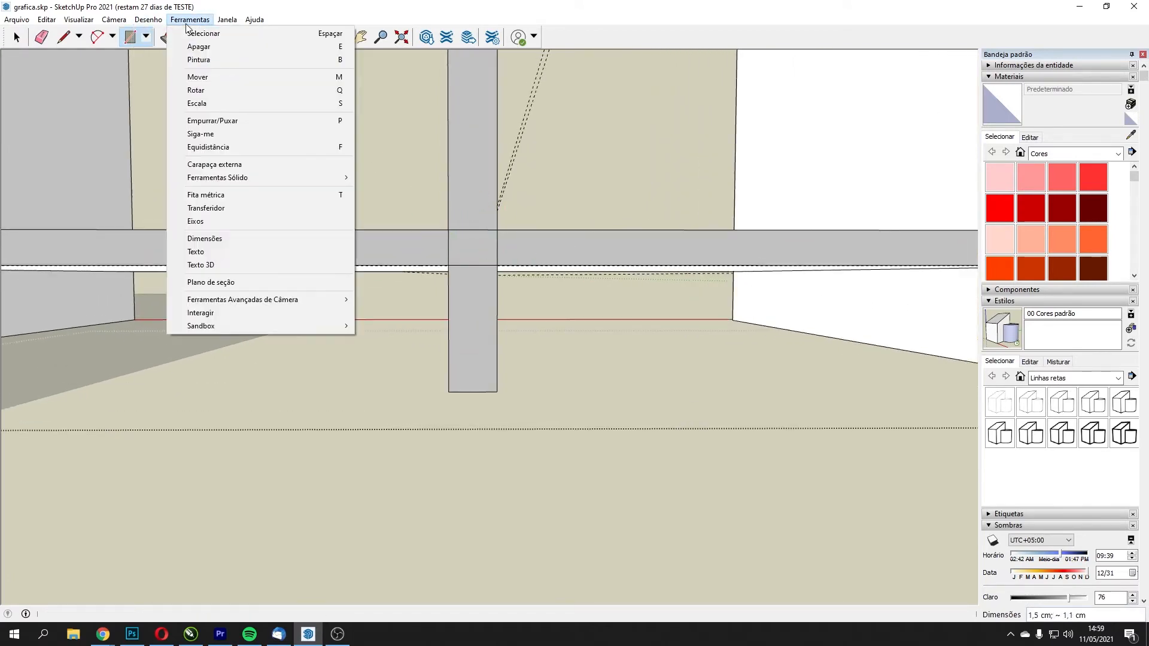
click(264, 6)
- Try to erase the bottom shelf's edges across the divider's front and undo the recent changes to divider and shelf
click(167, 38)
middle_drag(440, 281, 479, 266)
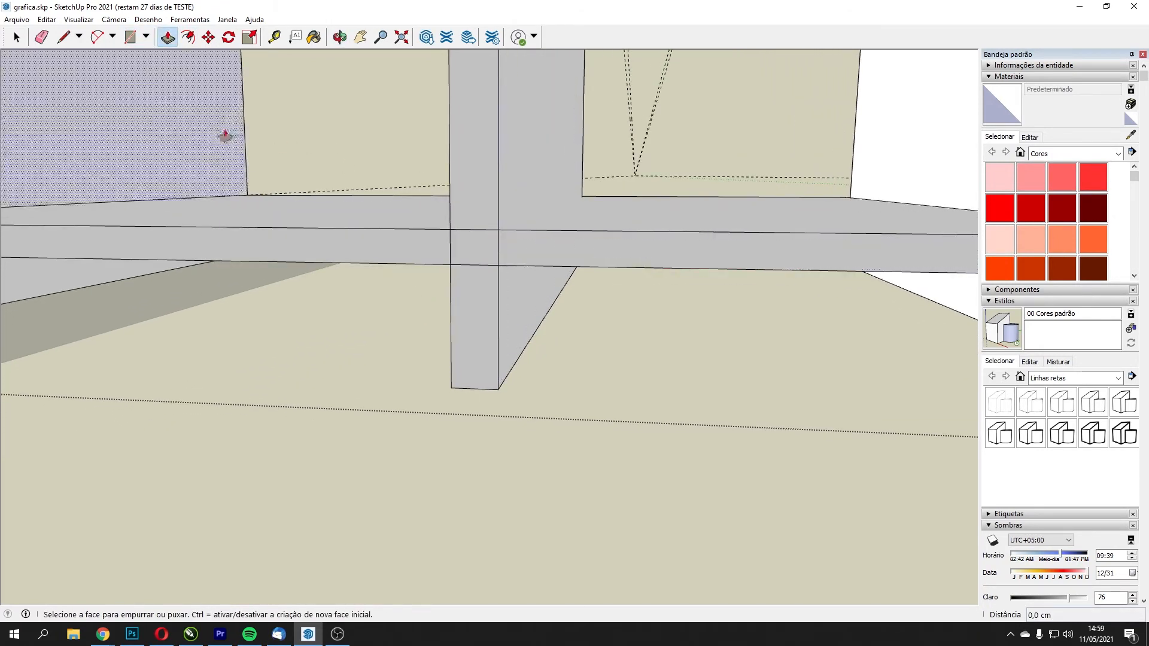
key(e)
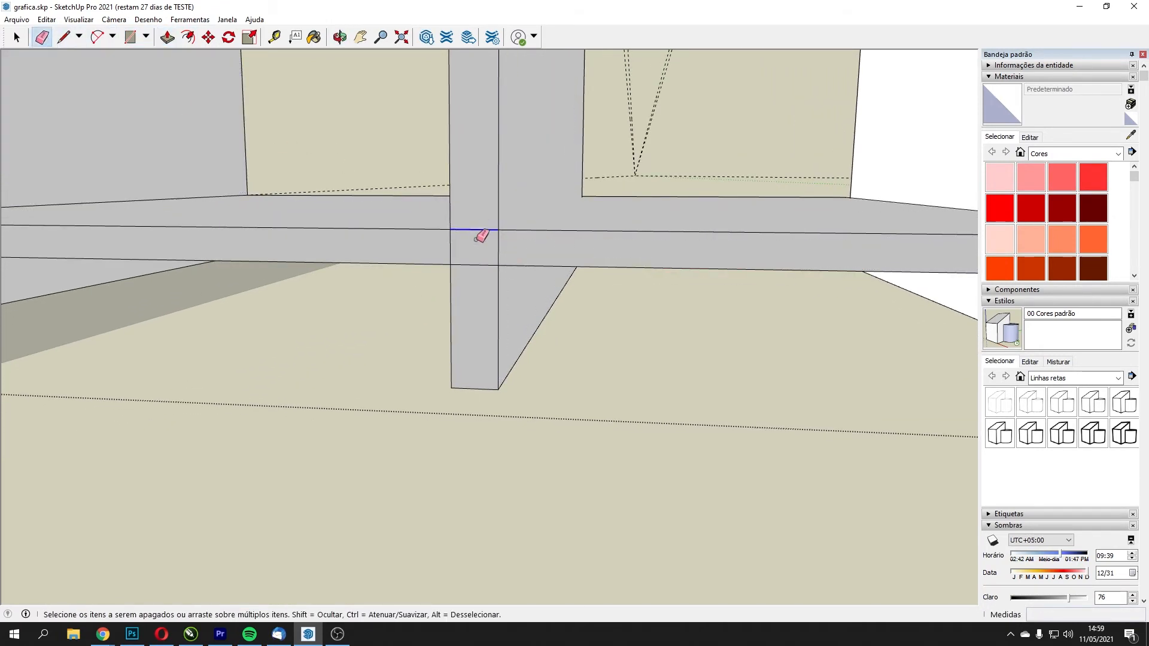
drag(476, 269, 477, 278)
key(ctrl+z)
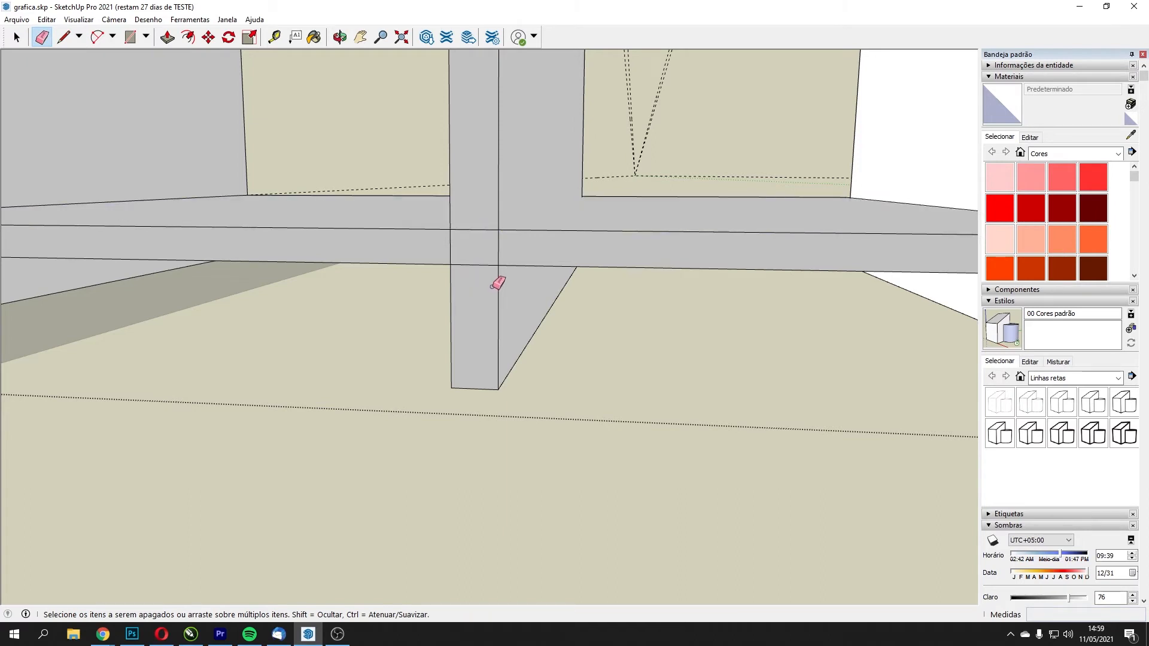
click(494, 285)
- Return the divider to full length by 11.5 cm and rebuild the bottom shelf from the side panel only up to that divider
key(space)
scroll(784, 244, down, 3)
click(753, 250)
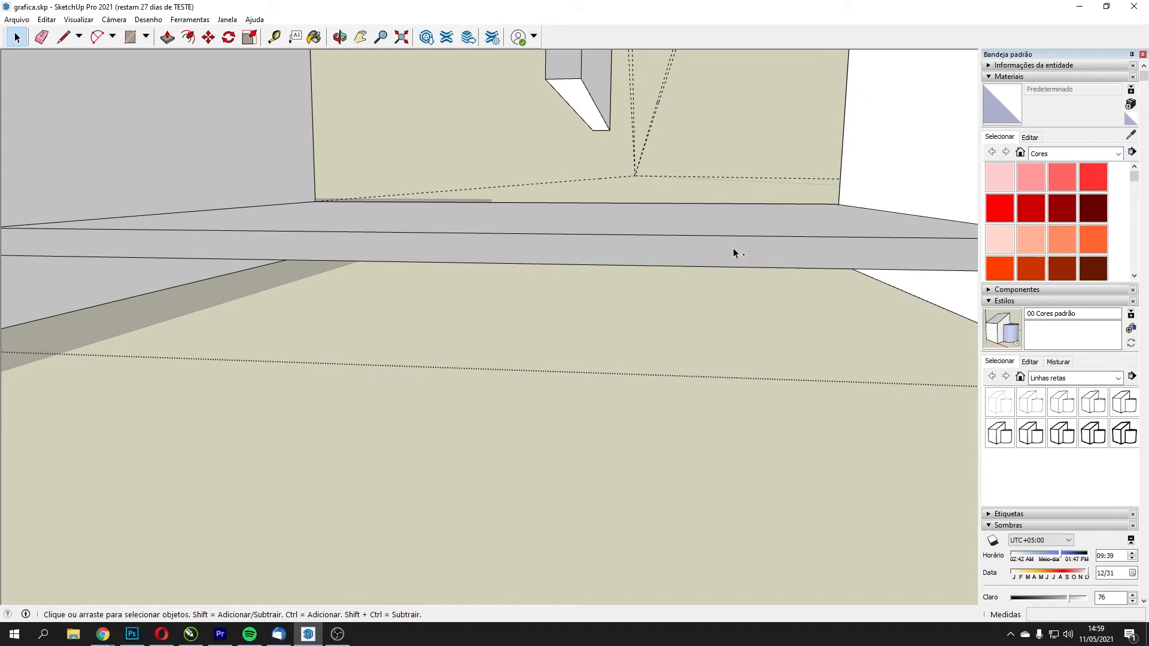
key(Delete)
click(168, 37)
drag(263, 220, 172, 297)
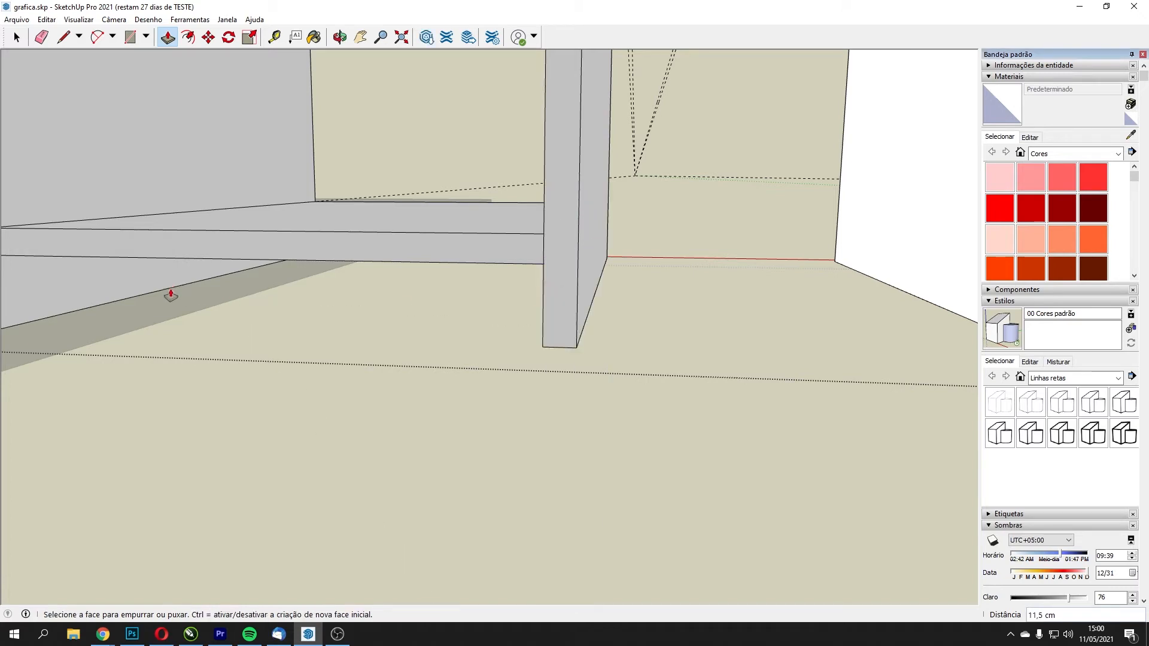
- Draw a rectangle on the divider's other face at the bottom shelf's level and pull it across to the second divider
click(129, 37)
scroll(658, 215, up, 4)
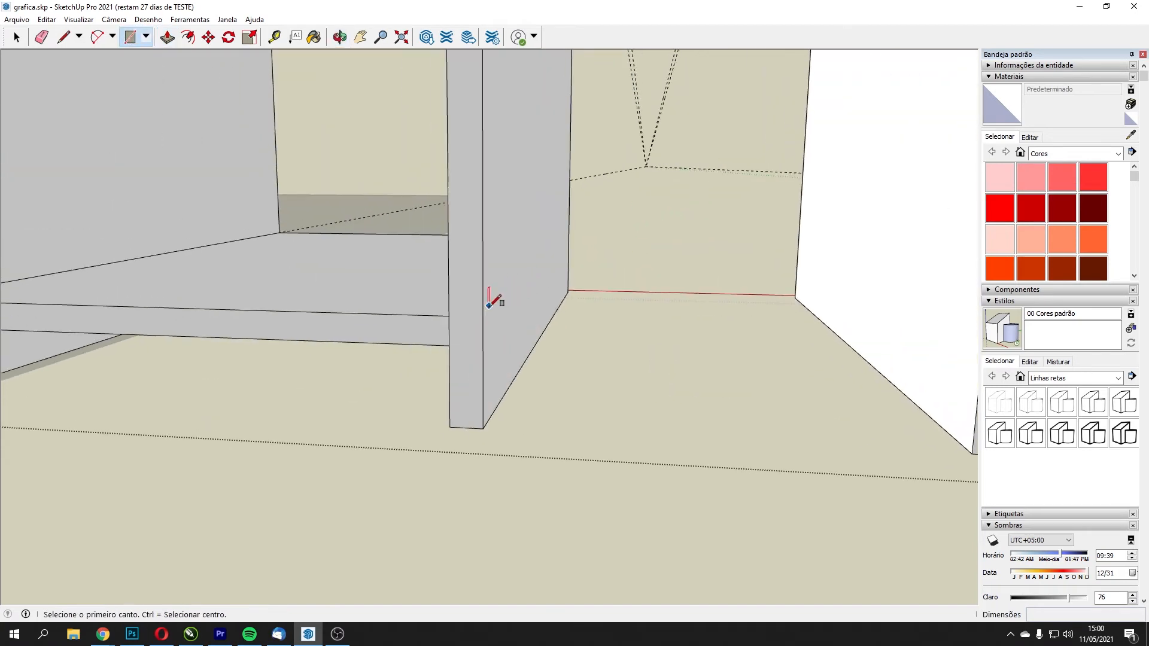
click(483, 316)
click(568, 276)
click(167, 37)
drag(496, 326, 965, 304)
- Push the underside of the new shelf section up about 1.8 cm to match the neighbouring section's thickness
middle_drag(965, 304, 636, 208)
drag(513, 405, 439, 357)
click(439, 352)
click(169, 43)
middle_drag(471, 364, 634, 388)
scroll(641, 383, down, 7)
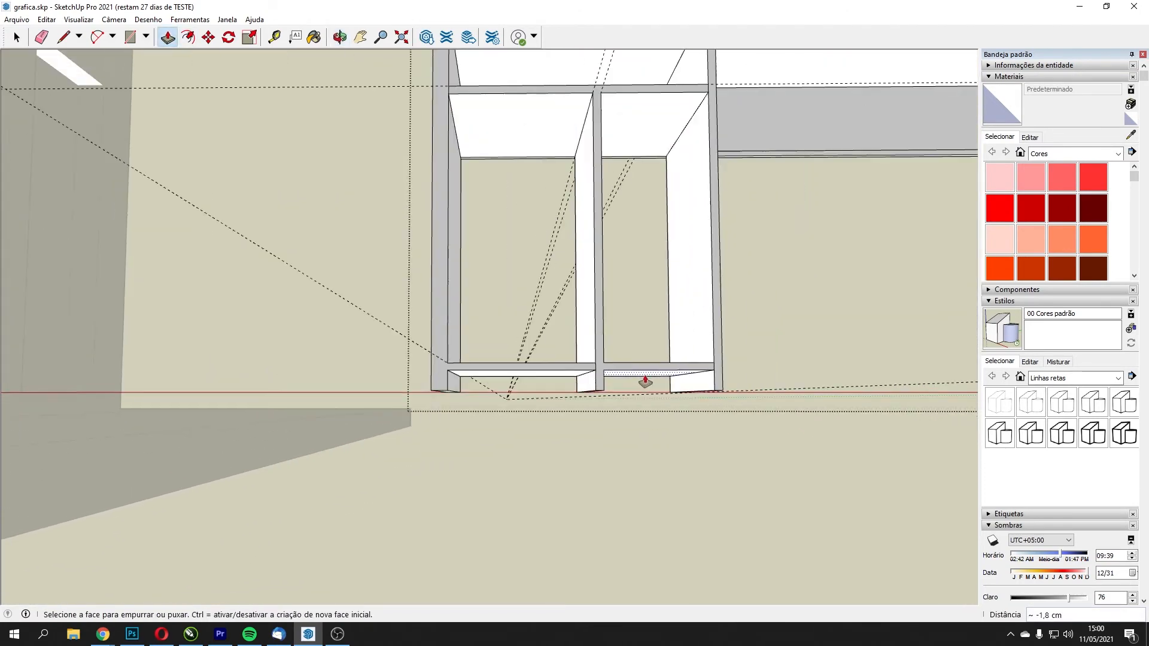
- Pull the bottom shelf profile in the single end compartment about 28.5 cm across from the side panel to the divider
middle_drag(418, 341, 769, 407)
scroll(877, 431, up, 1)
click(931, 473)
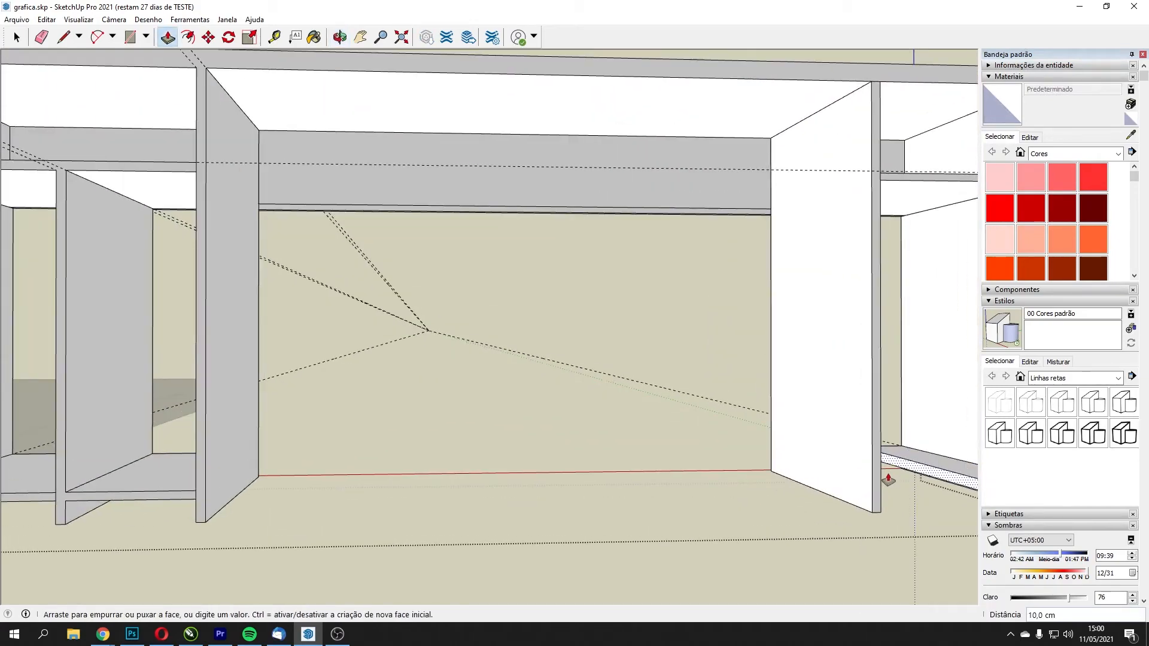
click(880, 477)
- Place a guide 1.5 cm below the upper front edge of the single compartment's bottom shelf
scroll(635, 477, down, 6)
middle_drag(680, 471, 715, 375)
scroll(623, 443, up, 3)
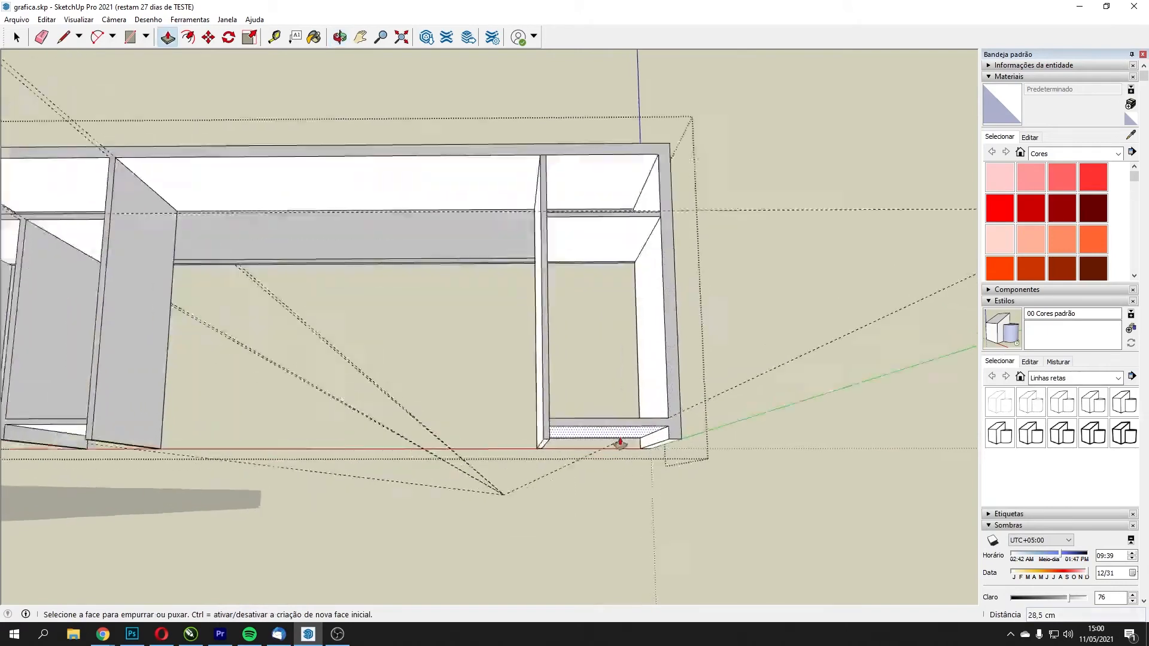
scroll(622, 443, up, 4)
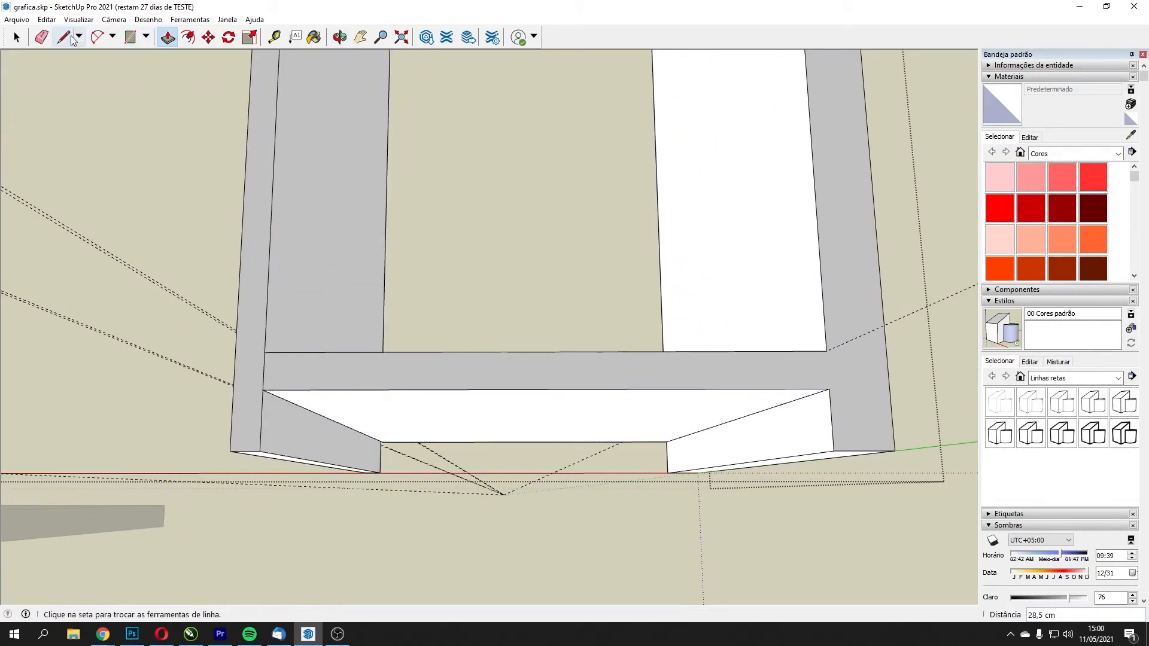
click(275, 37)
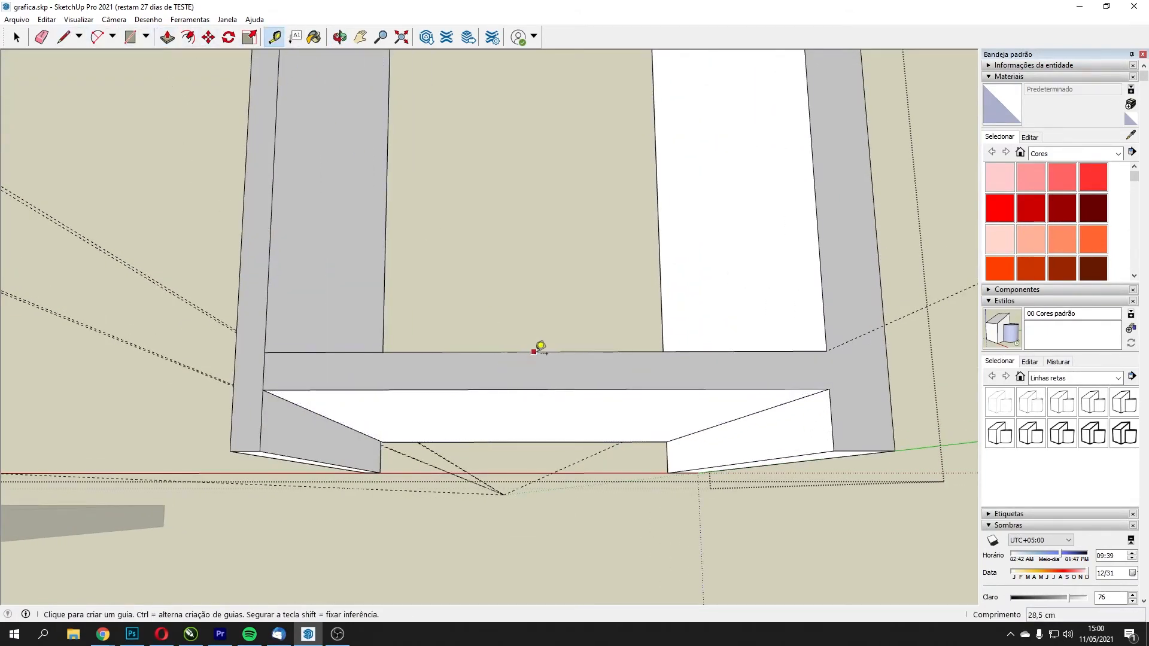
click(535, 352)
mouse_move(543, 376)
middle_down()
mouse_move(533, 403)
mouse_move(547, 396)
middle_up()
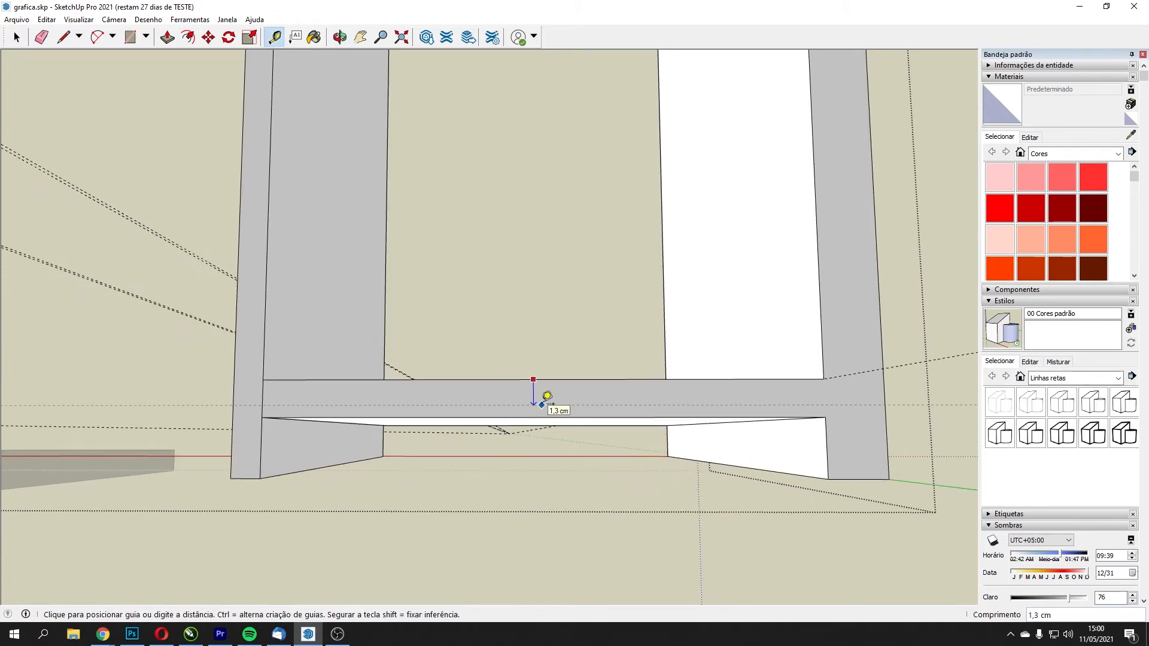
text(1,5)
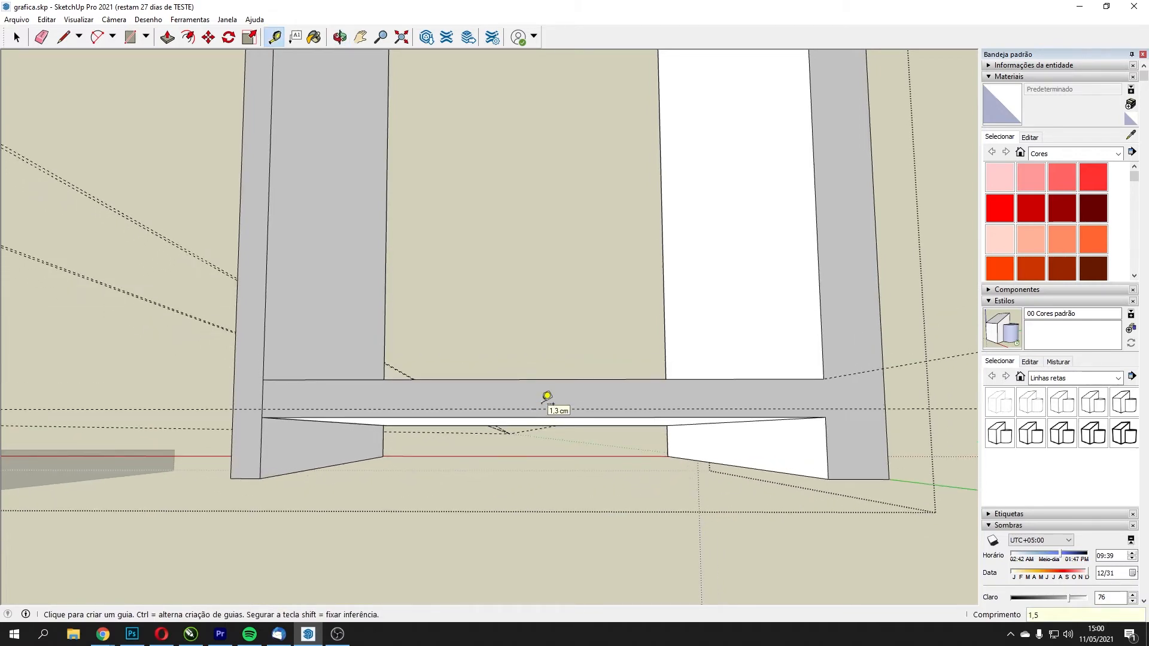
- Push the underside of the single compartment's bottom shelf up about 0.4 cm to the guide
click(167, 37)
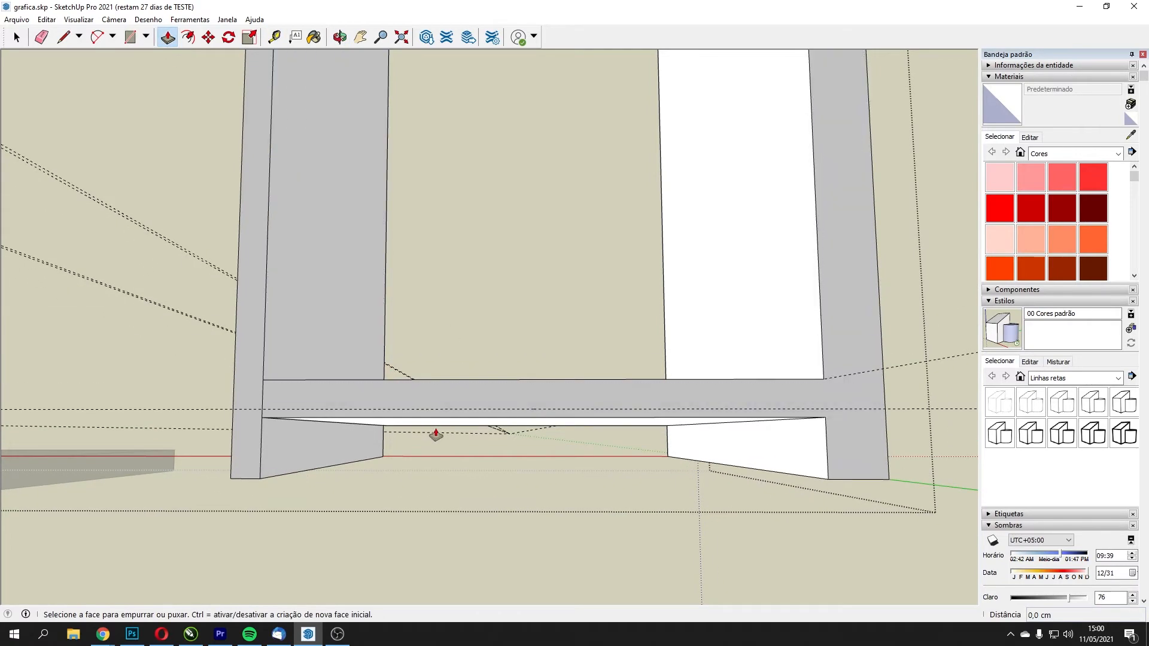
click(435, 423)
click(430, 413)
scroll(378, 379, down, 5)
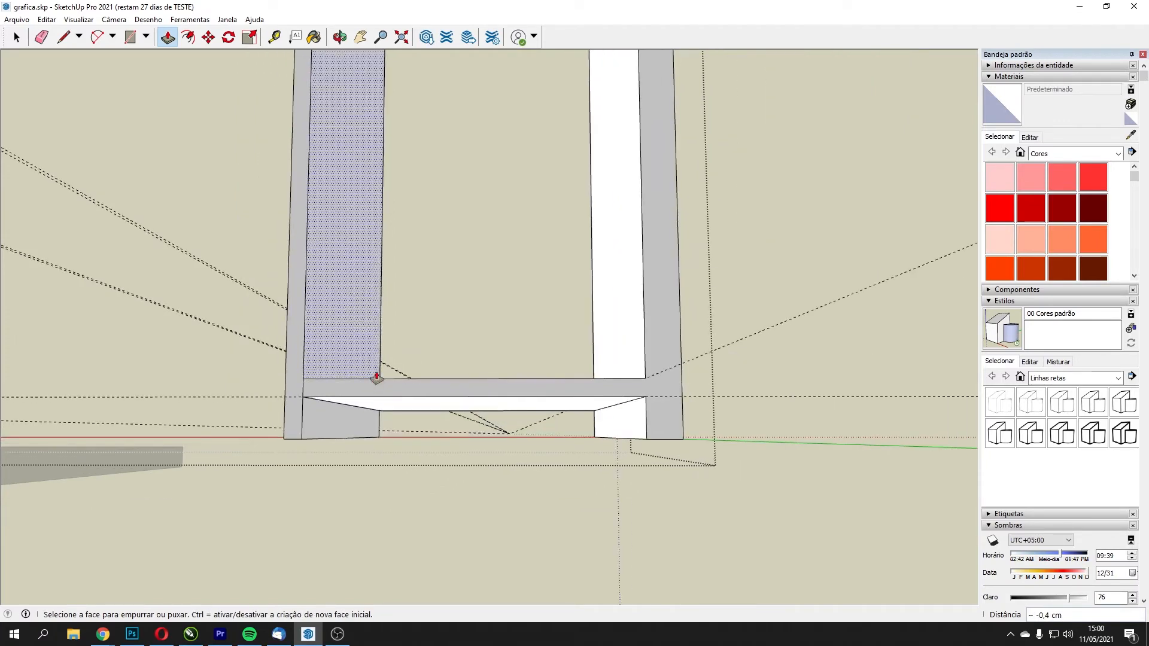
- Push the undersides of both bottom shelf sections in the double end compartment to the same guide level
shift+middle_drag(363, 381, 682, 376)
shift+middle_drag(417, 381, 719, 379)
shift+middle_drag(370, 382, 671, 386)
scroll(674, 392, up, 2)
scroll(683, 377, up, 6)
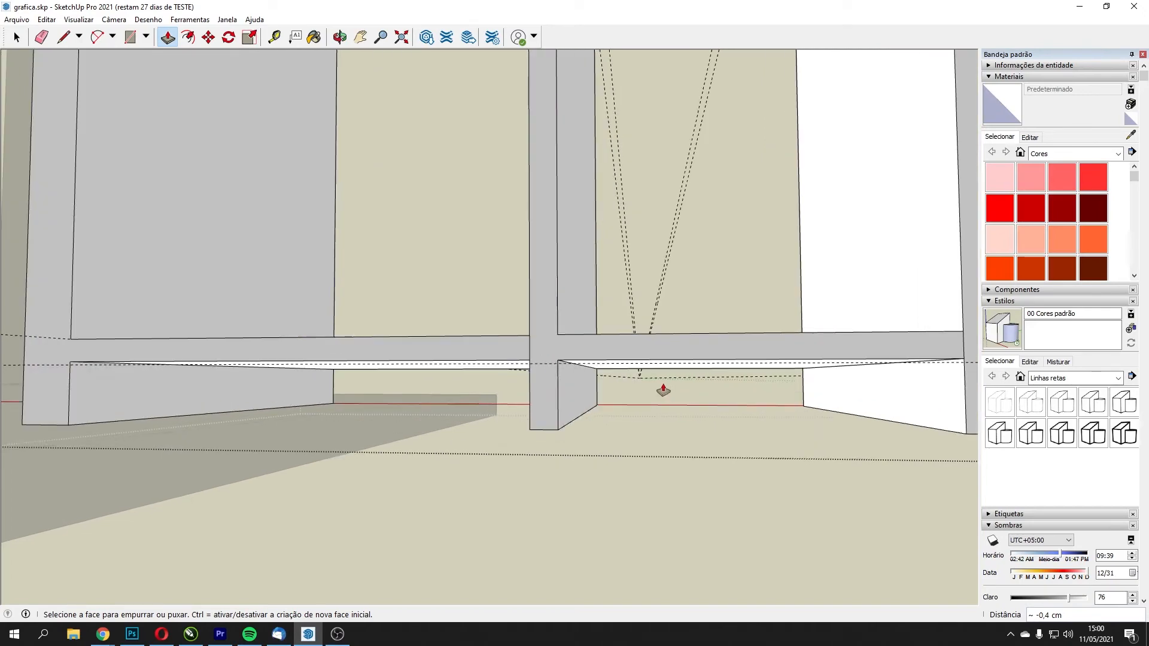
middle_drag(612, 371, 538, 328)
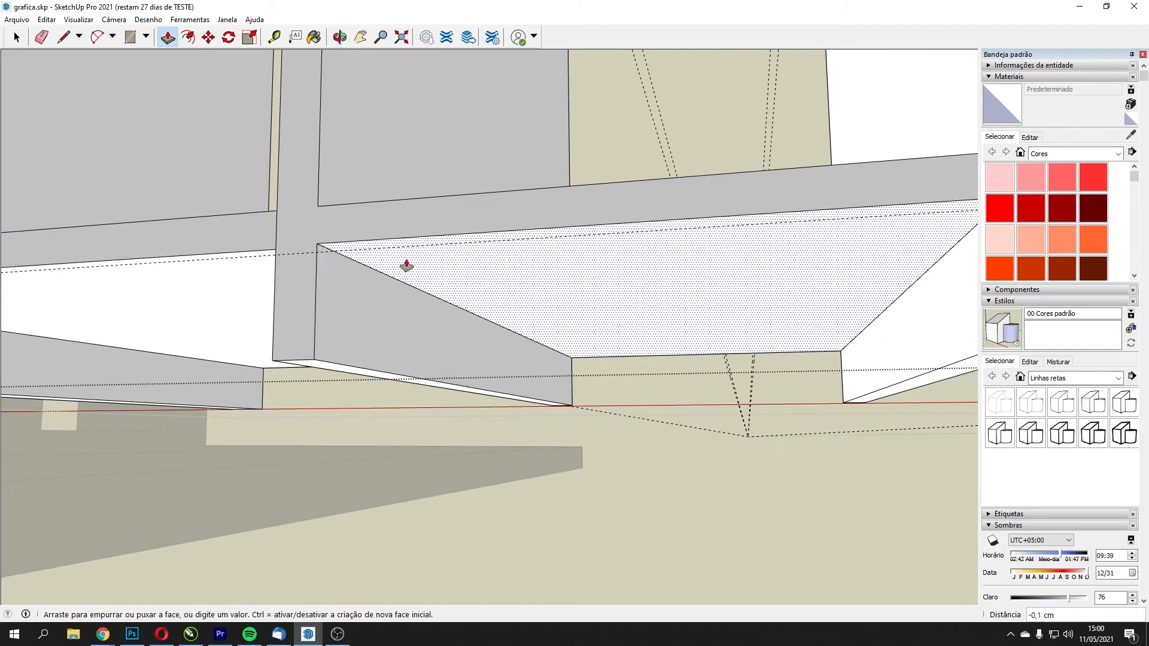
middle_drag(351, 254, 277, 273)
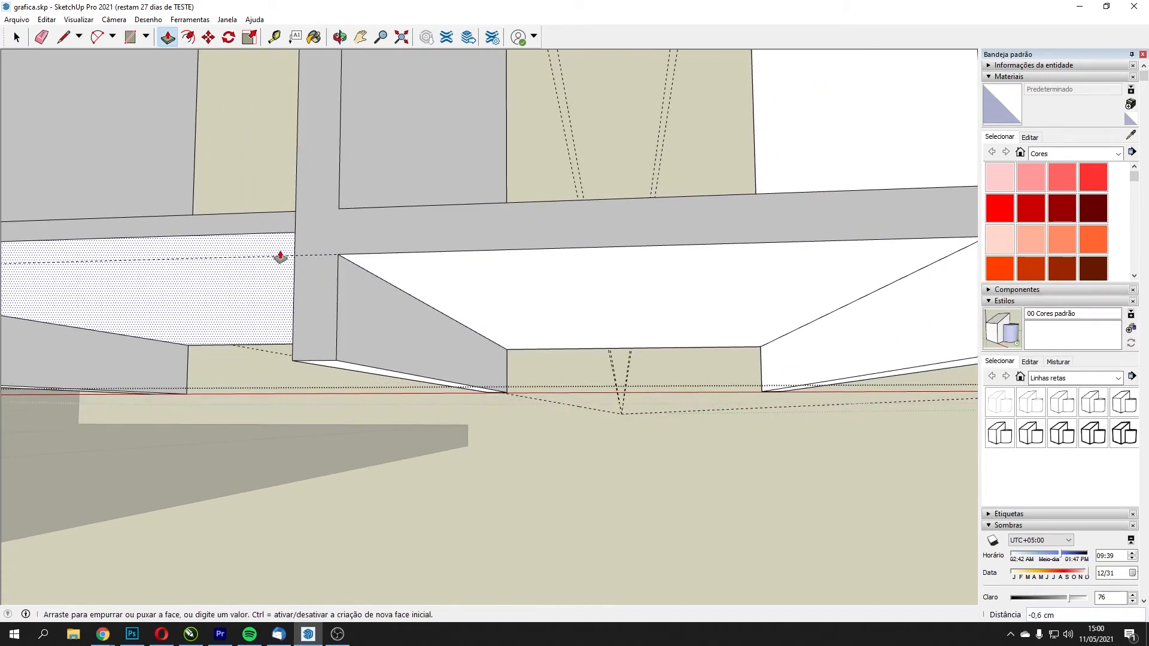
scroll(359, 260, down, 8)
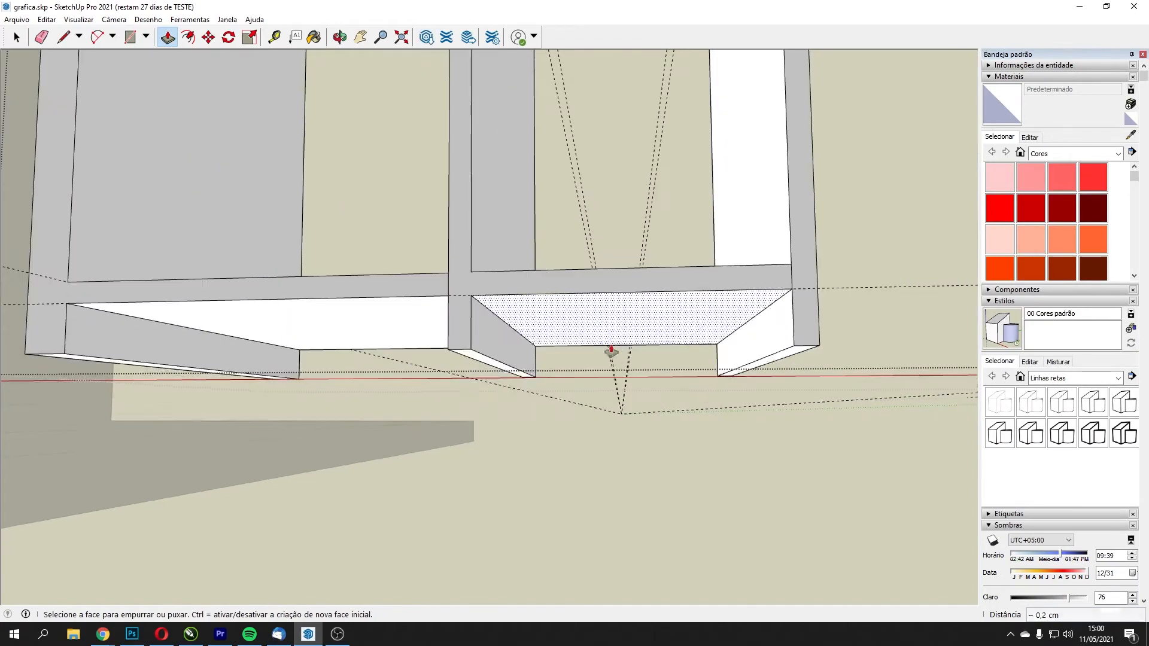
middle_drag(444, 230, 579, 377)
middle_drag(677, 399, 449, 138)
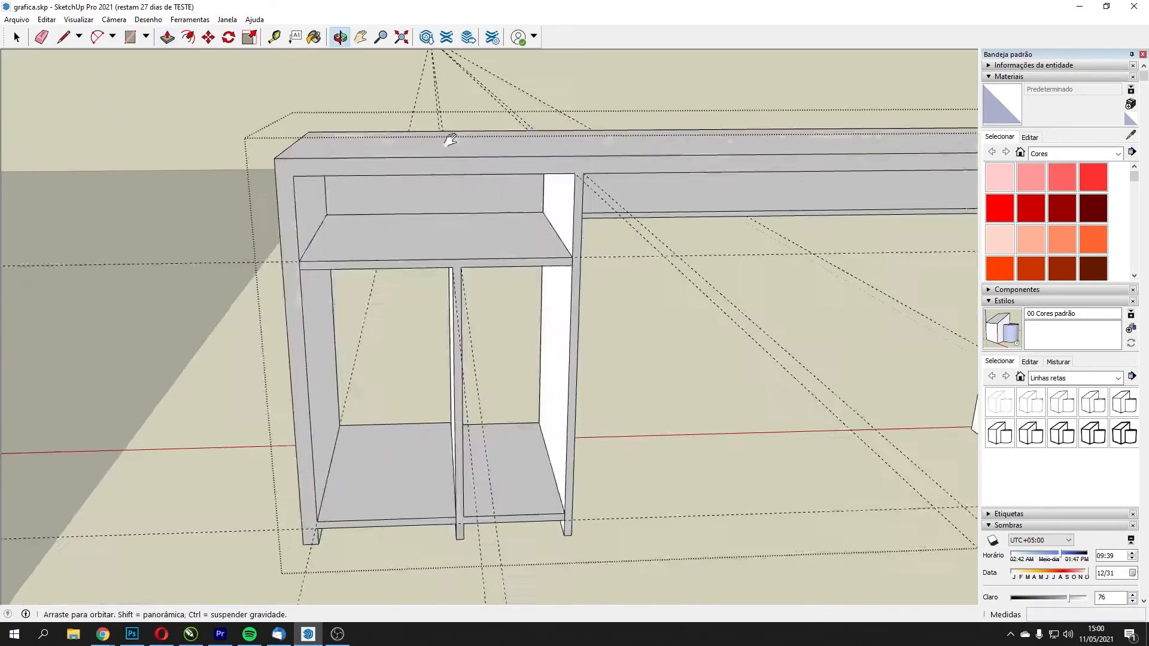
shift+middle_drag(575, 291, 487, 202)
shift+middle_drag(667, 389, 513, 319)
click(268, 322)
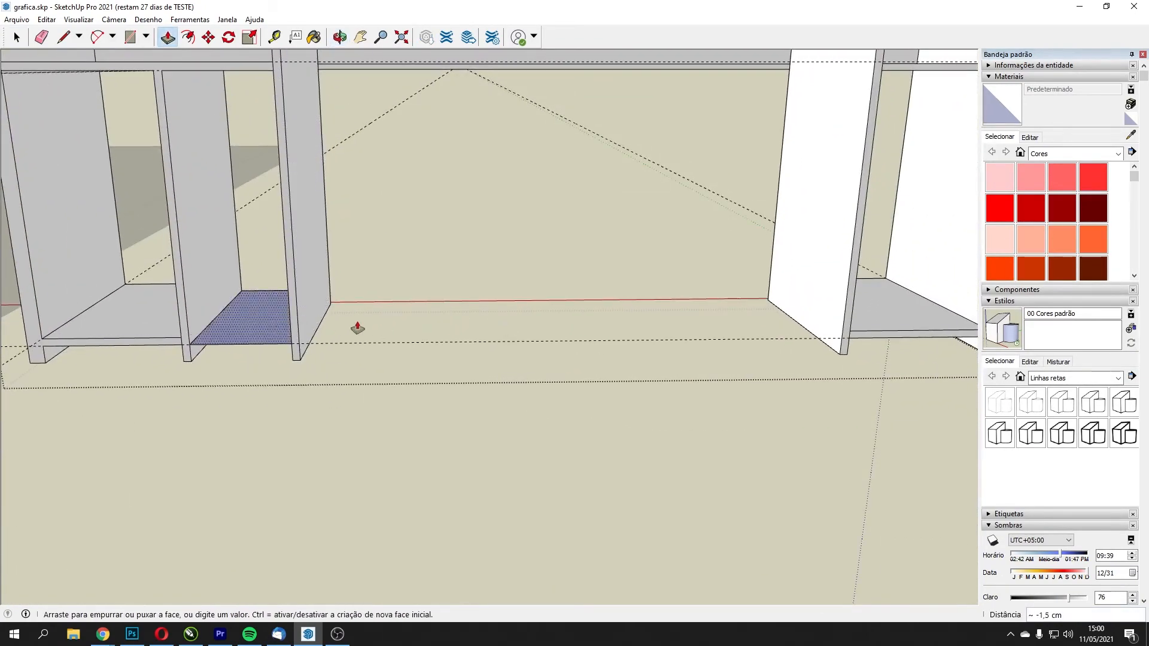
key(Escape)
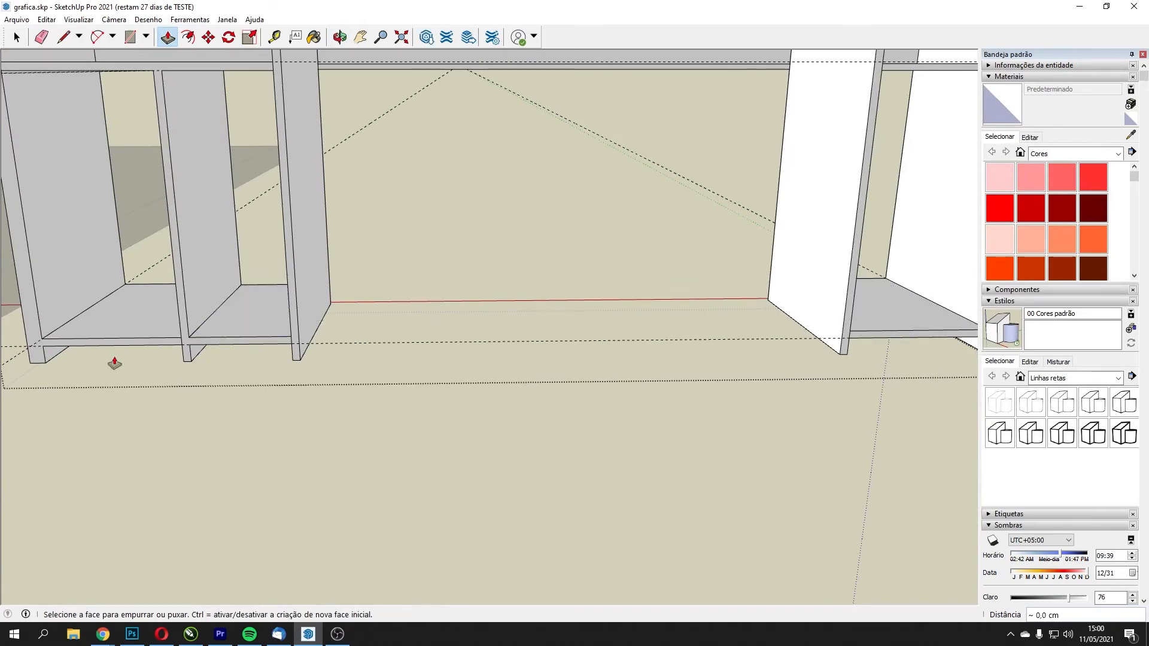
- Erase the construction guides running across and around the desk
scroll(491, 426, down, 5)
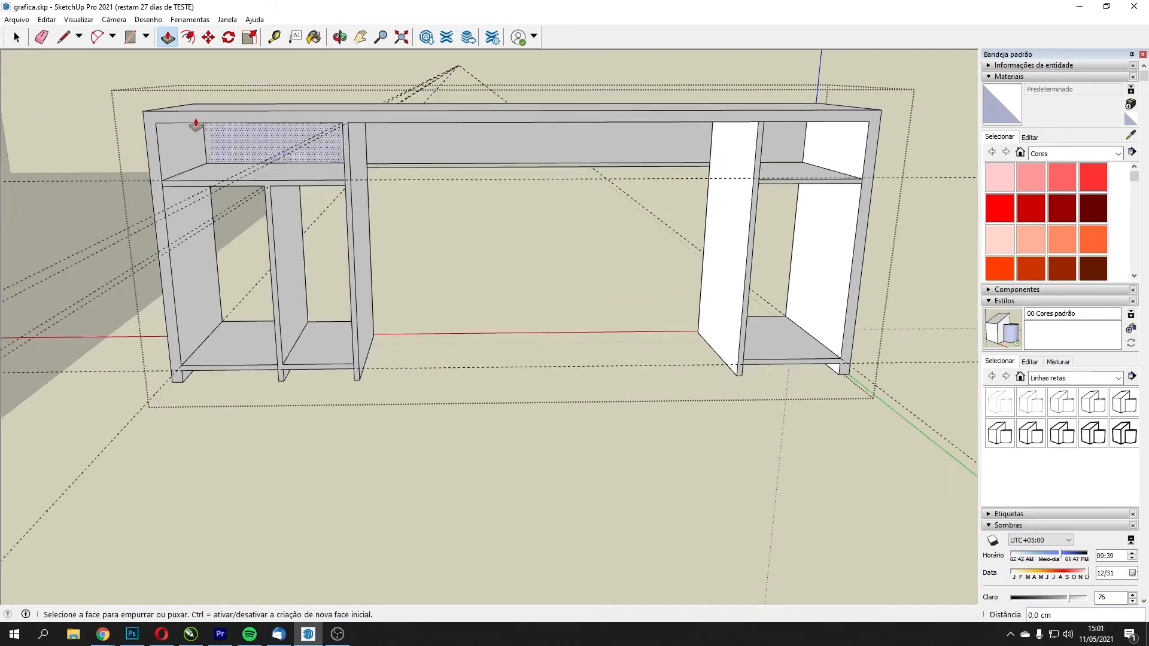
click(42, 37)
middle_drag(601, 268, 589, 277)
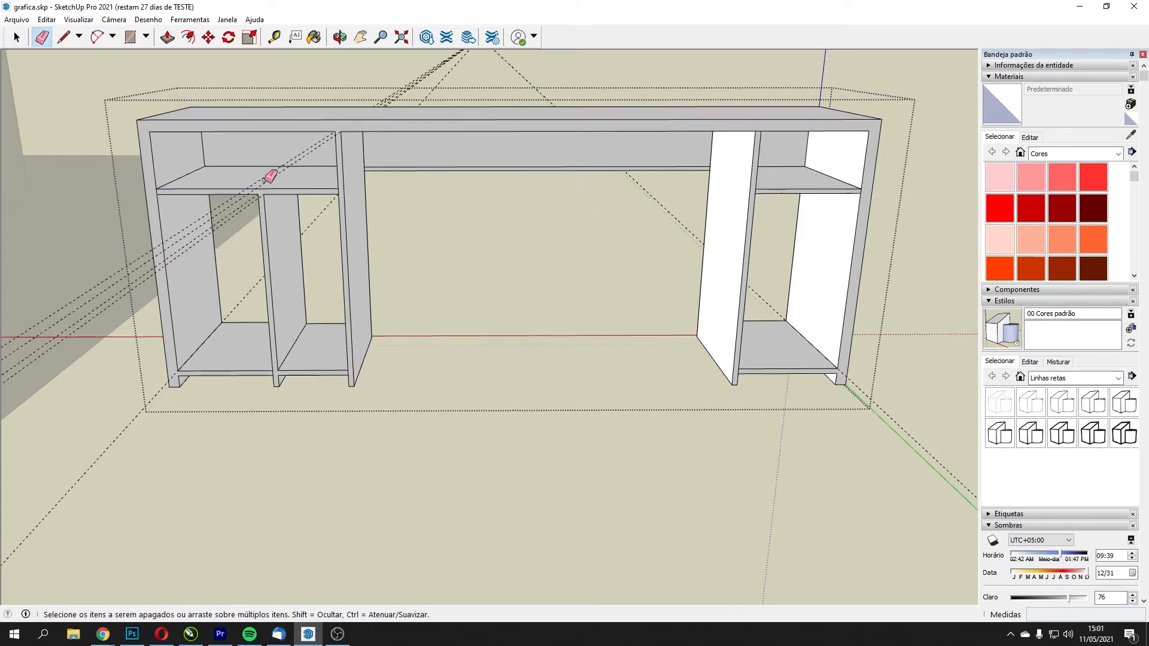
middle_drag(340, 133, 343, 142)
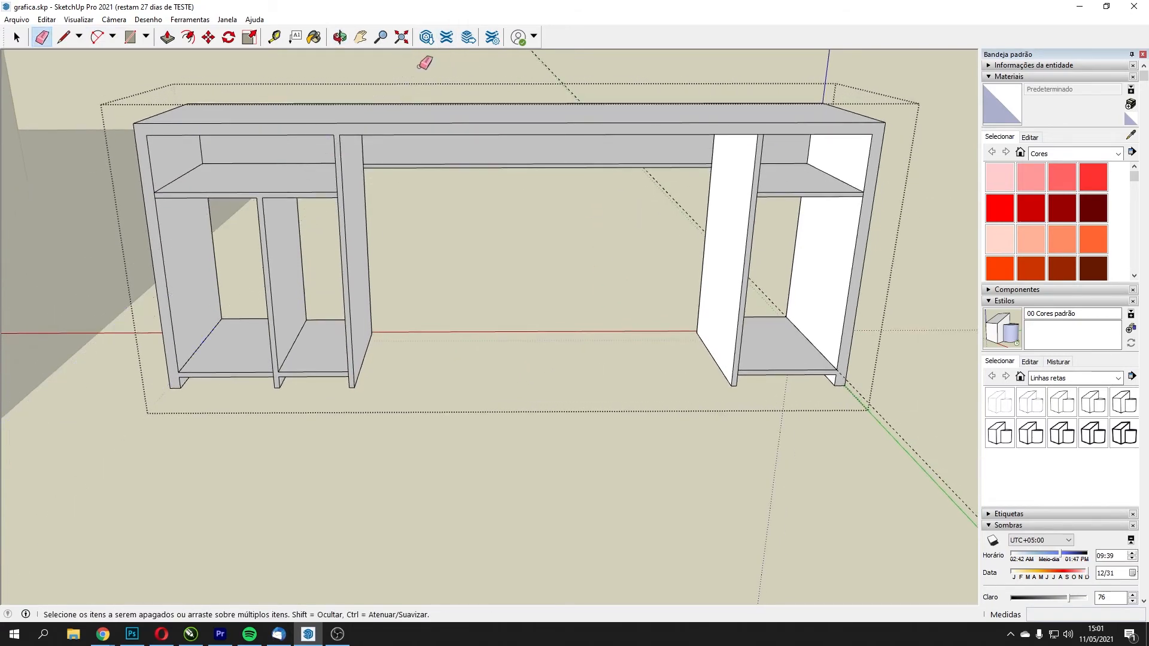
- Measure the width of the central opening between the two inner dividers
scroll(774, 219, down, 2)
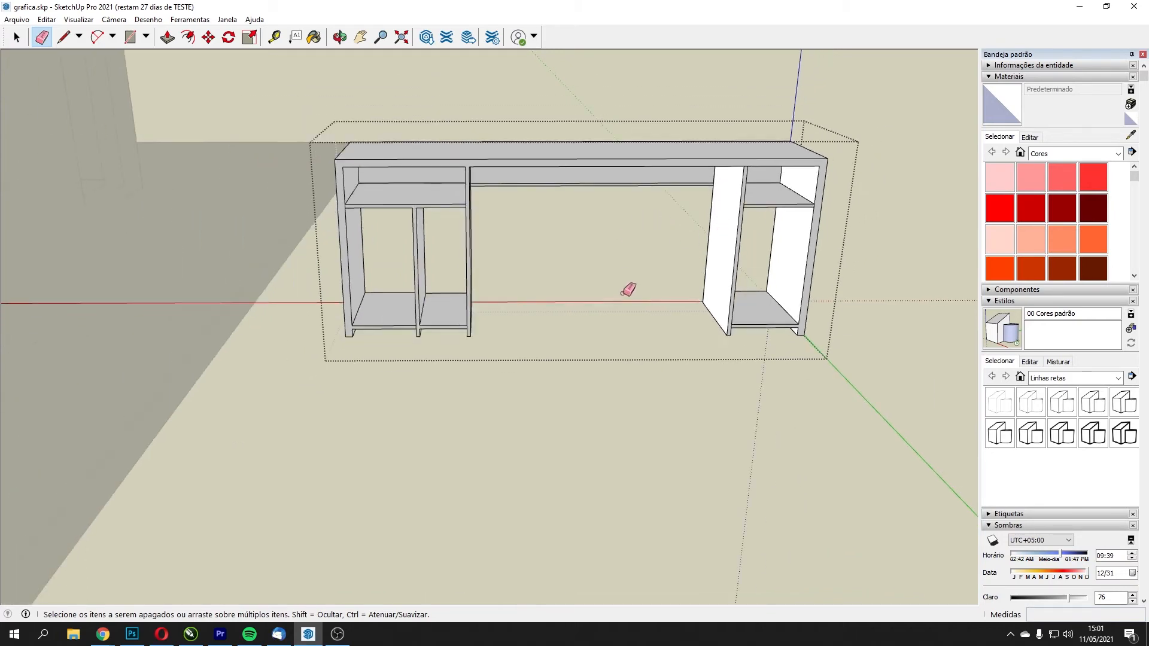
mouse_move(579, 303)
middle_down()
mouse_move(556, 236)
mouse_move(462, 226)
mouse_move(557, 203)
mouse_move(435, 225)
mouse_move(361, 207)
middle_up()
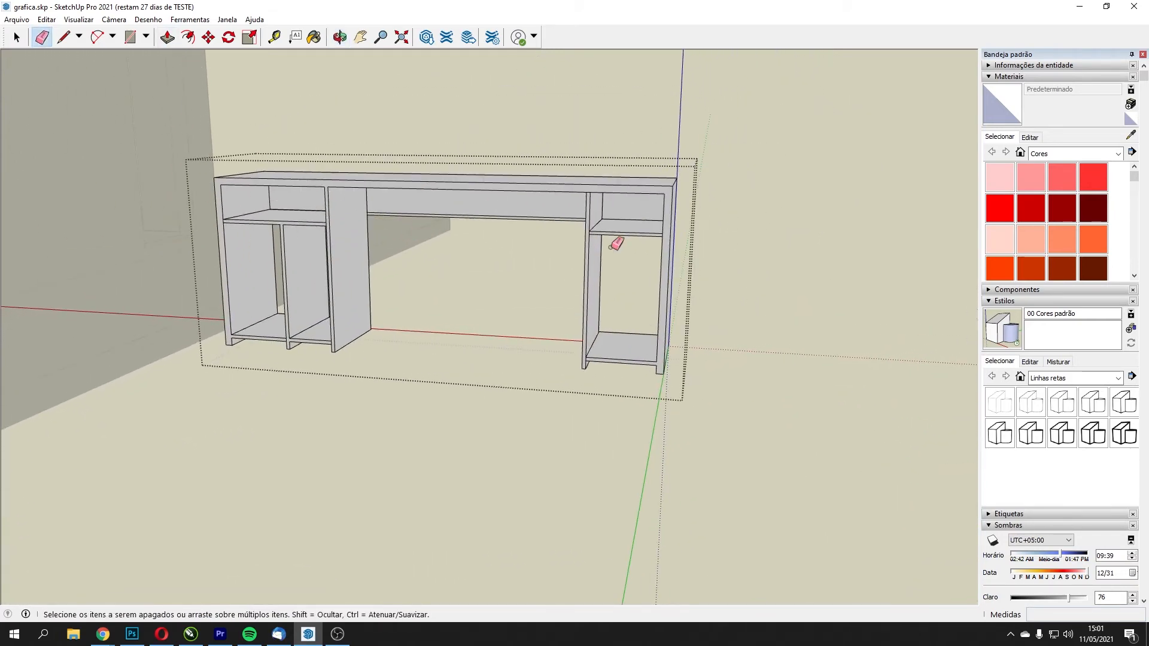
mouse_move(536, 226)
middle_down()
mouse_move(667, 208)
mouse_move(517, 204)
middle_up()
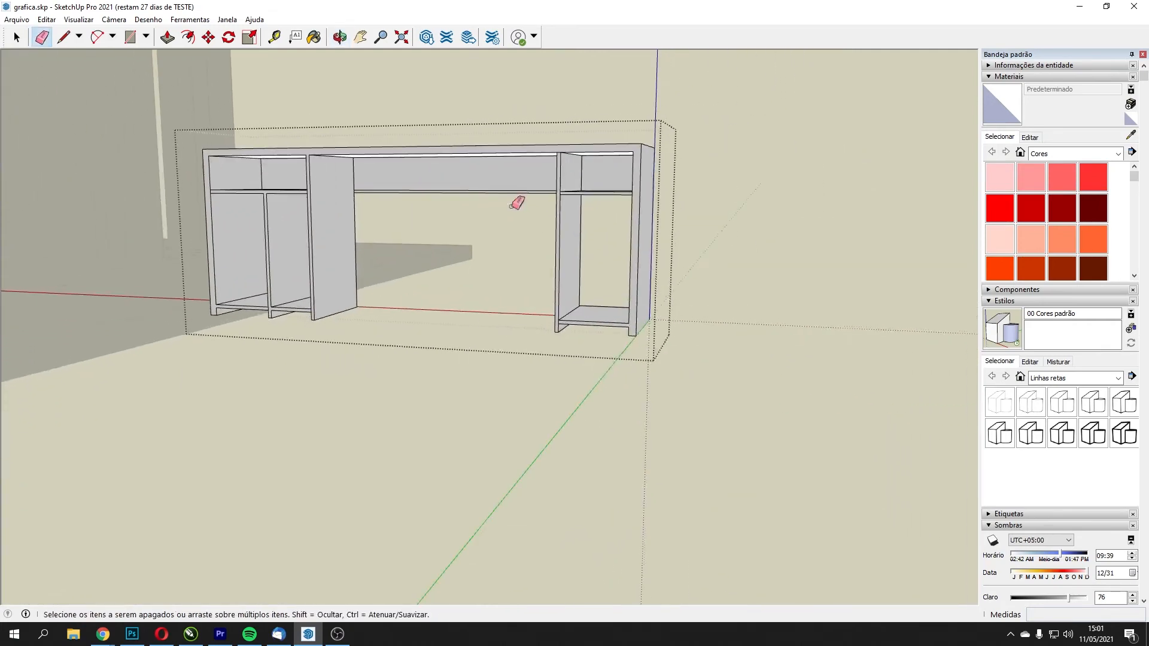
middle_drag(245, 113, 534, 113)
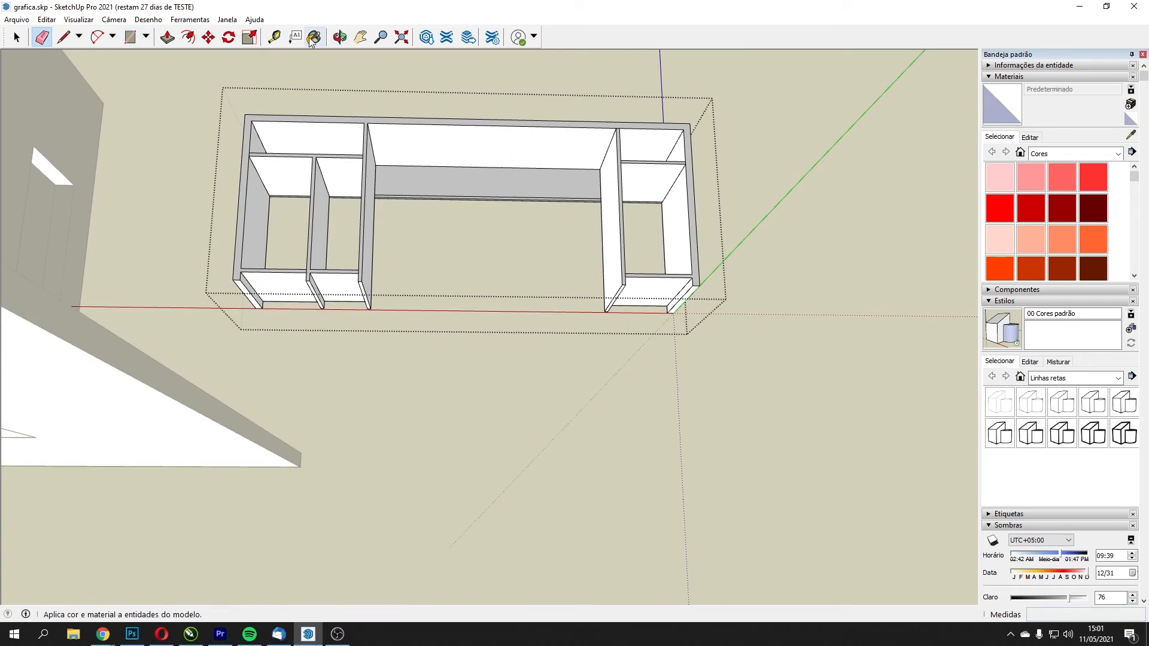
middle_drag(407, 163, 371, 146)
click(357, 151)
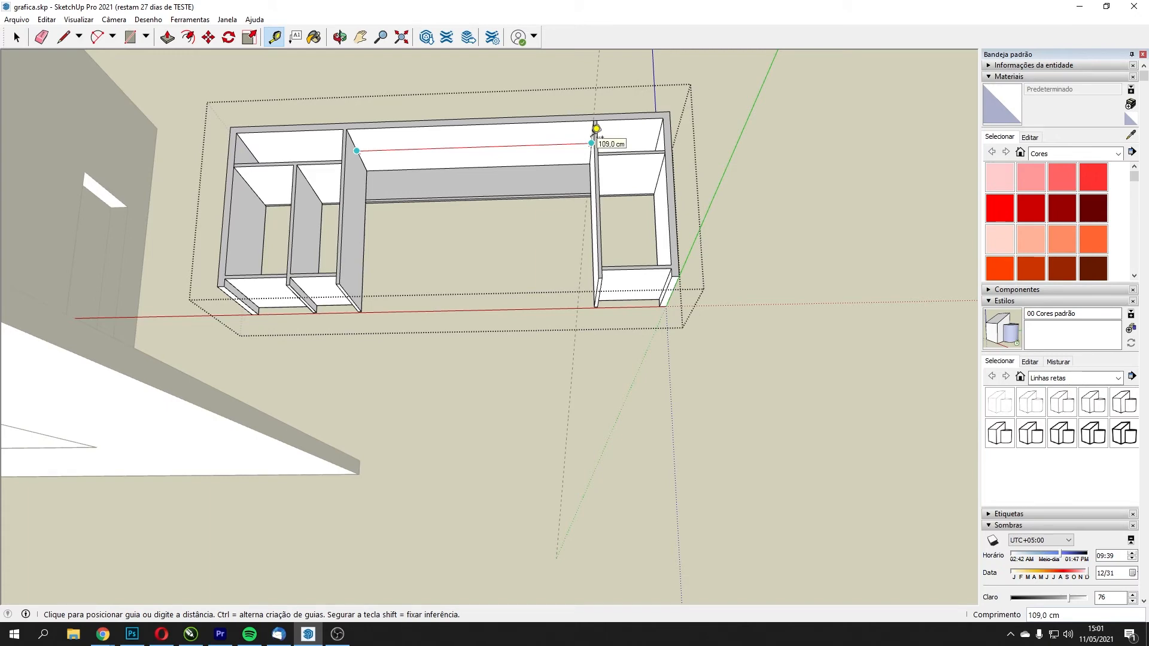
key(Escape)
- Draw a rectangle about 35.9 by 1.7 cm on the central opening's divider face below the tabletop and pull it across to the opposite divider
click(16, 39)
middle_drag(482, 114, 513, 216)
drag(579, 189, 371, 162)
key(space)
scroll(353, 170, up, 5)
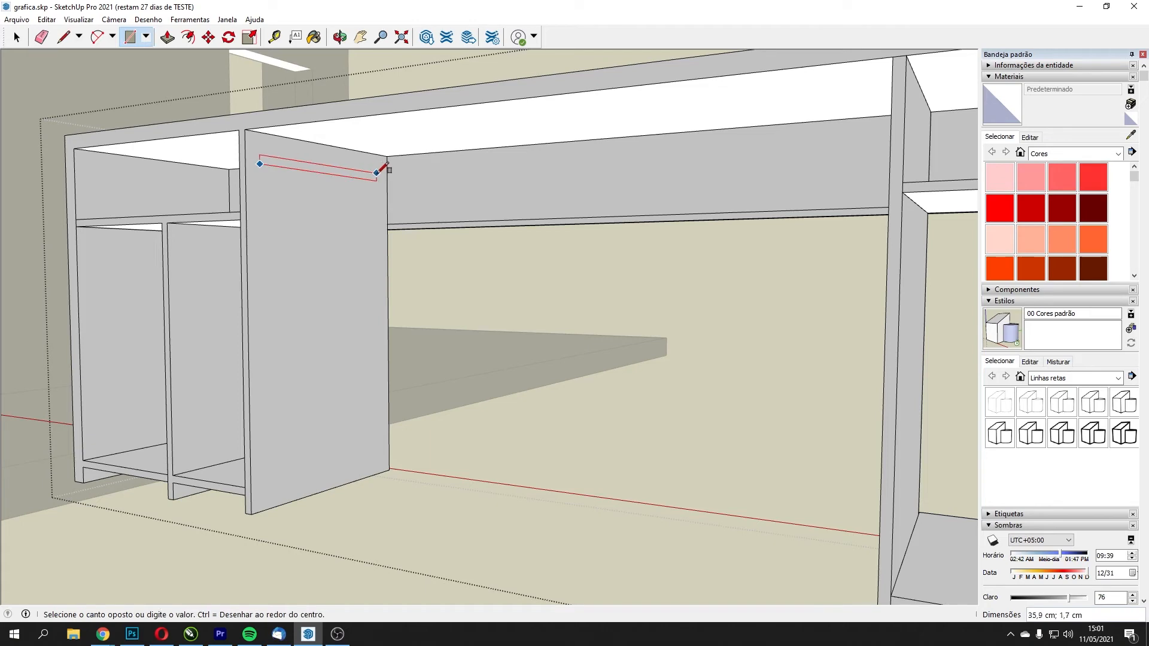
click(167, 37)
click(293, 161)
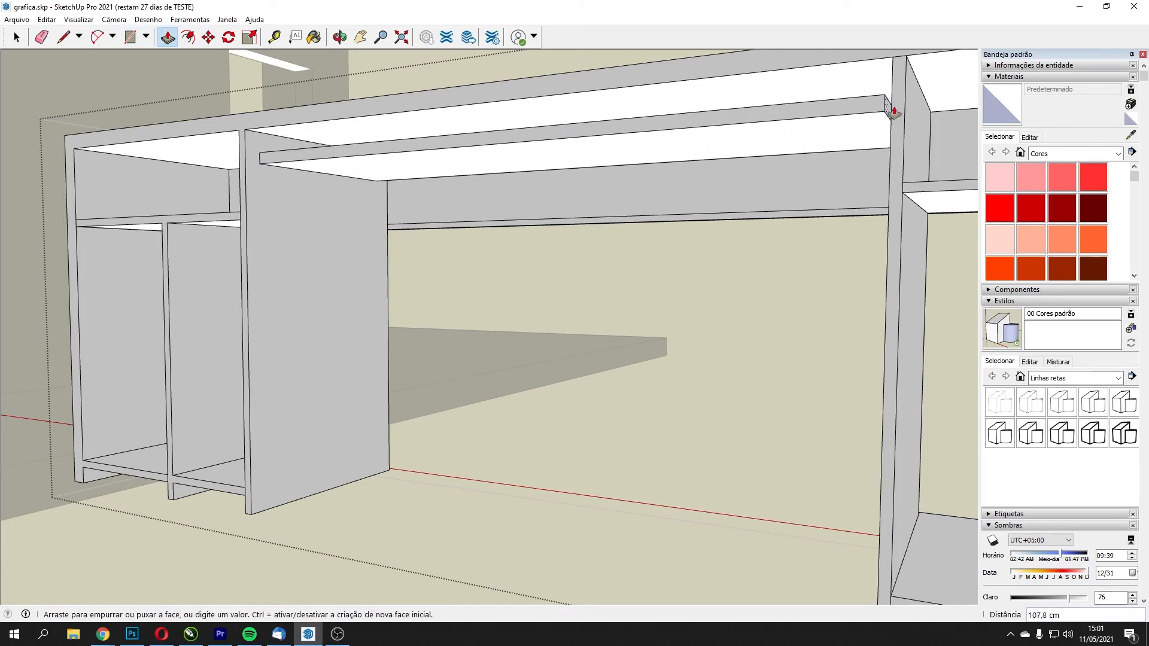
click(892, 77)
- Try to pull the central shelf's front face forward about 3.7 cm to the dividers' front and undo the last pull
middle_drag(716, 106, 601, 158)
click(579, 211)
click(567, 225)
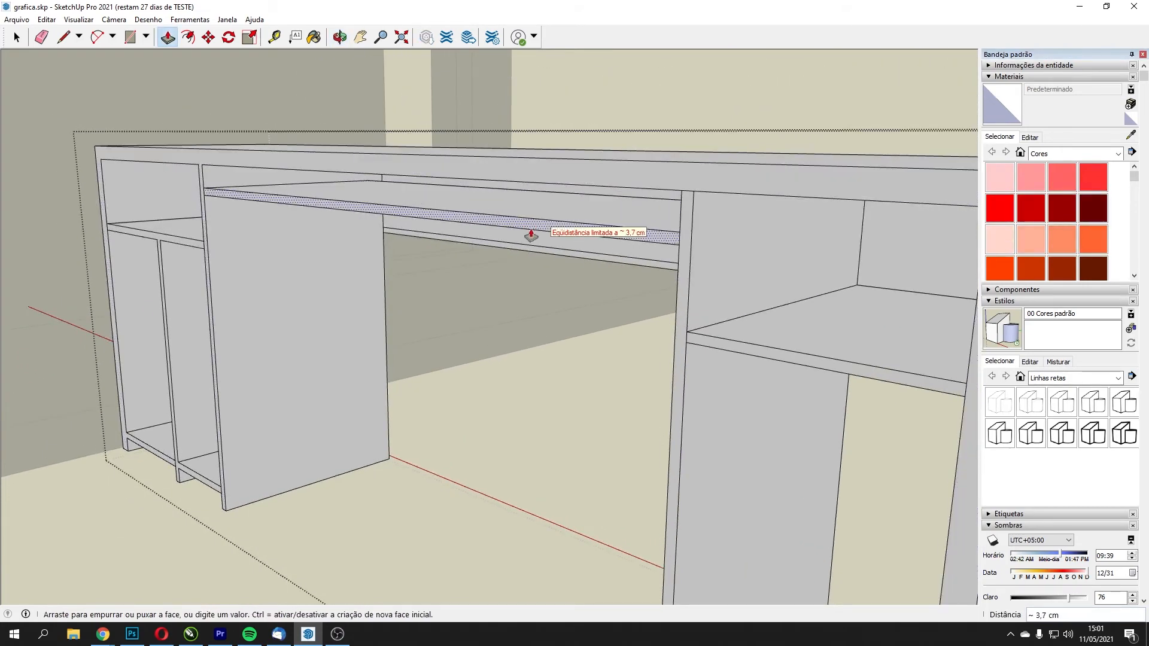
click(485, 244)
key(ctrl+z)
- Pull the central shelf's front out past the dividers and widen the projecting part over both divider fronts
click(360, 212)
click(283, 232)
click(280, 206)
click(264, 215)
middle_drag(401, 204, 519, 95)
click(377, 180)
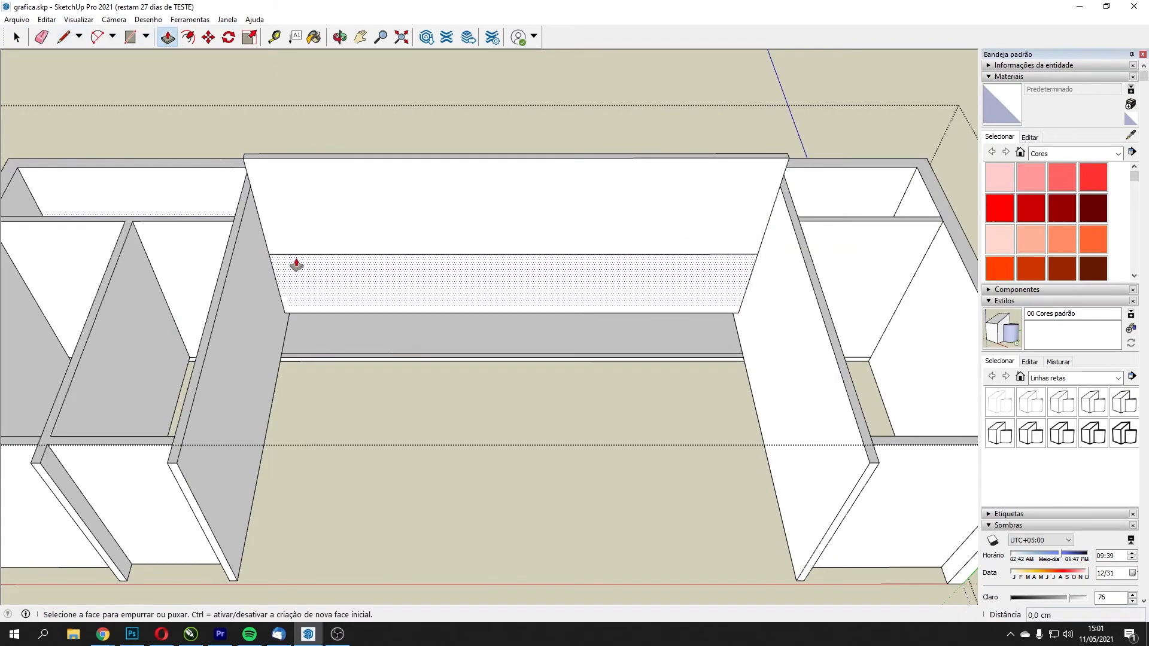
middle_drag(297, 268, 421, 262)
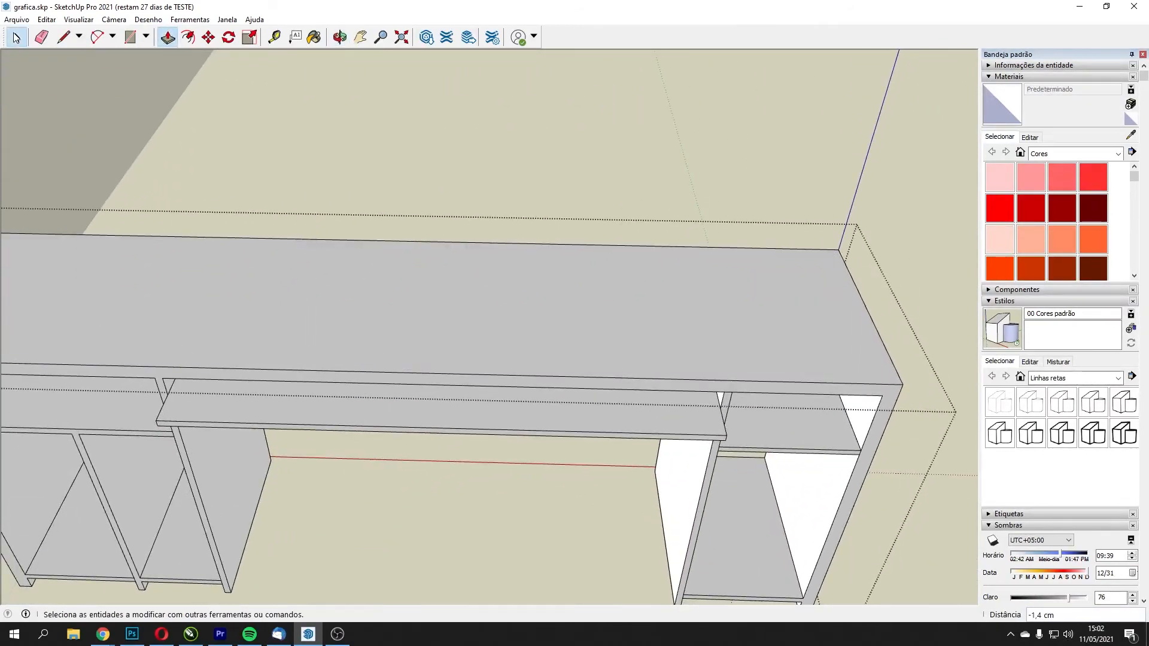
- Reopen the desk for editing, draw a 1.5 by 43.5 cm rectangle on the double compartment's divider, and pull it 20 cm across as a shelf
scroll(435, 184, down, 8)
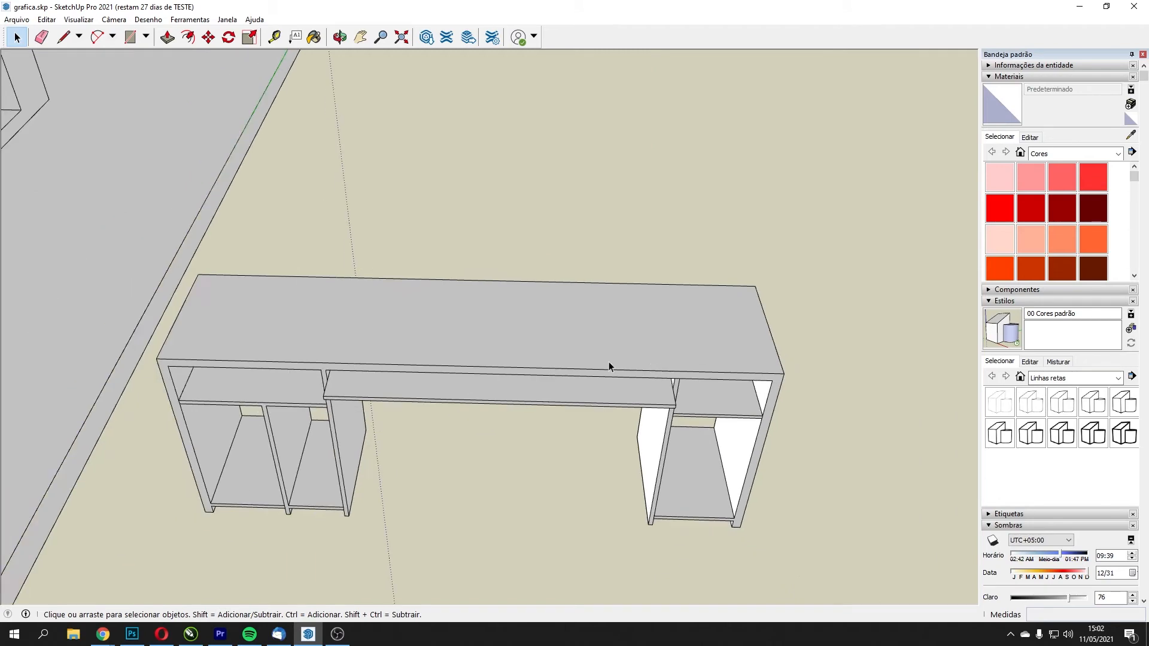
middle_drag(590, 340, 555, 291)
double_click(462, 335)
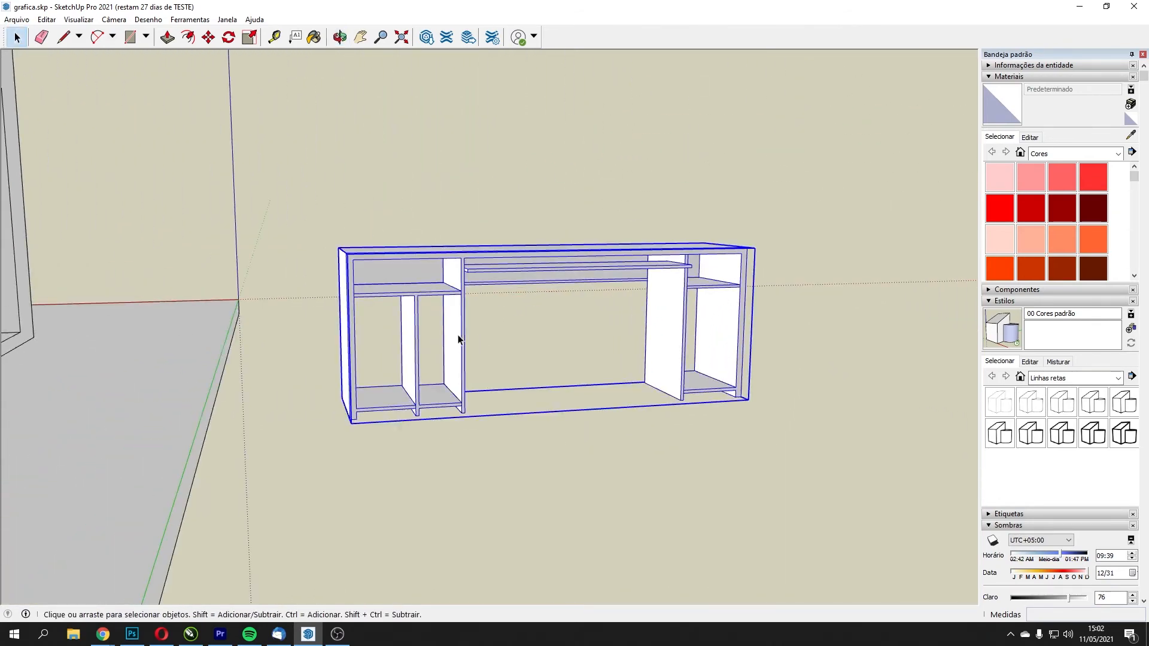
scroll(462, 336, up, 5)
scroll(442, 336, up, 3)
middle_drag(426, 254, 330, 240)
middle_drag(328, 148, 323, 202)
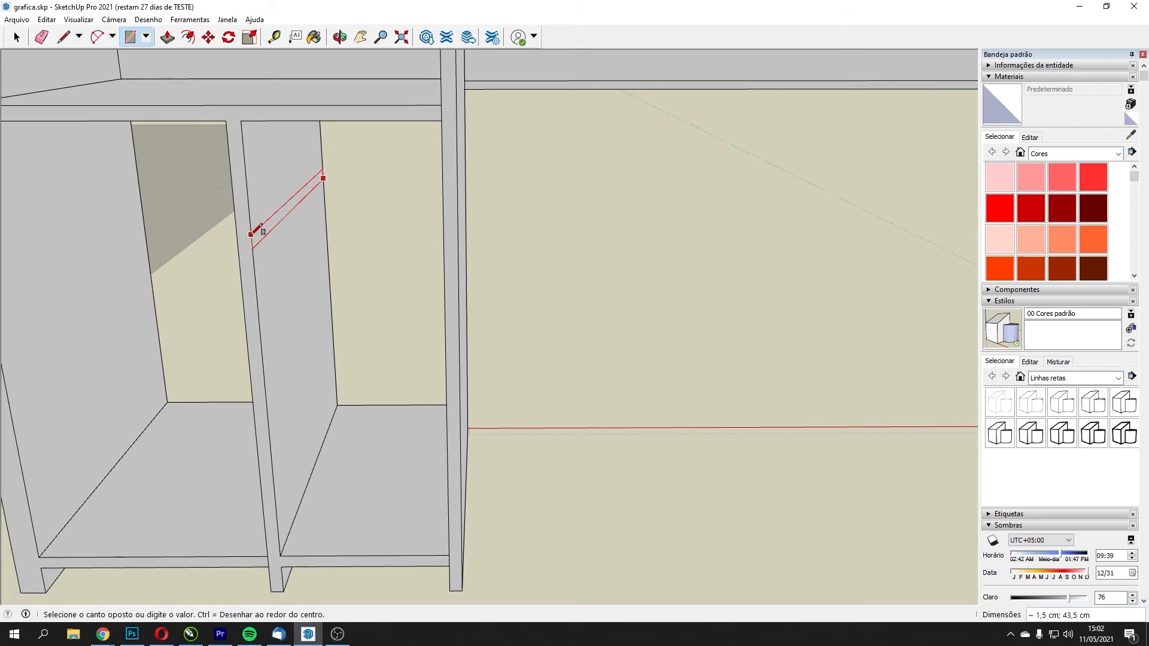
click(167, 38)
click(267, 231)
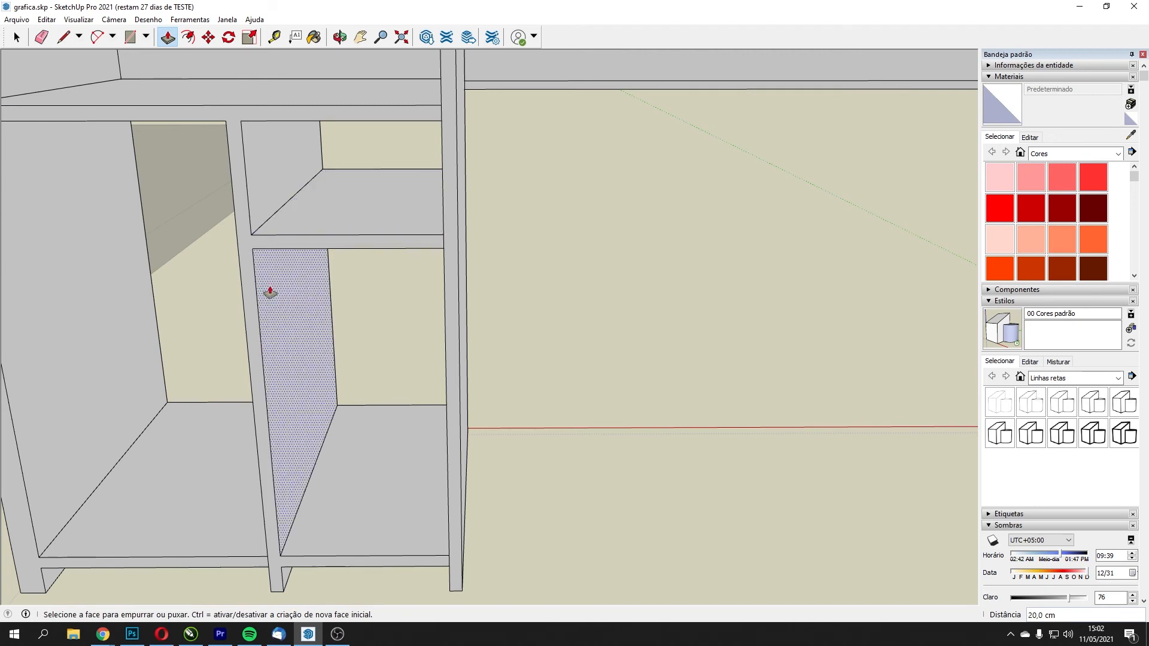
- Draw a line about 1.5 cm long along the seam between the new middle shelf's front and the divider
scroll(352, 256, up, 3)
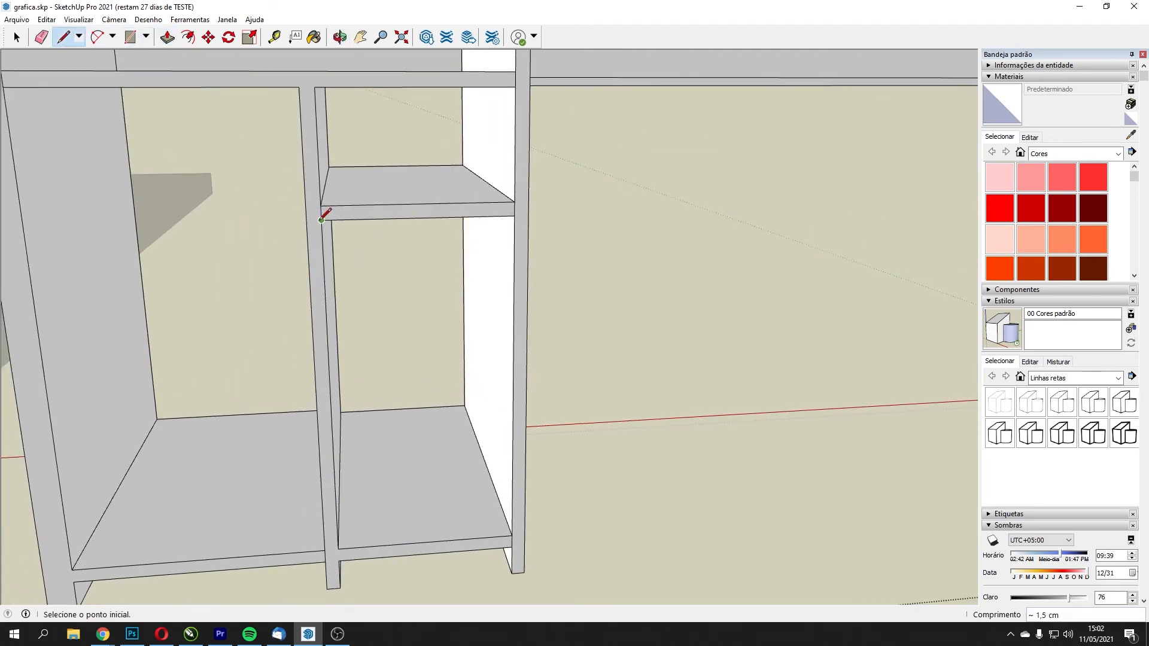
mouse_move(434, 417)
middle_down()
mouse_move(395, 351)
mouse_move(398, 326)
mouse_move(459, 357)
mouse_move(441, 372)
mouse_move(246, 184)
middle_up()
key(l)
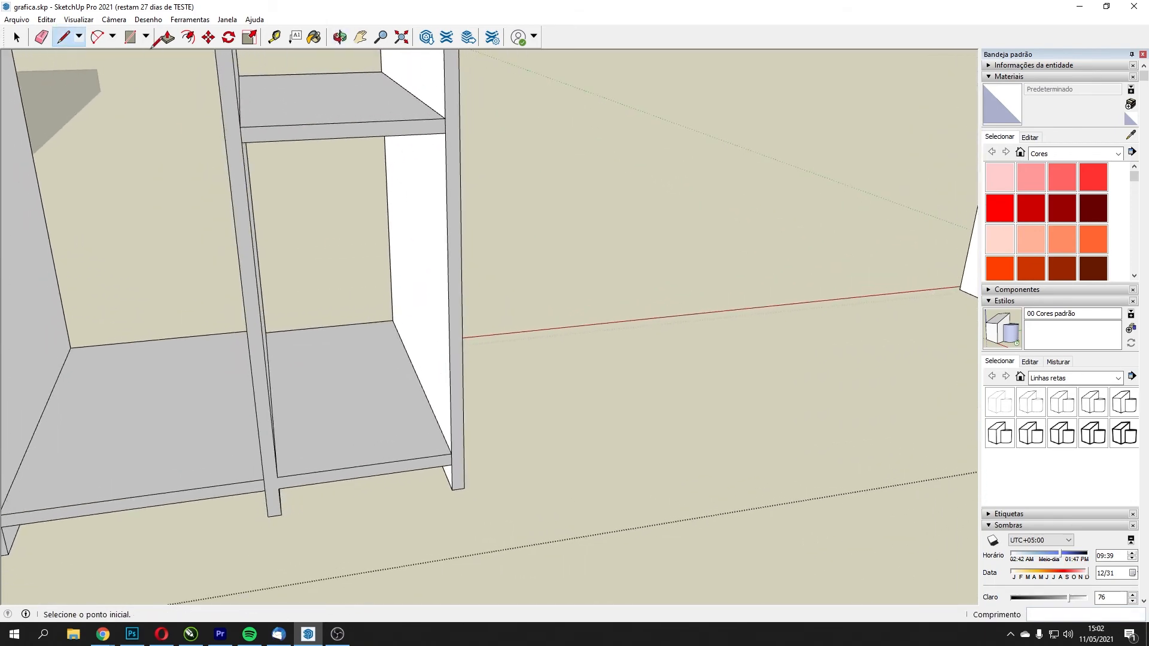
- Try to draw a line about 48.5 cm long across the open back of the double compartment and undo it
scroll(270, 228, down, 5)
mouse_move(321, 205)
middle_down()
mouse_move(405, 178)
mouse_move(468, 218)
mouse_move(321, 278)
middle_up()
mouse_move(327, 144)
middle_down()
mouse_move(469, 329)
mouse_move(321, 333)
mouse_move(239, 269)
mouse_move(347, 218)
middle_up()
scroll(174, 169, up, 2)
middle_drag(179, 162, 259, 122)
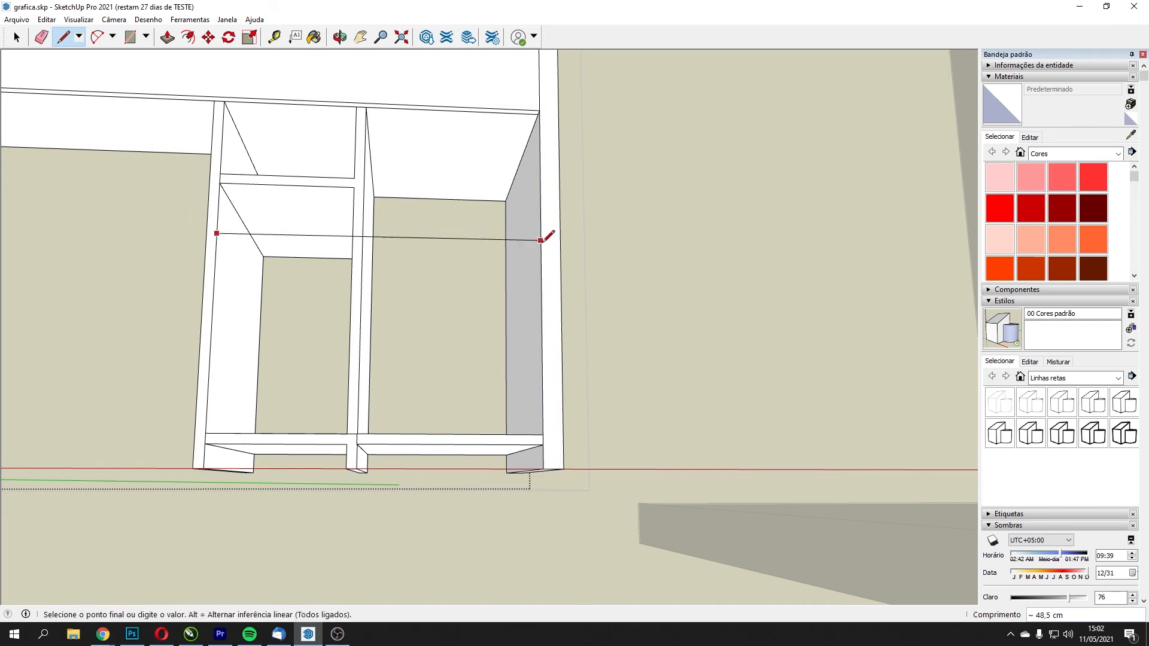
click(541, 266)
middle_drag(546, 256, 477, 269)
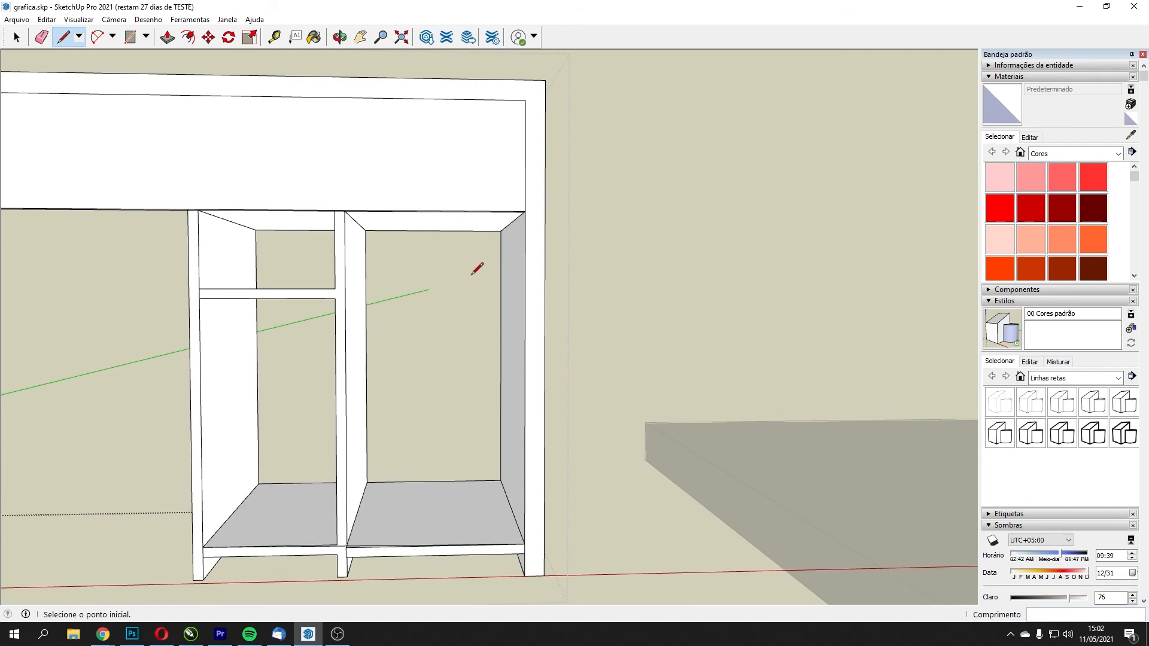
click(525, 378)
key(ctrl+z)
- Try to cover the open back of the double compartment with a rectangle between the divider and the end panel
middle_drag(235, 252, 254, 141)
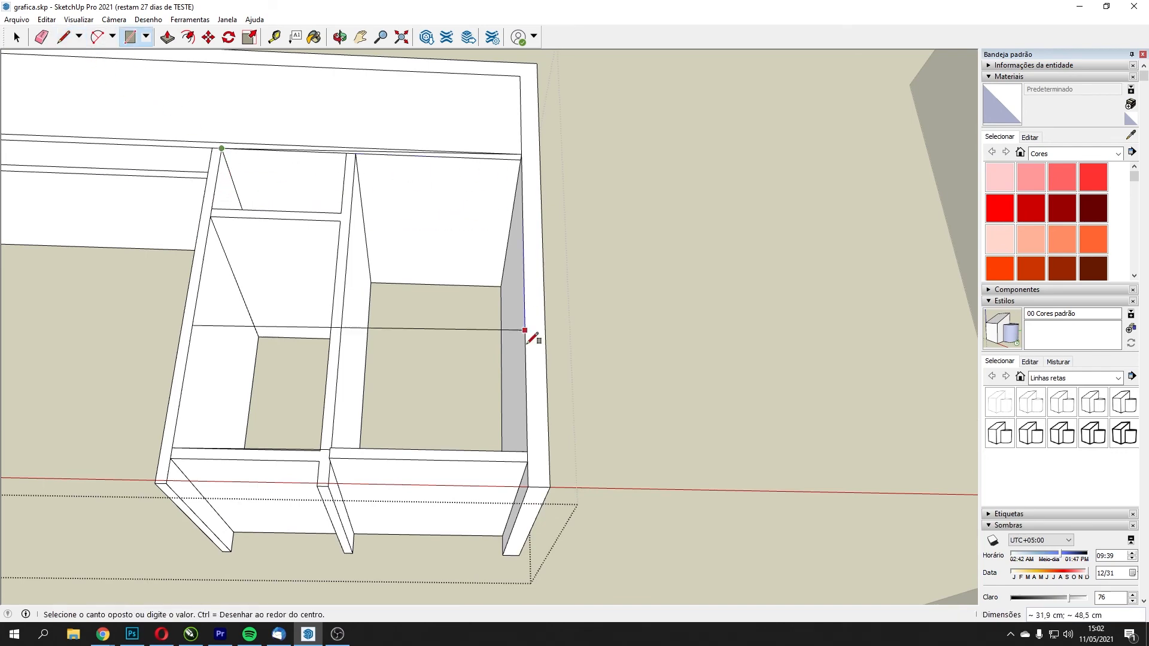
click(534, 443)
middle_drag(534, 443, 608, 333)
scroll(514, 306, up, 3)
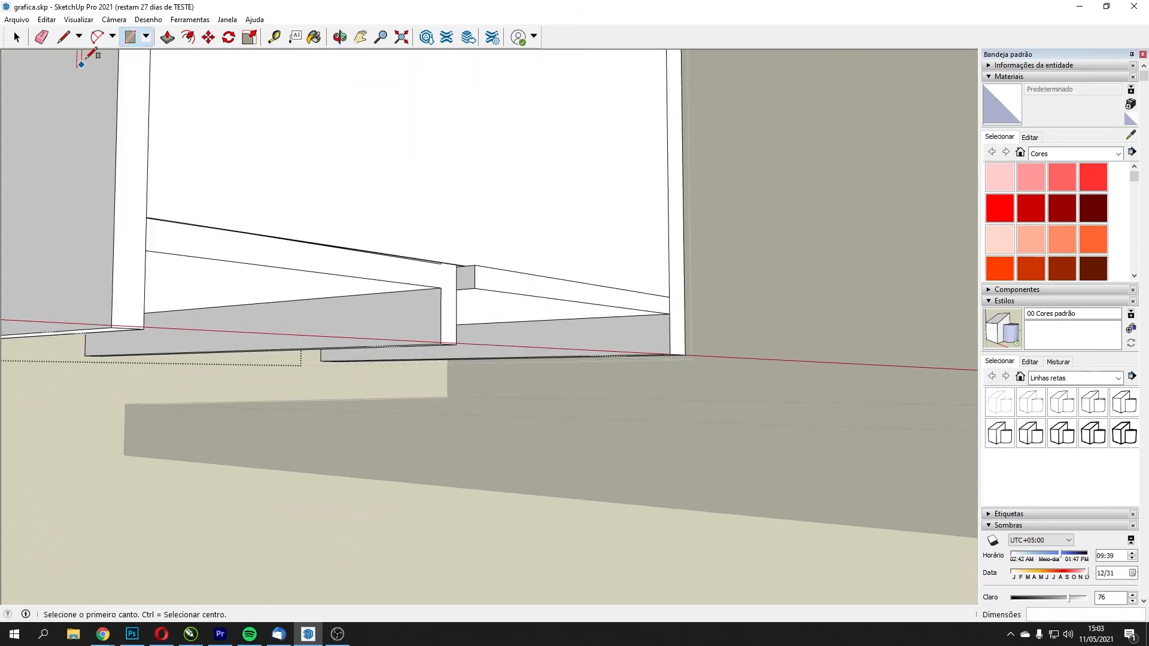
- Push the bottom shelf's protruding rear edge in the outer compartment flush with the divider and clean up the leftover edges
click(167, 36)
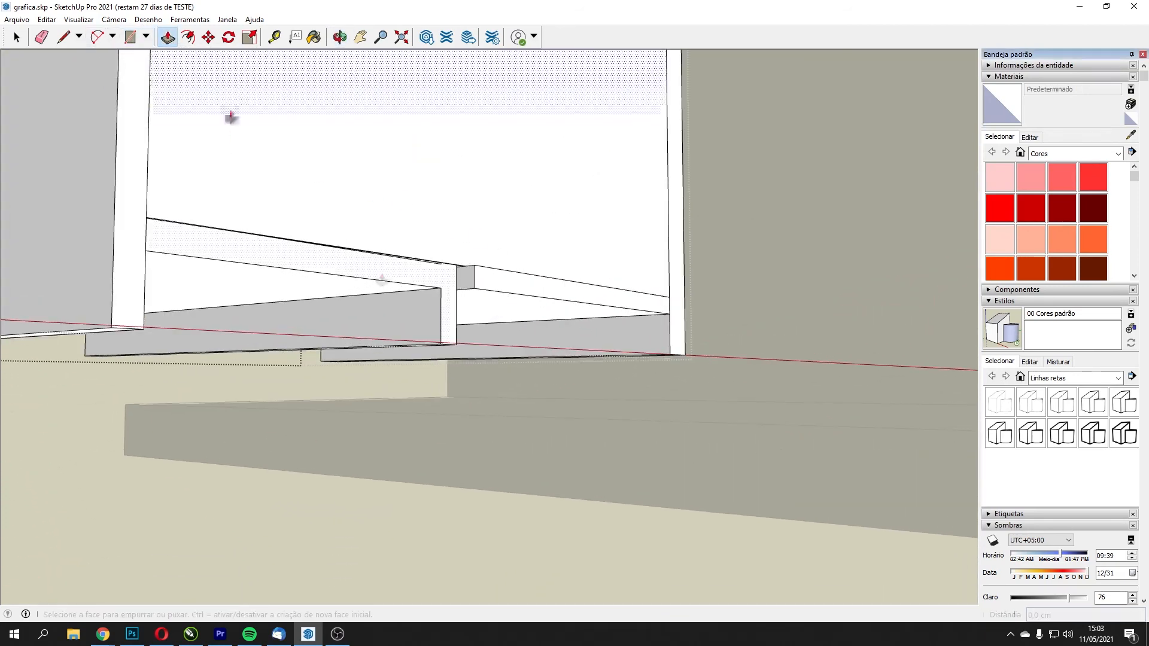
middle_drag(479, 291, 526, 395)
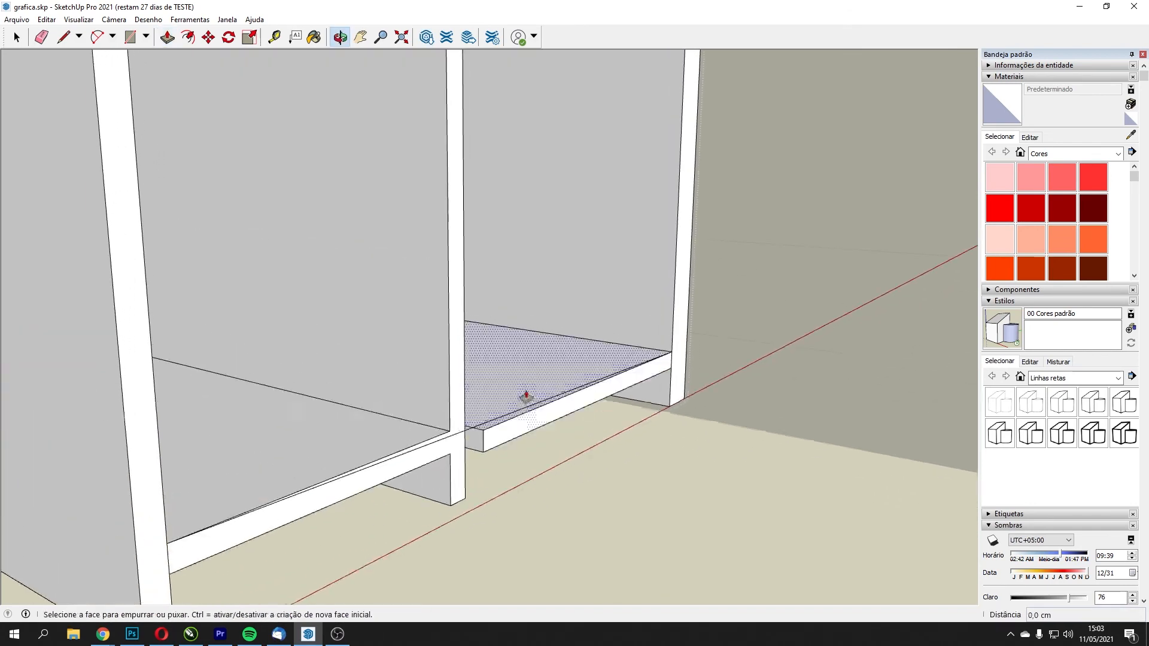
drag(508, 439, 464, 450)
click(42, 37)
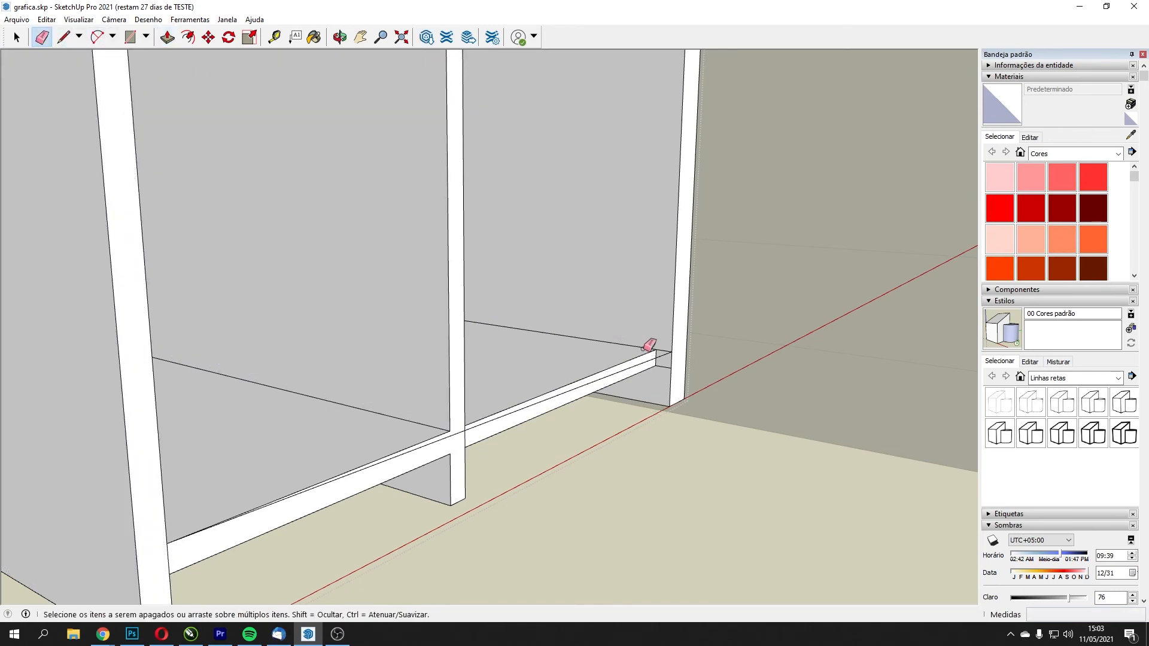
mouse_move(657, 391)
middle_down()
mouse_move(623, 378)
mouse_move(214, 395)
mouse_move(519, 374)
middle_up()
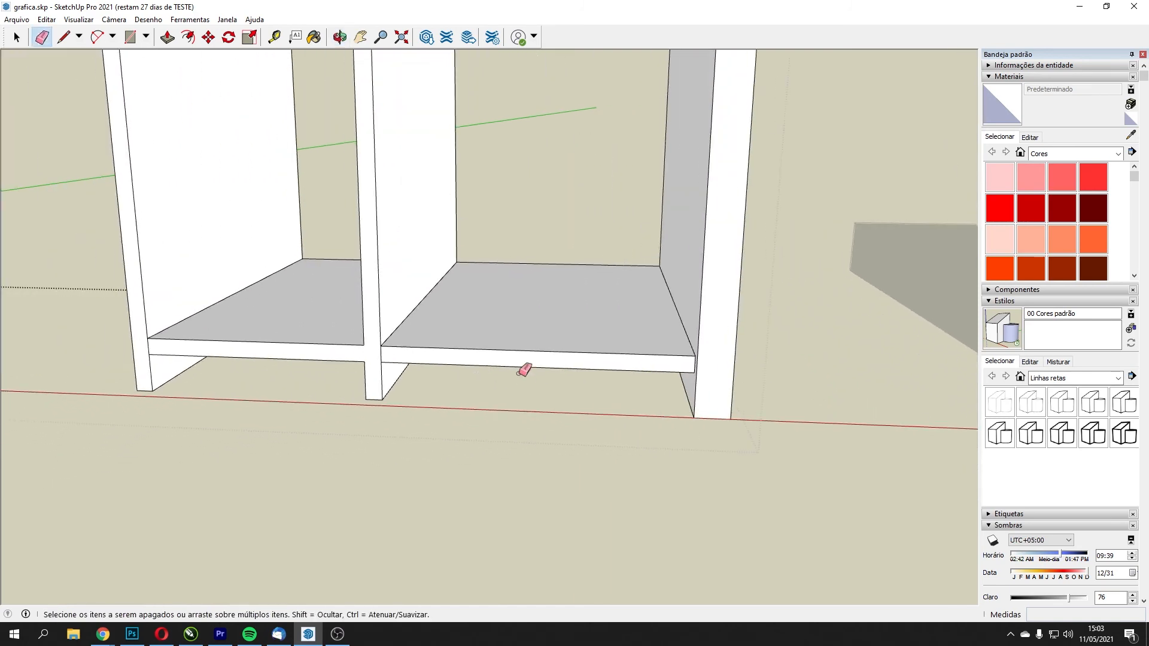
- Draw a rectangle across the double compartment's open back, from its upper corner down to the opposite corner at the bottom shelf
mouse_move(626, 356)
middle_down()
mouse_move(590, 461)
mouse_move(595, 551)
mouse_move(585, 390)
mouse_move(608, 433)
mouse_move(547, 430)
mouse_move(446, 361)
mouse_move(582, 333)
mouse_move(449, 355)
mouse_move(425, 342)
mouse_move(425, 321)
mouse_move(549, 323)
mouse_move(513, 274)
mouse_move(470, 310)
mouse_move(587, 249)
mouse_move(661, 269)
mouse_move(685, 306)
mouse_move(692, 375)
mouse_move(717, 361)
mouse_move(716, 341)
mouse_move(544, 210)
mouse_move(521, 219)
middle_up()
scroll(551, 323, down, 2)
mouse_move(330, 246)
middle_down()
mouse_move(431, 441)
mouse_move(552, 229)
middle_up()
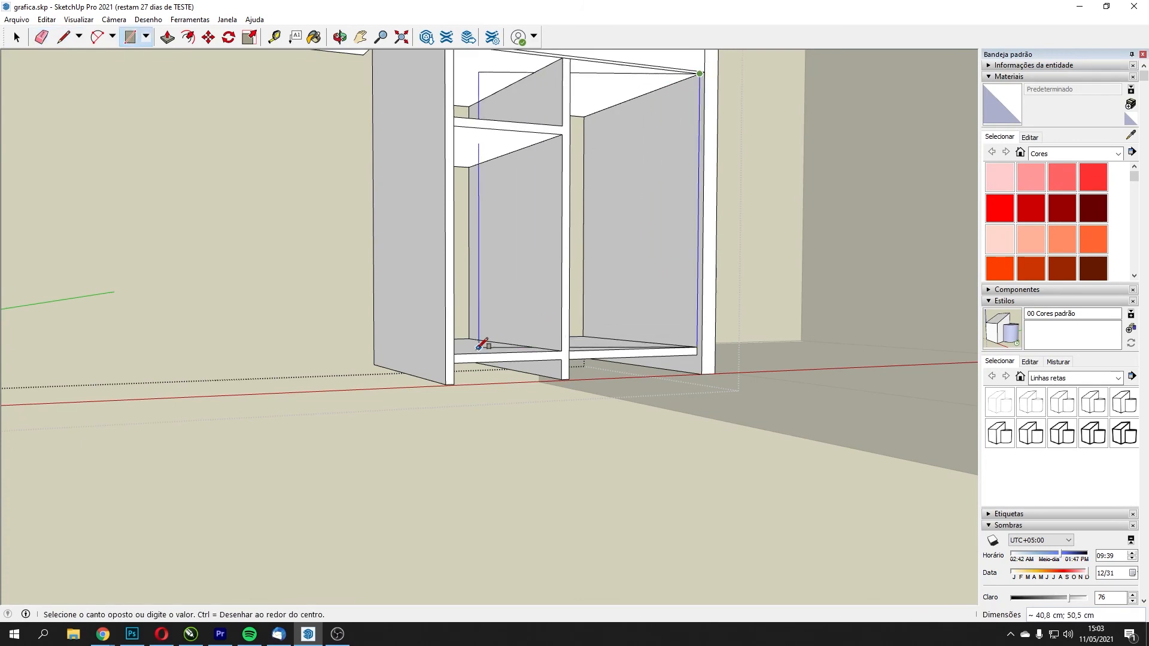
click(459, 359)
- Reverse the back panel's faces in both openings of the double compartment
middle_drag(546, 326, 490, 282)
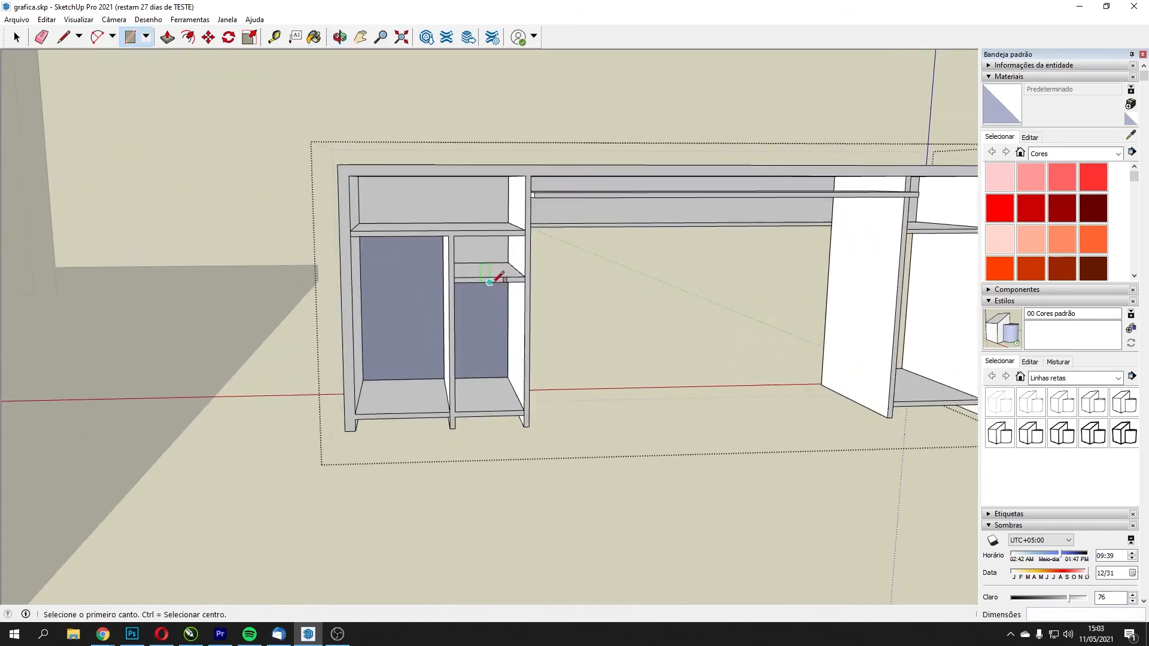
click(16, 39)
right_click(422, 297)
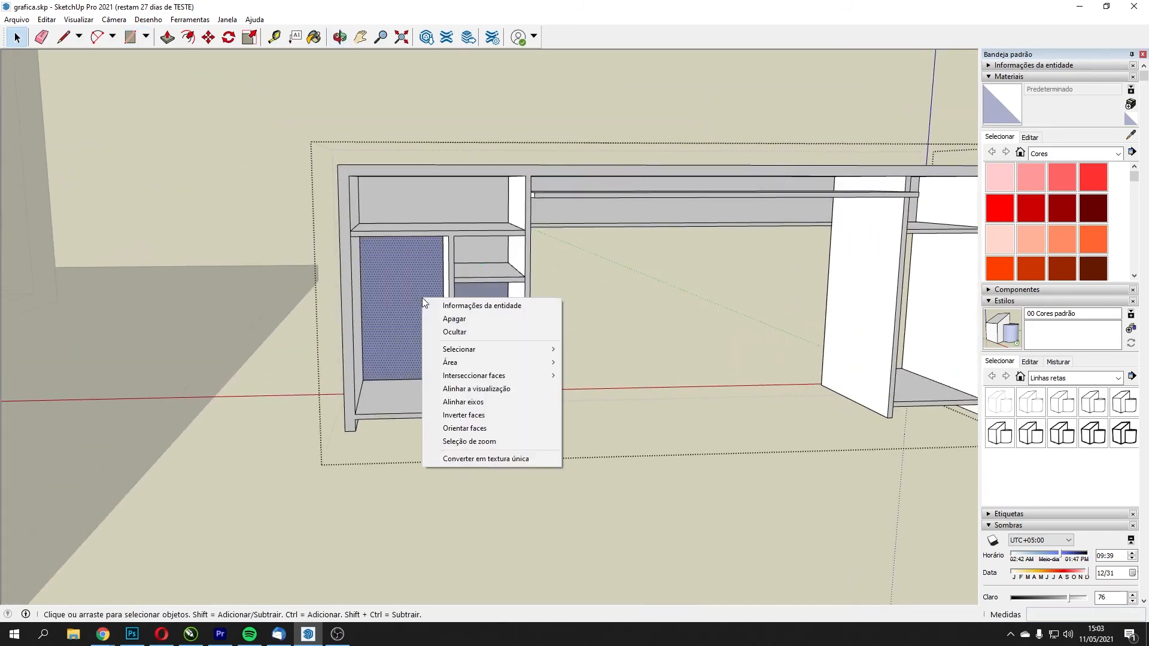
mouse_move(486, 378)
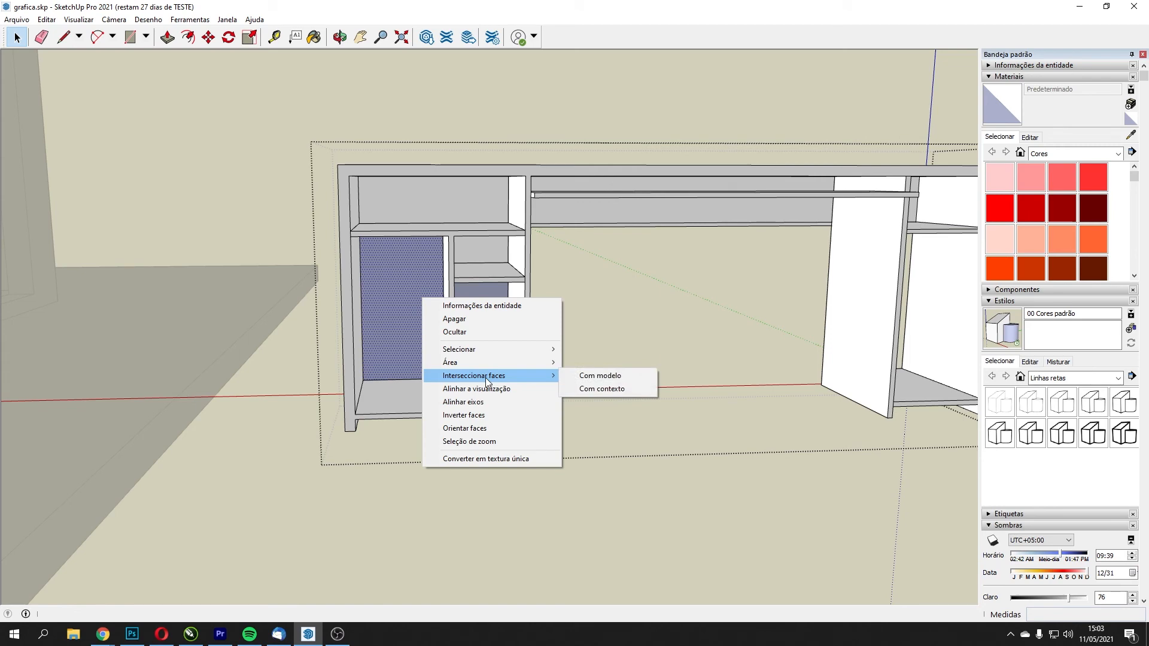
click(500, 415)
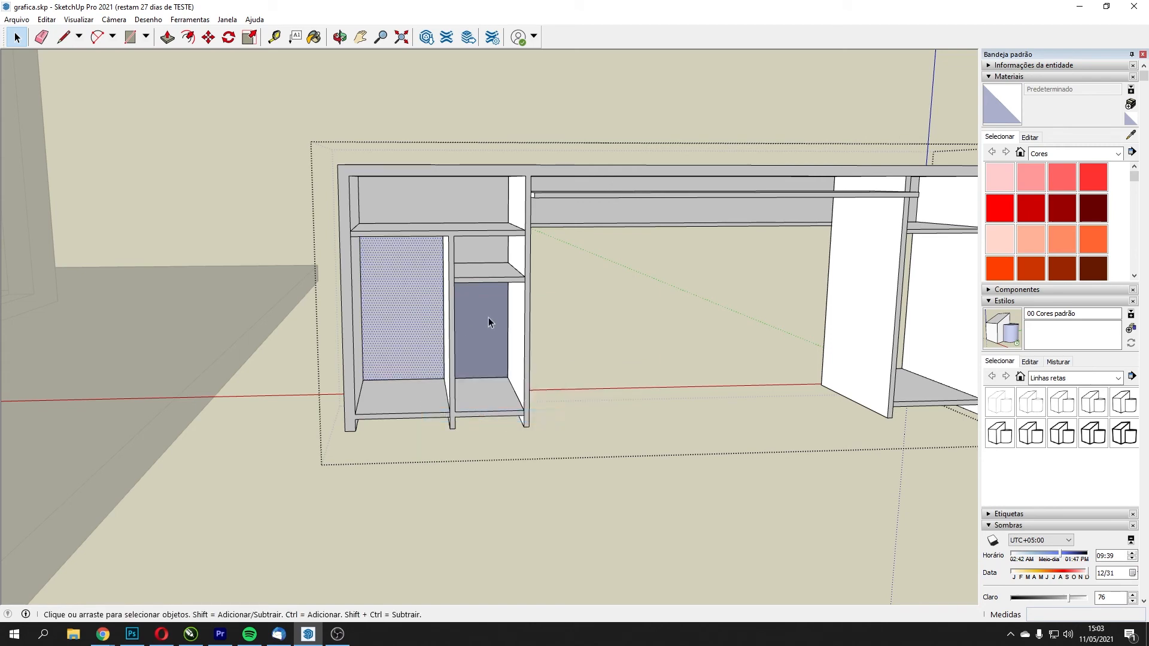
right_click(488, 320)
click(536, 436)
- Leave the desk's editing and move the desk by its top rear corner into the building, against the end of the low wall
middle_drag(639, 350, 709, 433)
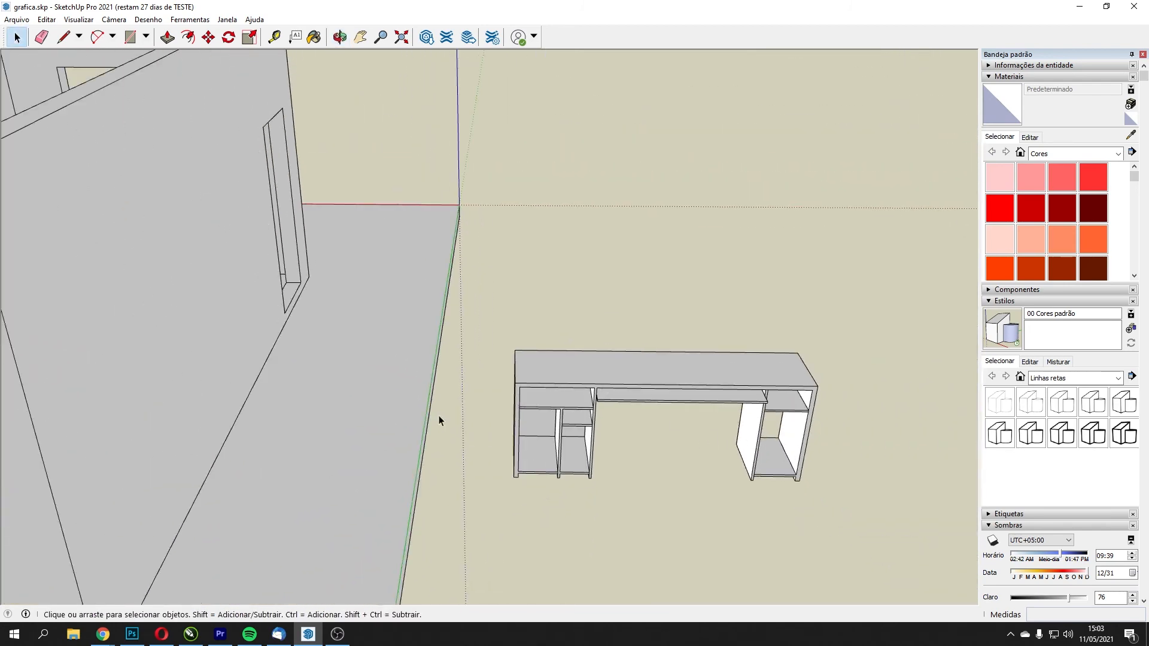
middle_drag(383, 363, 649, 450)
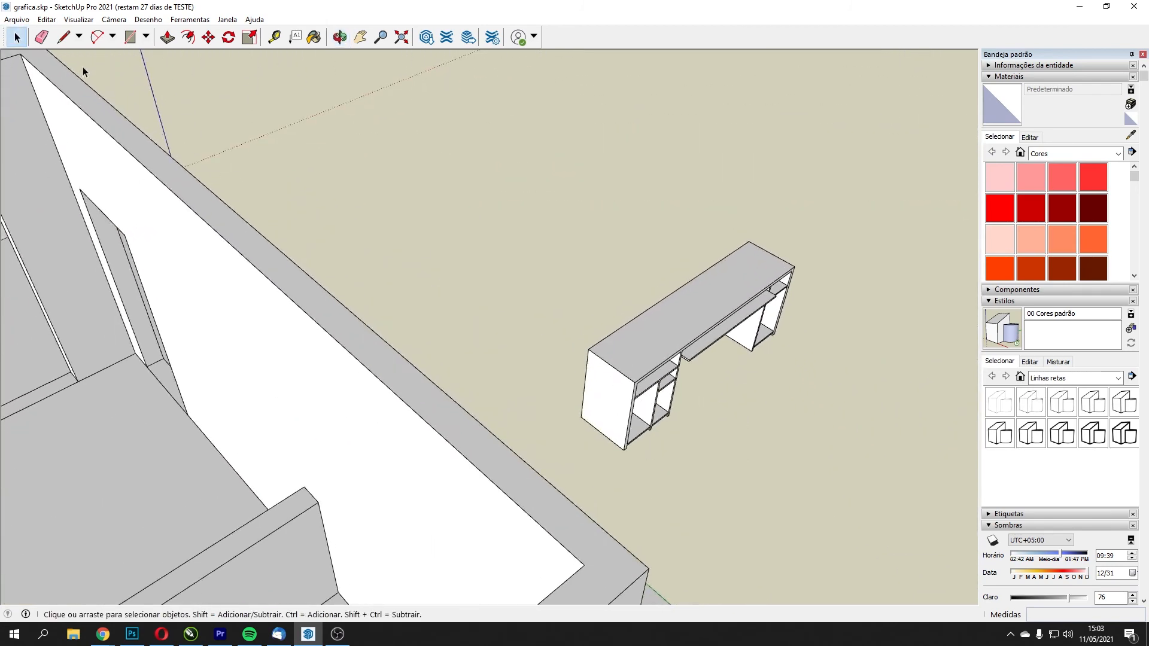
click(749, 243)
scroll(318, 457, up, 5)
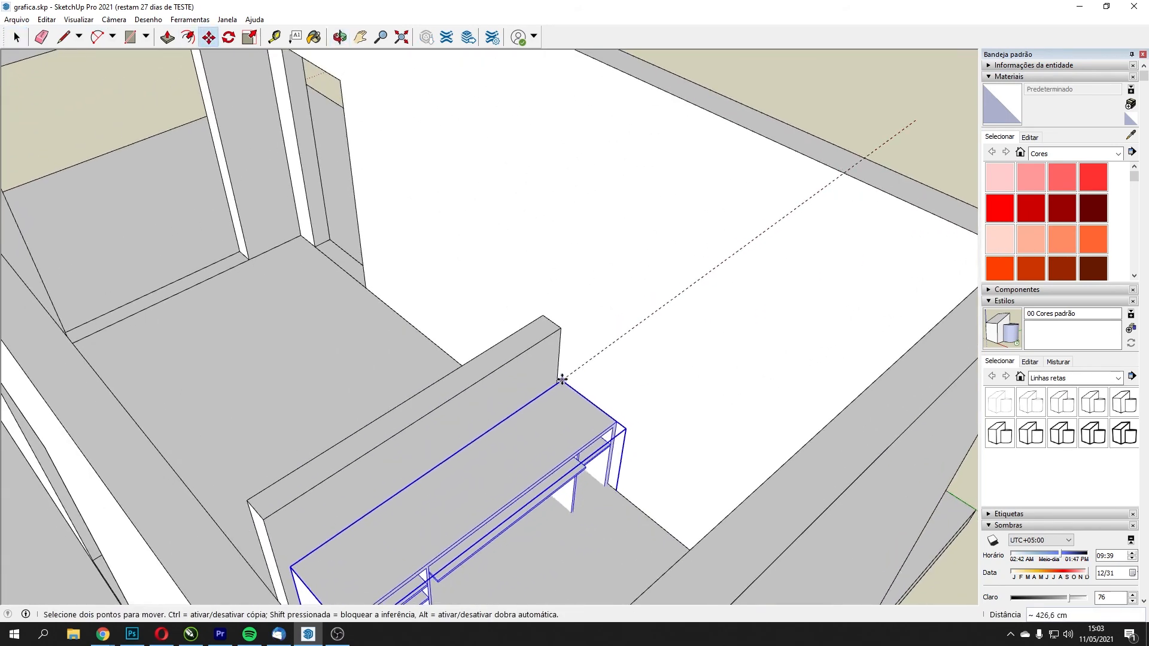
middle_drag(560, 341, 180, 488)
scroll(265, 513, up, 5)
scroll(266, 513, up, 1)
middle_drag(224, 421, 396, 153)
scroll(341, 349, up, 4)
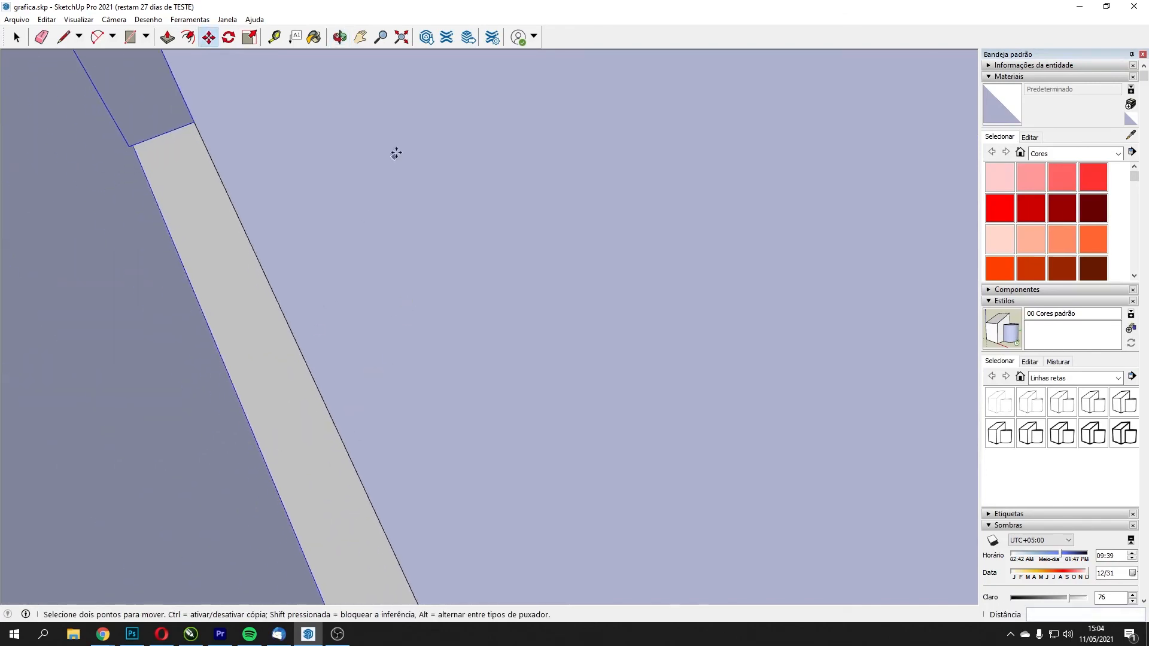
- Move the desk by its lower rear corner about 14.6 cm down to the floor line at the low wall's base
click(401, 37)
click(381, 37)
scroll(512, 420, up, 6)
scroll(515, 434, up, 3)
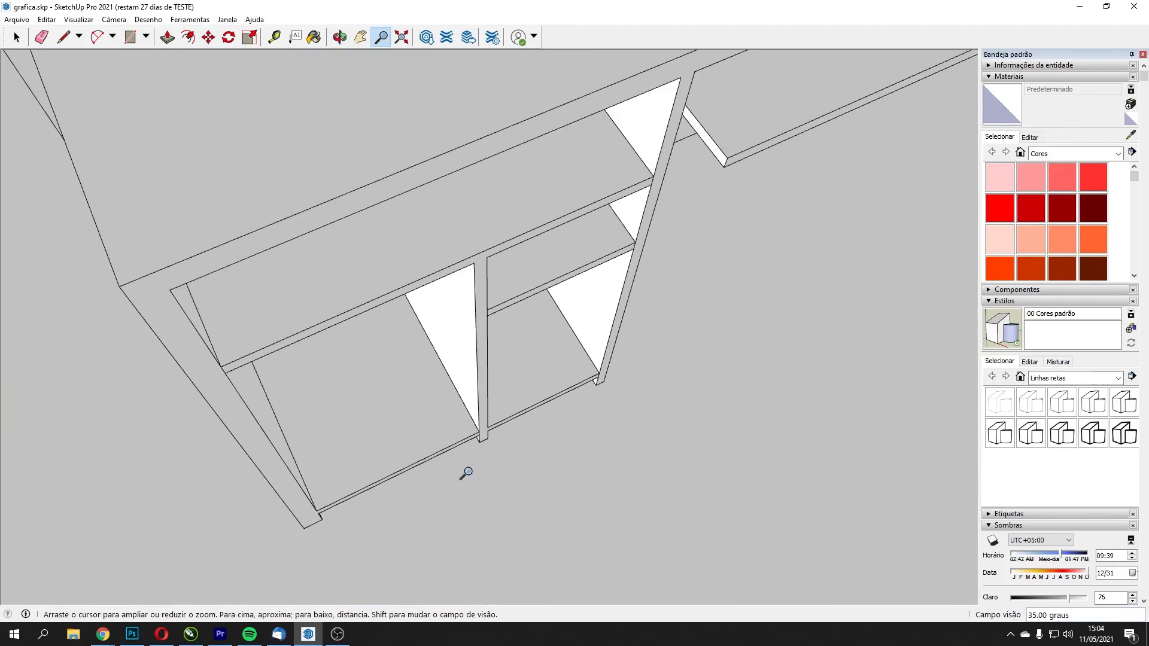
middle_drag(361, 395, 257, 239)
click(207, 37)
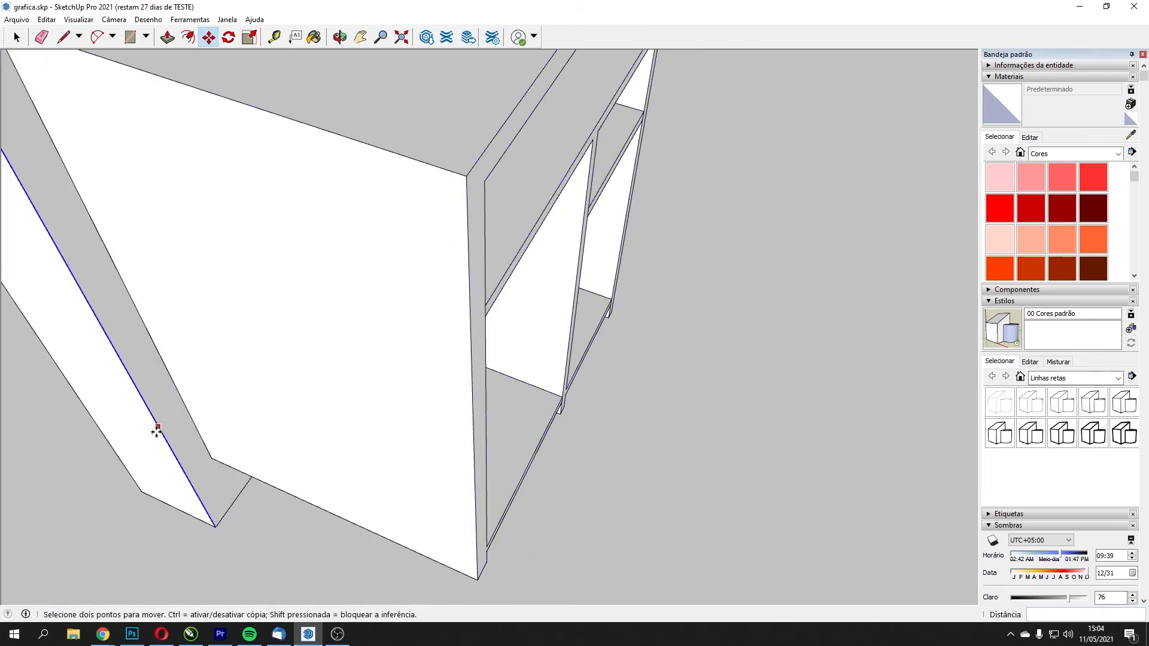
click(212, 460)
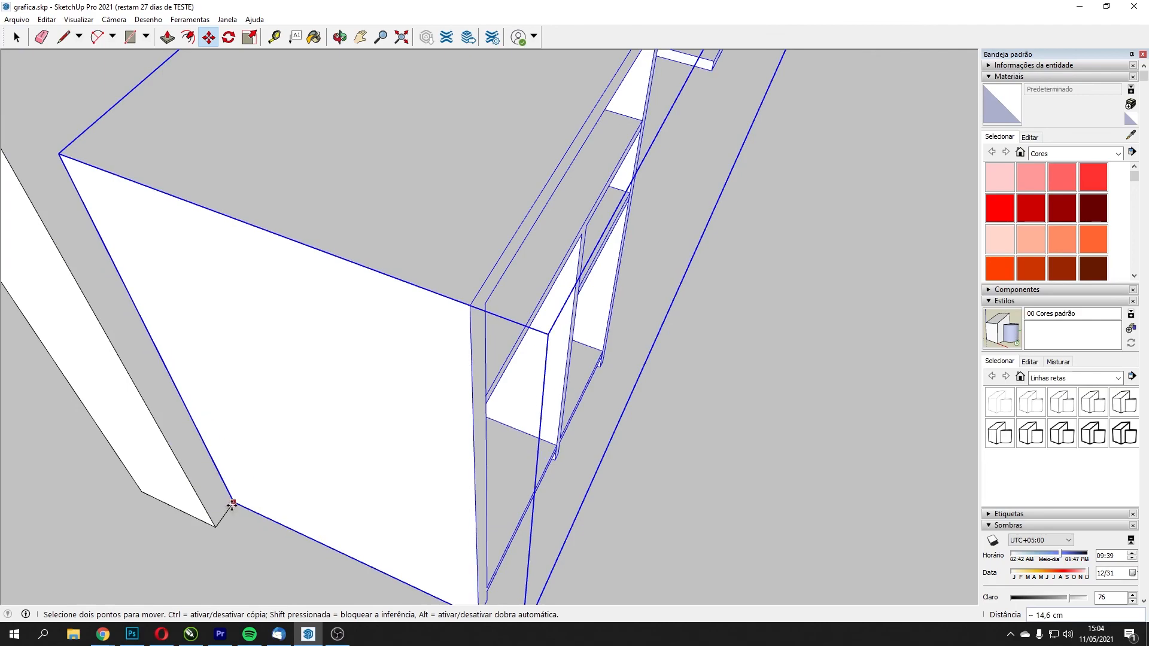
click(231, 503)
scroll(513, 249, down, 2)
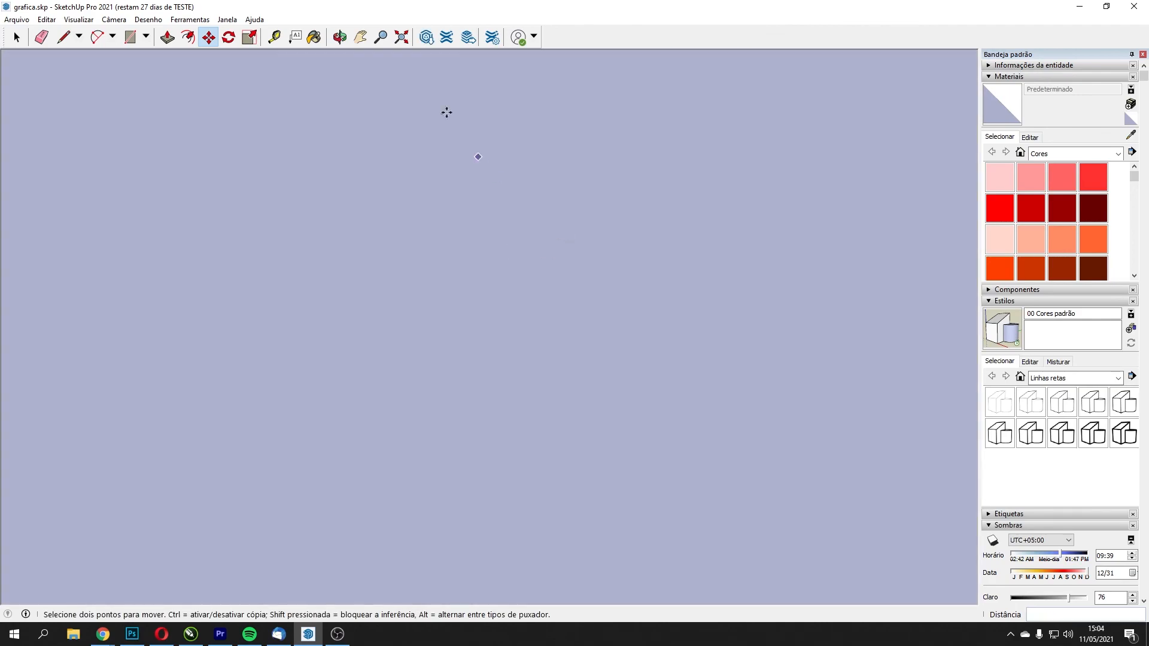
scroll(557, 146, down, 3)
- Examine the desk's placement against the low wall inside the building from several sides and distances
middle_drag(557, 146, 120, 100)
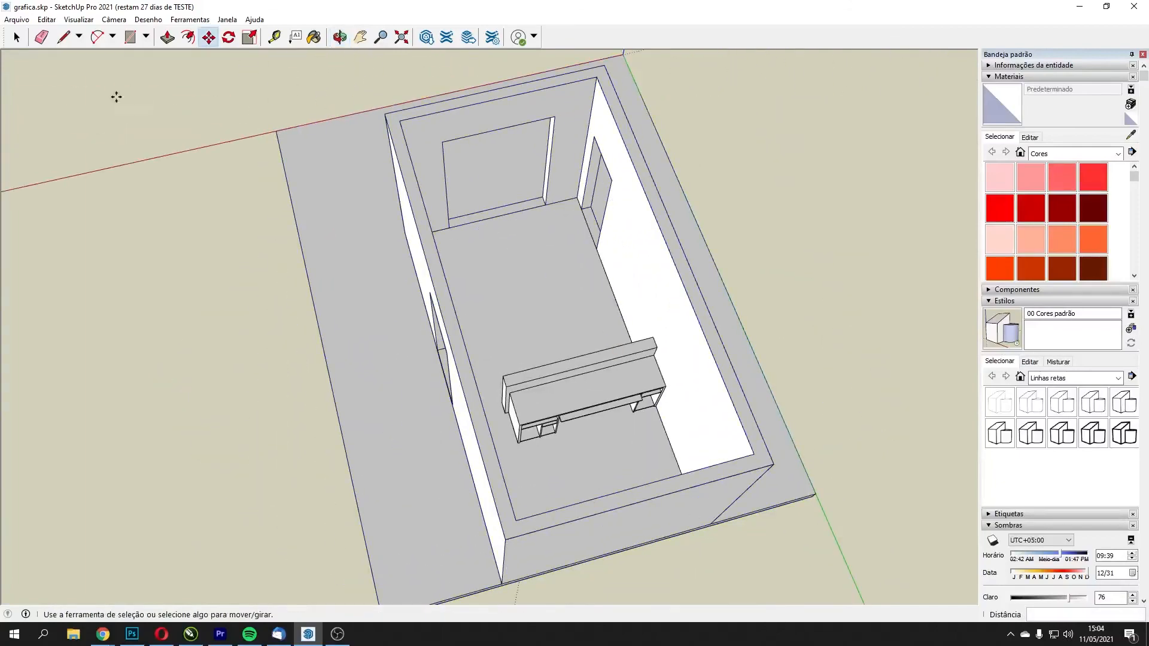
middle_drag(172, 196, 596, 325)
scroll(637, 383, up, 3)
scroll(534, 429, down, 3)
scroll(578, 278, up, 4)
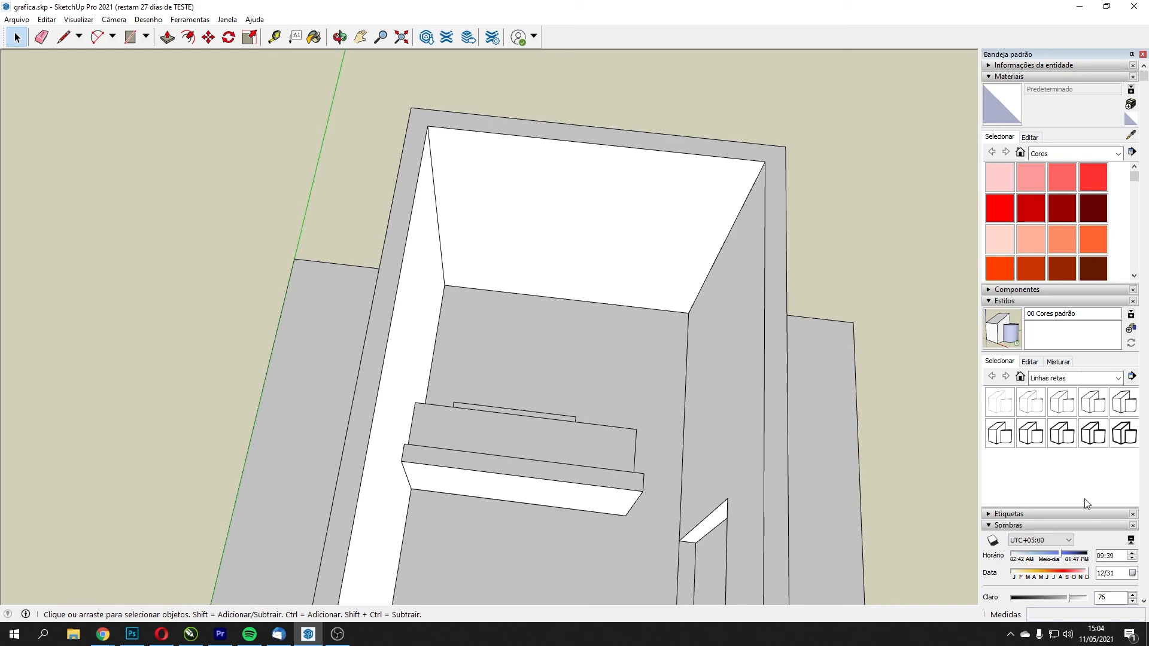
middle_drag(558, 358, 584, 339)
scroll(293, 288, down, 6)
middle_drag(313, 252, 571, 443)
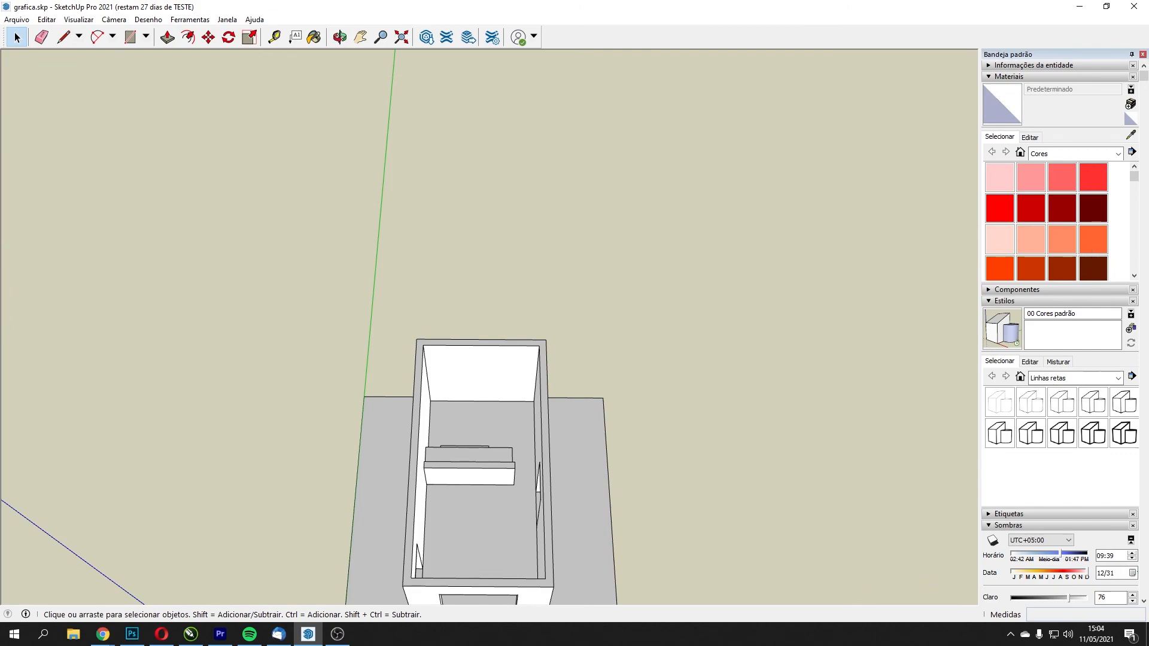